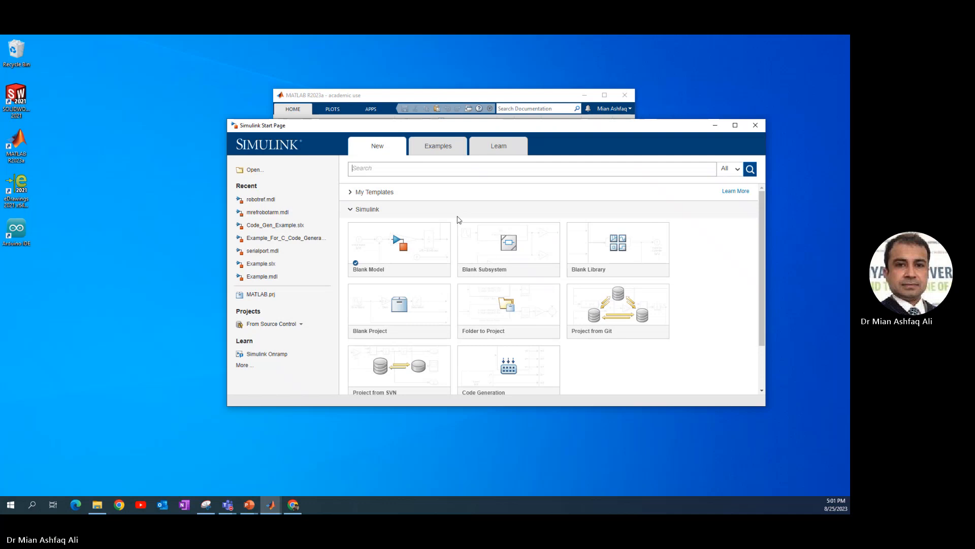
# Create a blank Simulink model and arrange its reduced window beside the MATLAB window.
pyautogui.click(433, 251)
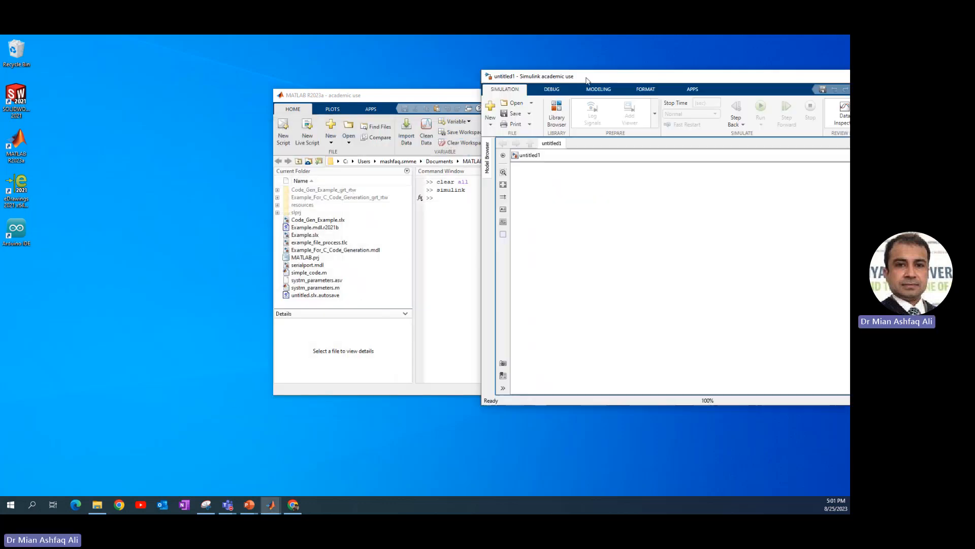
pyautogui.moveTo(587, 80); pyautogui.dragTo(180, 100)
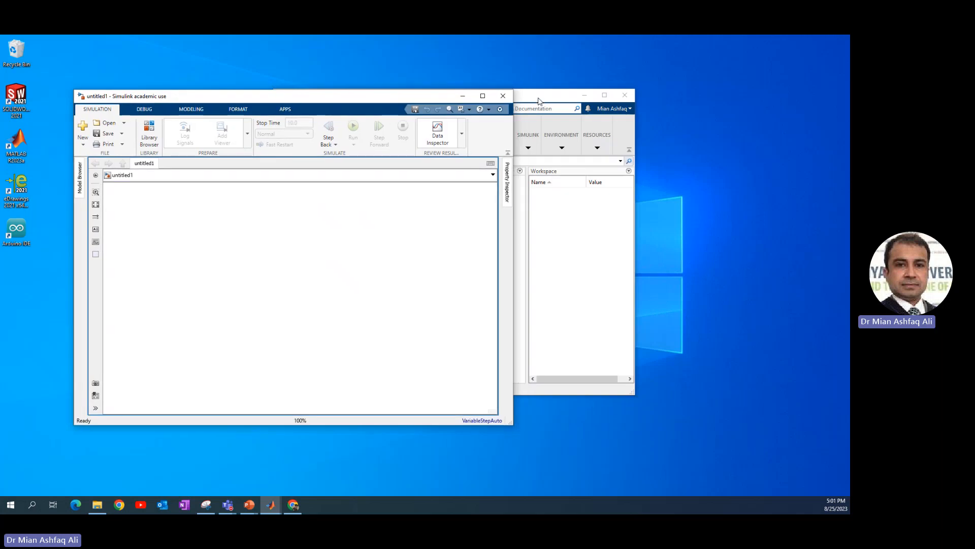
pyautogui.moveTo(539, 100); pyautogui.dragTo(680, 108)
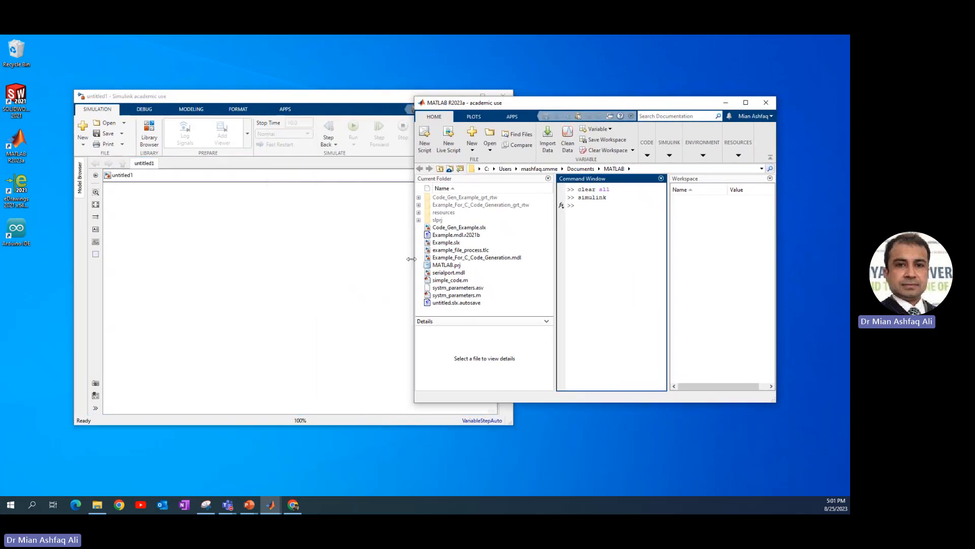
pyautogui.moveTo(510, 424); pyautogui.dragTo(379, 389)
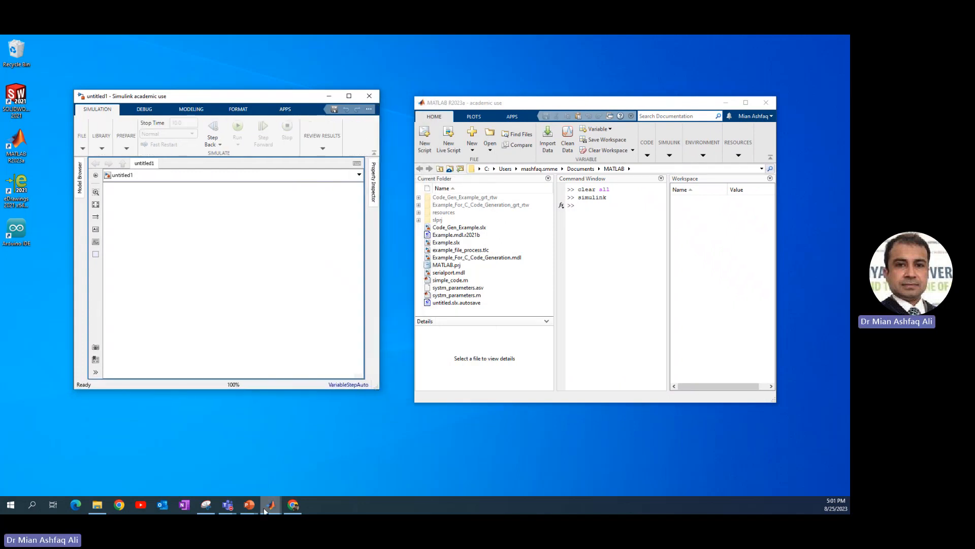
# Switch to PowerPoint, shrink the System Parameters slide window, and arrange it beside the widened Simulink model window with MATLAB behind.
pyautogui.moveTo(249, 505)
pyautogui.click(346, 466)
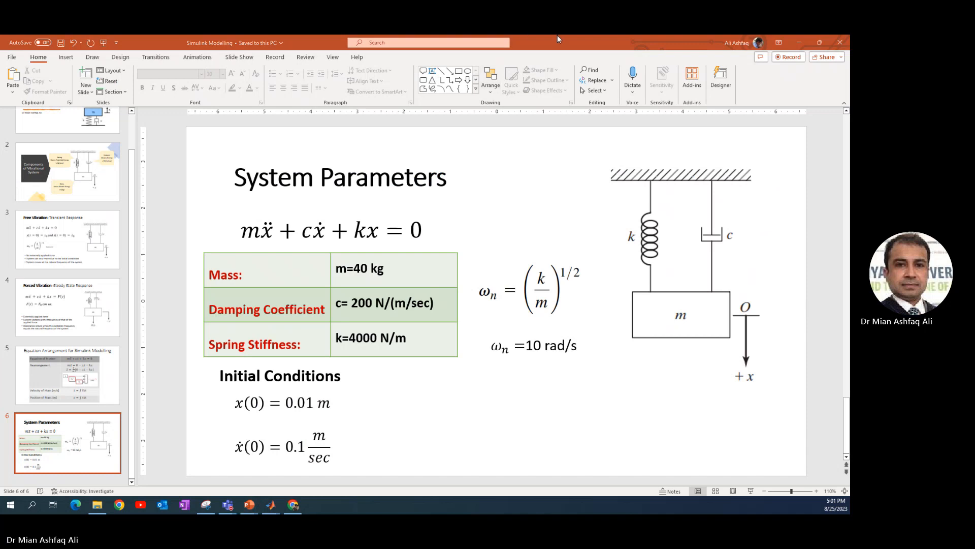
pyautogui.doubleClick(606, 40)
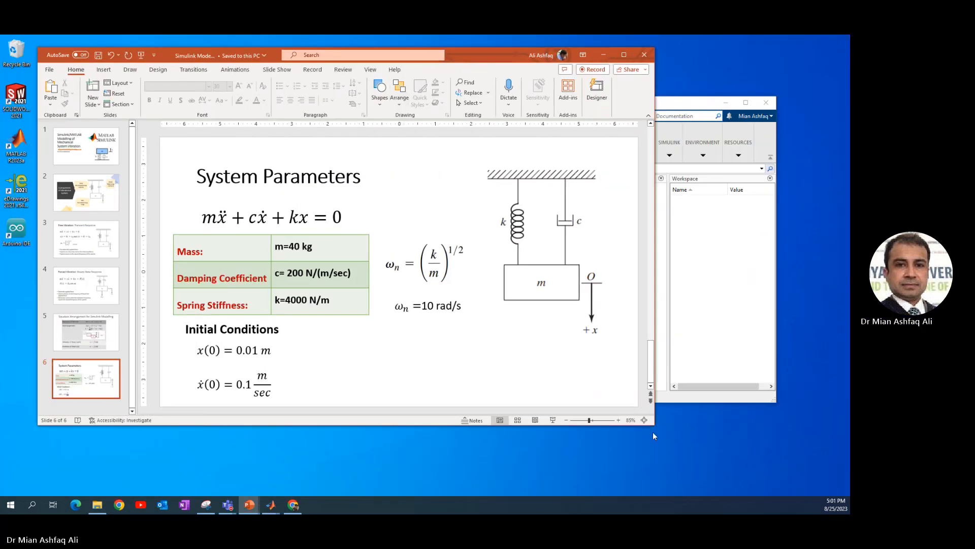
pyautogui.moveTo(654, 424); pyautogui.dragTo(416, 375)
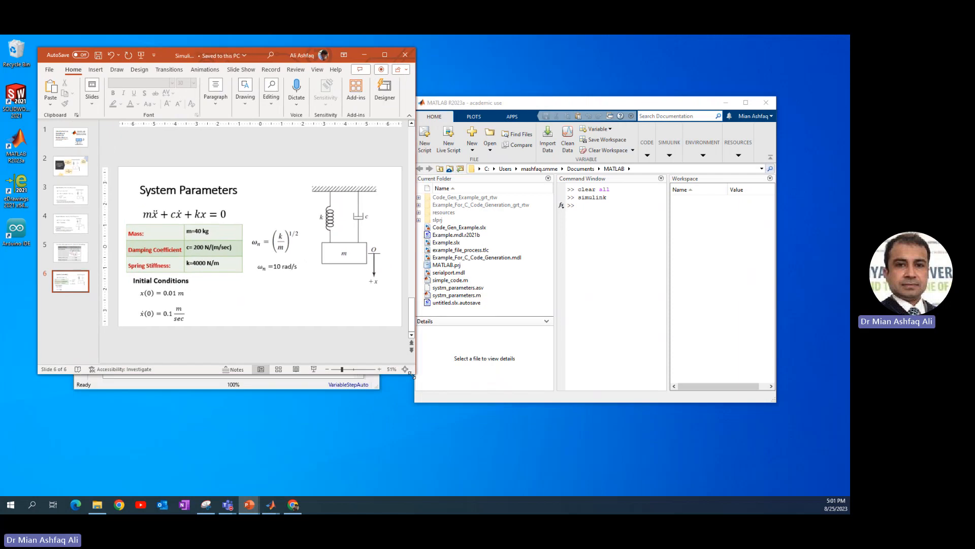
pyautogui.moveTo(258, 62); pyautogui.dragTo(669, 162)
pyautogui.moveTo(622, 110); pyautogui.dragTo(306, 176)
pyautogui.click(238, 100)
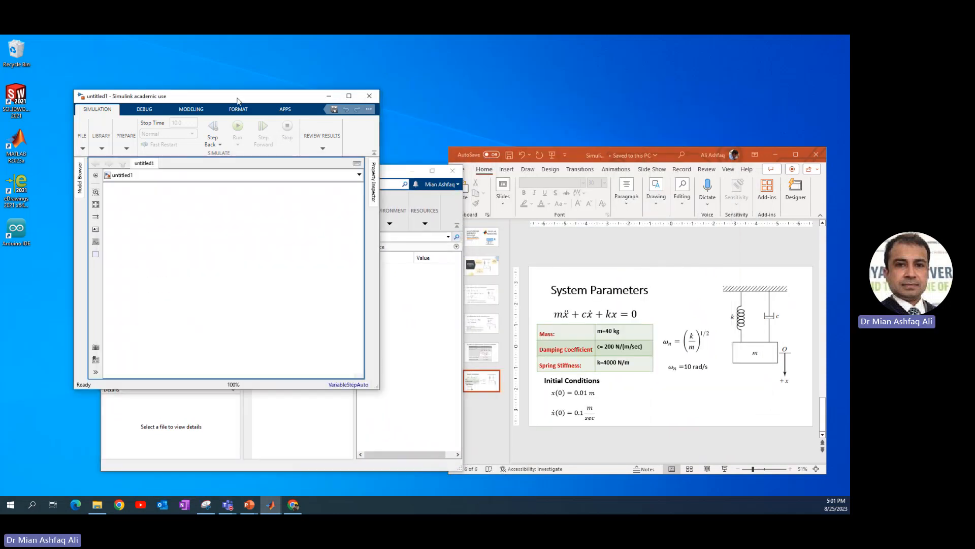
pyautogui.moveTo(378, 388); pyautogui.dragTo(471, 378)
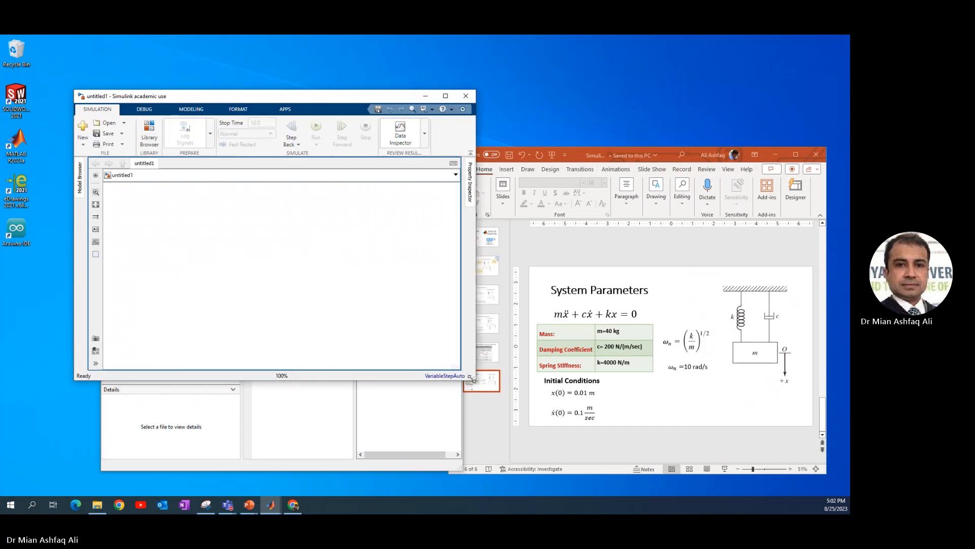
# Open the Simulink Library Browser as a standalone window and place it beside the widened model window.
pyautogui.click(151, 130)
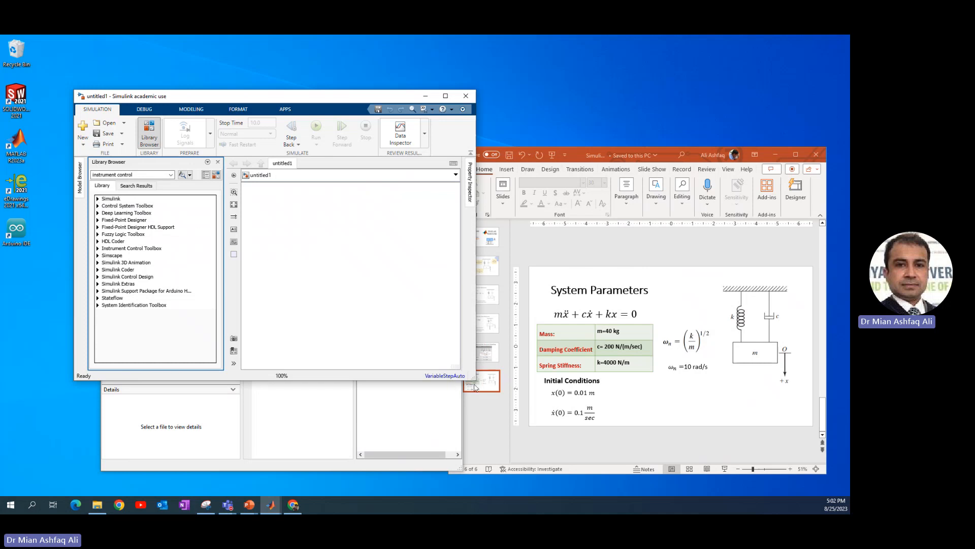
pyautogui.moveTo(475, 381); pyautogui.dragTo(546, 388)
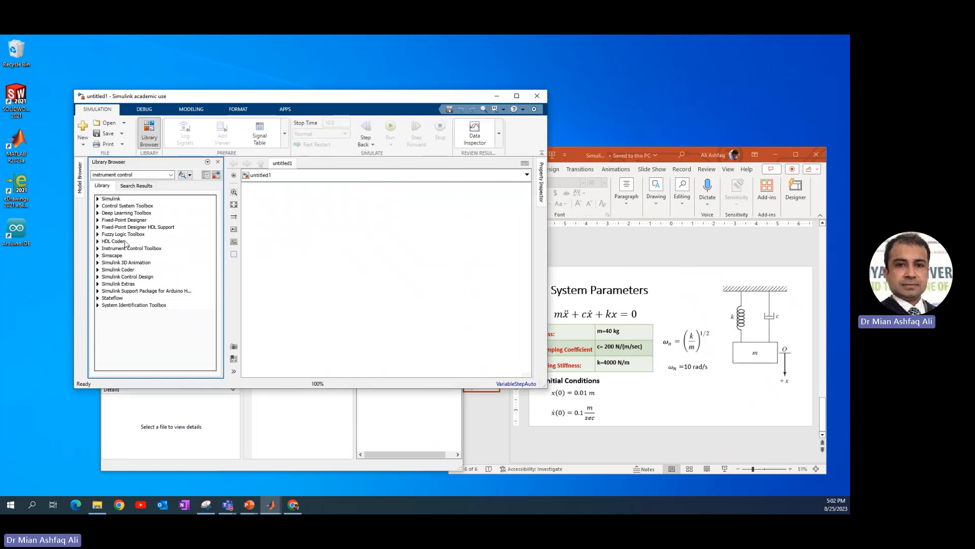
pyautogui.click(98, 198)
pyautogui.click(216, 176)
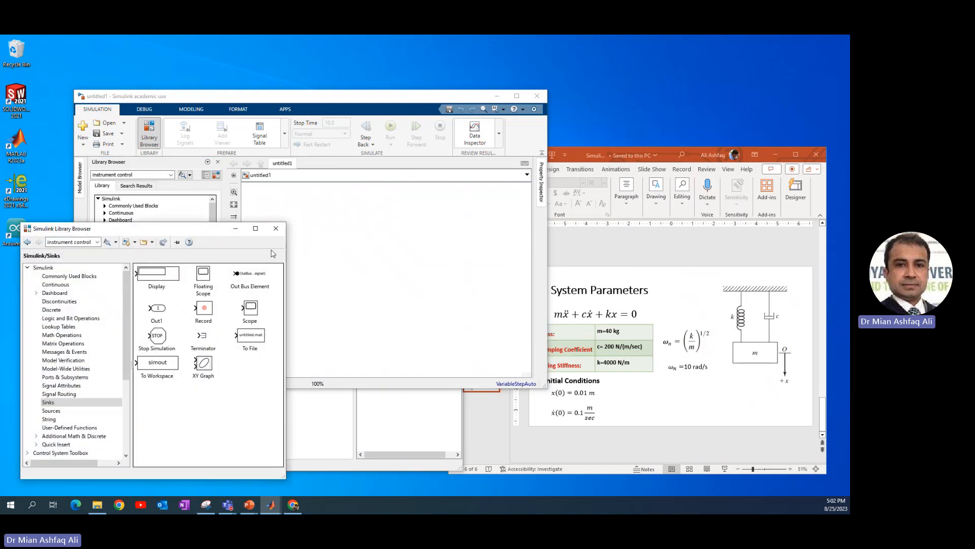
pyautogui.click(218, 162)
pyautogui.moveTo(223, 97); pyautogui.dragTo(314, 98)
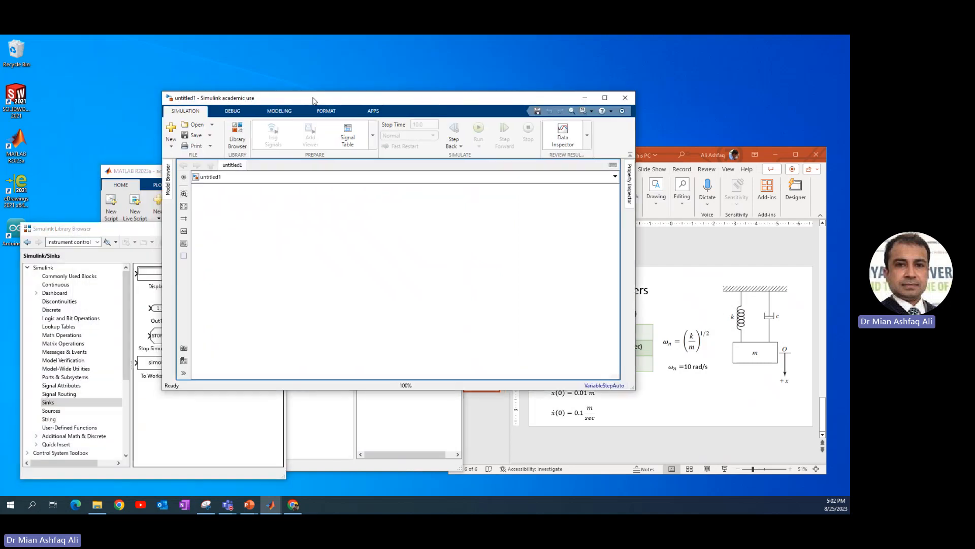
pyautogui.moveTo(122, 232); pyautogui.dragTo(118, 132)
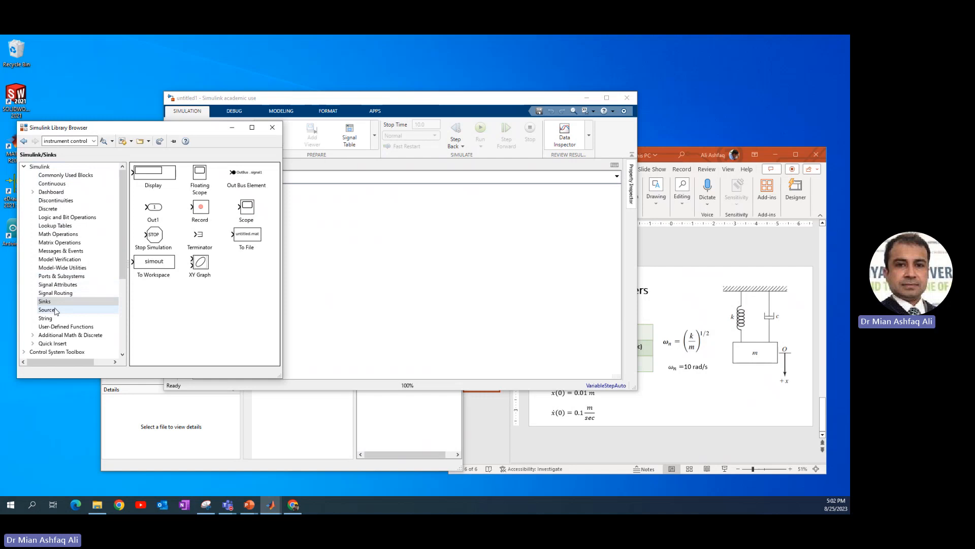
# Add a Constant, a Gain and an Integrator block from Commonly Used Blocks to the model.
pyautogui.click(57, 177)
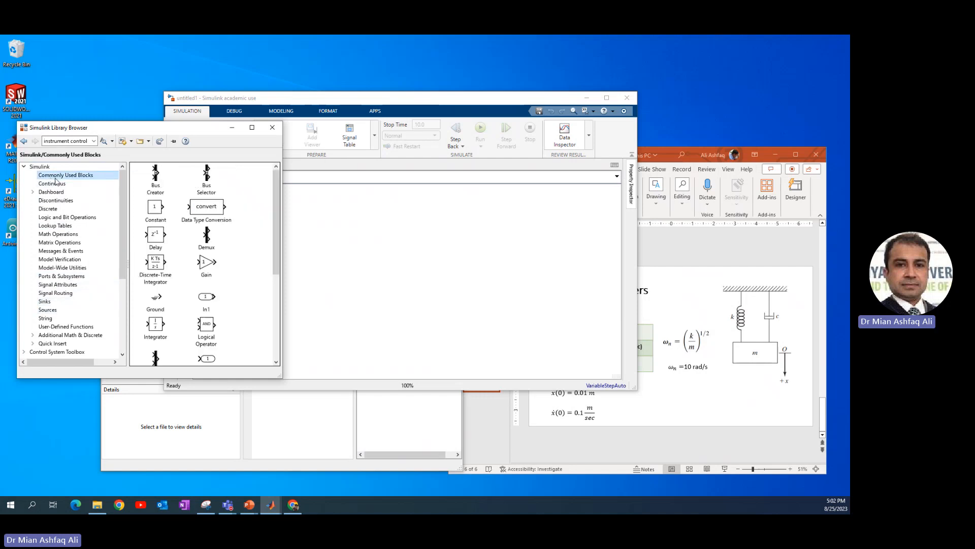
pyautogui.click(156, 208)
pyautogui.moveTo(255, 211); pyautogui.dragTo(337, 231)
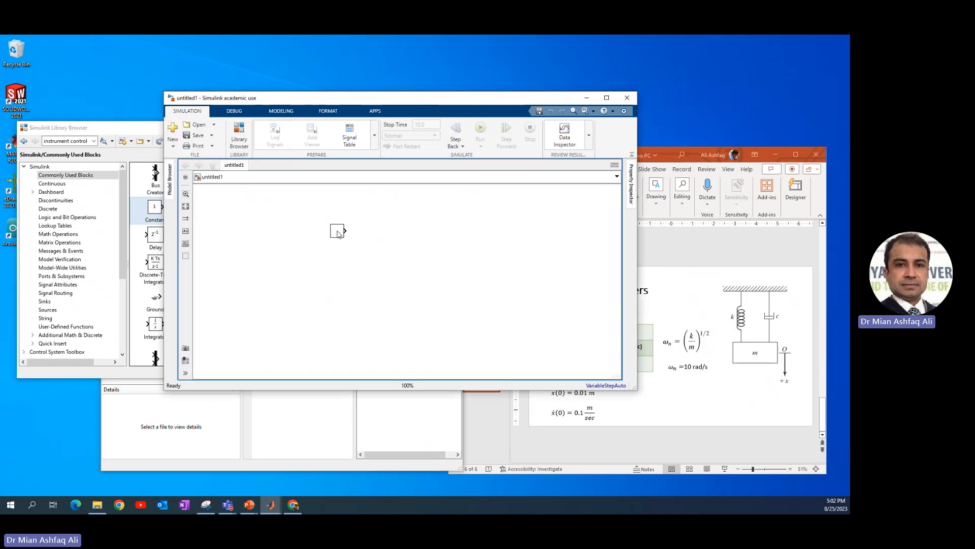
pyautogui.click(124, 209)
pyautogui.moveTo(206, 267); pyautogui.dragTo(343, 295)
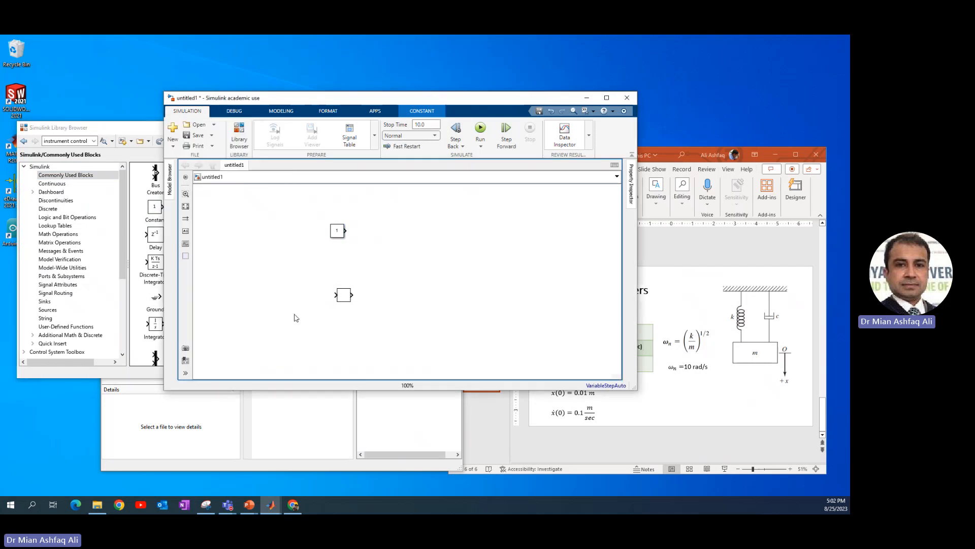
pyautogui.click(157, 330)
pyautogui.moveTo(159, 329); pyautogui.dragTo(389, 283)
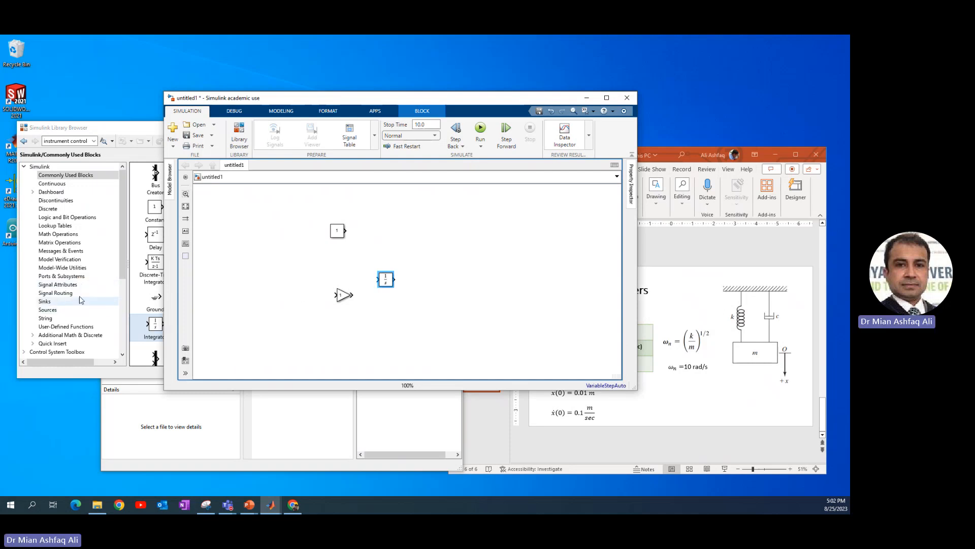
# Add an Add block from Math Operations and connect the Constant block to its first input.
pyautogui.click(44, 236)
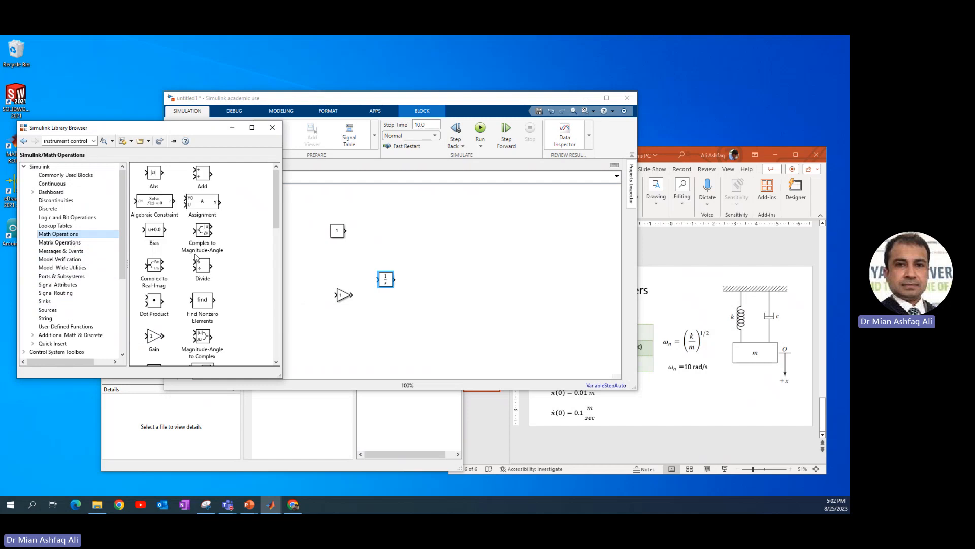
pyautogui.click(204, 179)
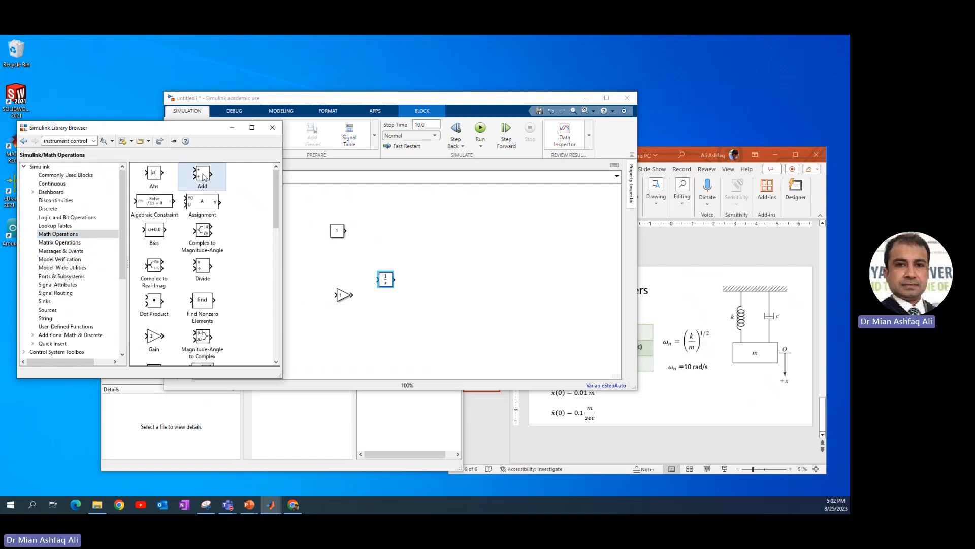
pyautogui.moveTo(204, 177); pyautogui.dragTo(354, 232)
pyautogui.click(329, 234)
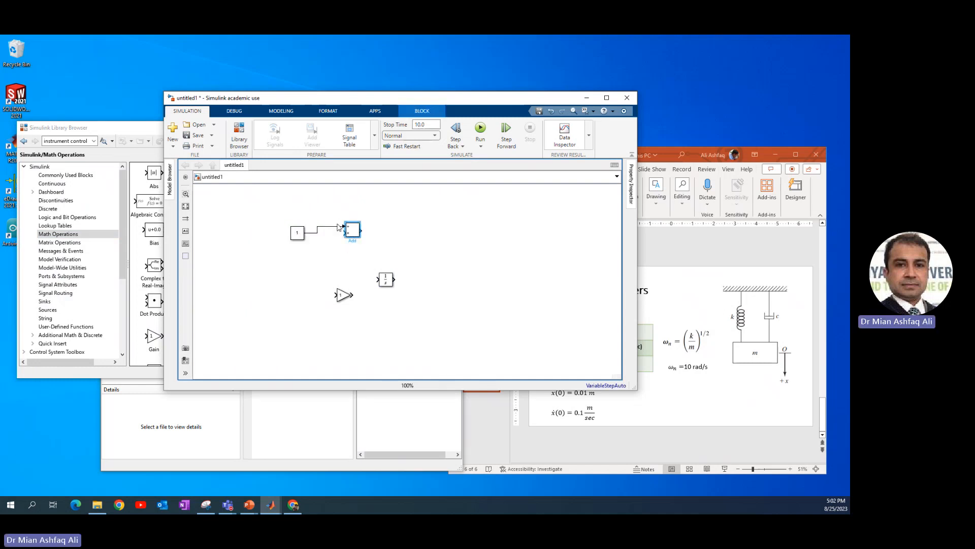
# Switch to PowerPoint and examine the block diagram on the Equation Arrangement for Simulink Modelling slide.
pyautogui.click(688, 268)
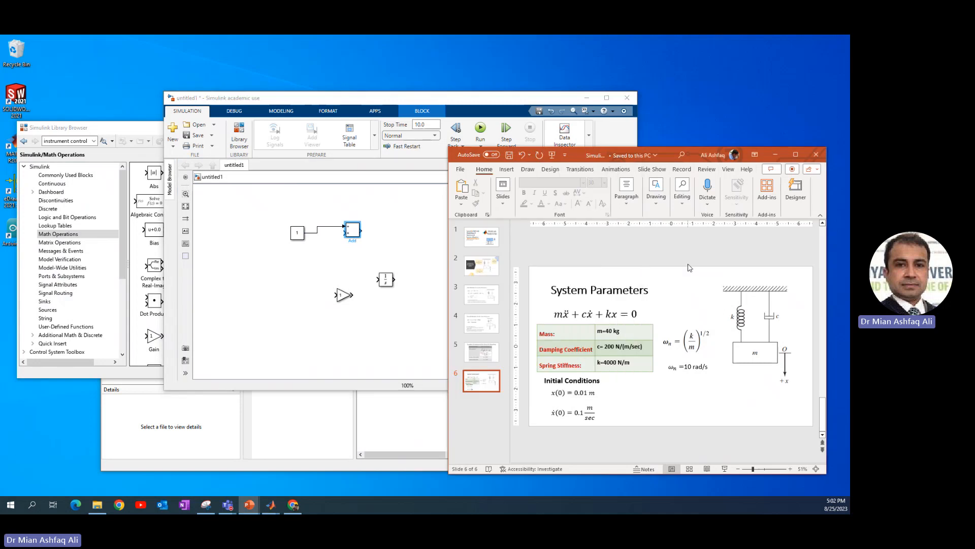
pyautogui.click(482, 356)
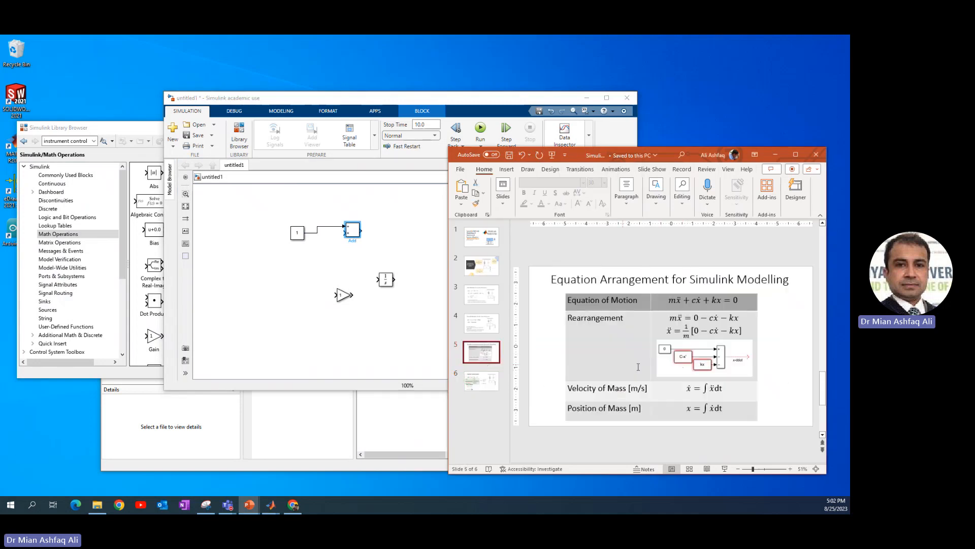
pyautogui.click(701, 362)
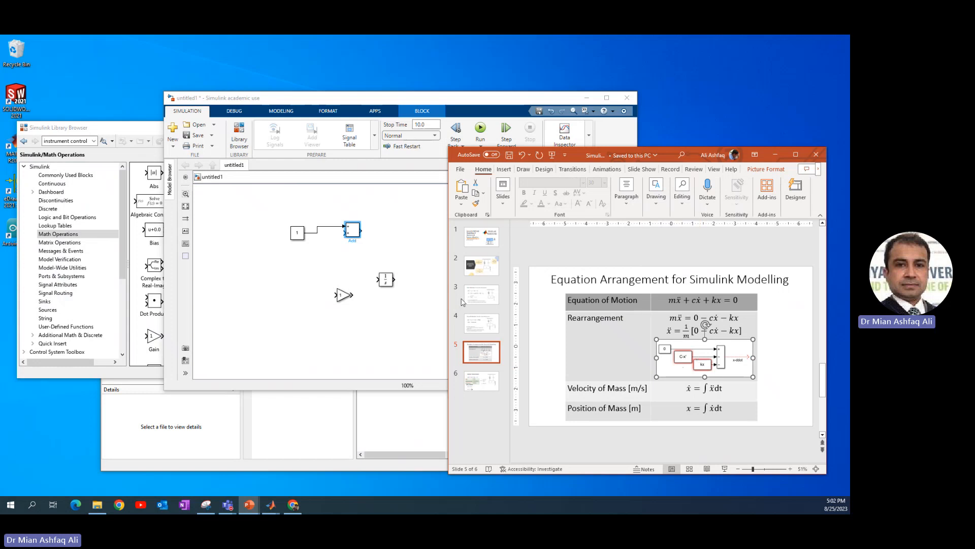
# Switch back to Simulink and set the Add block's list of signs to +--.
pyautogui.click(352, 235)
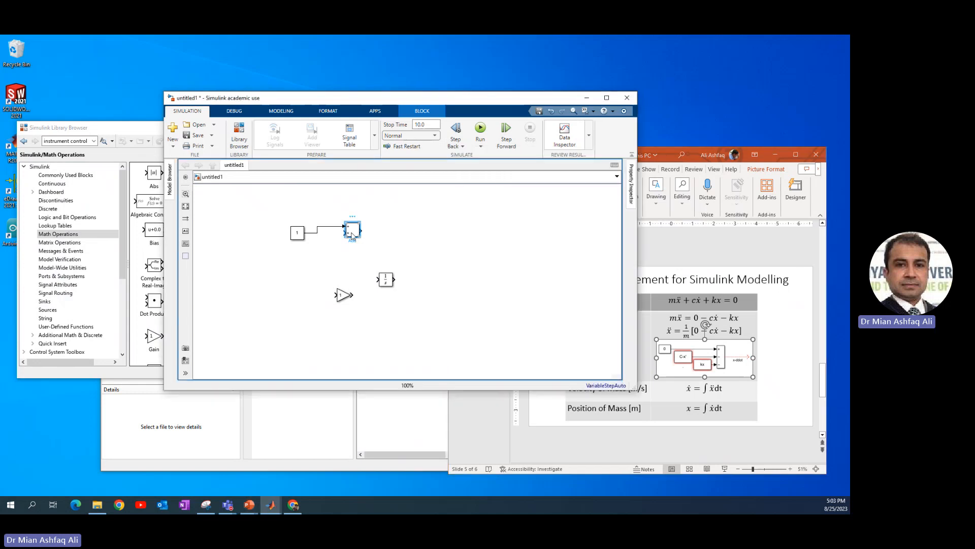
pyautogui.doubleClick(352, 230)
pyautogui.doubleClick(397, 236)
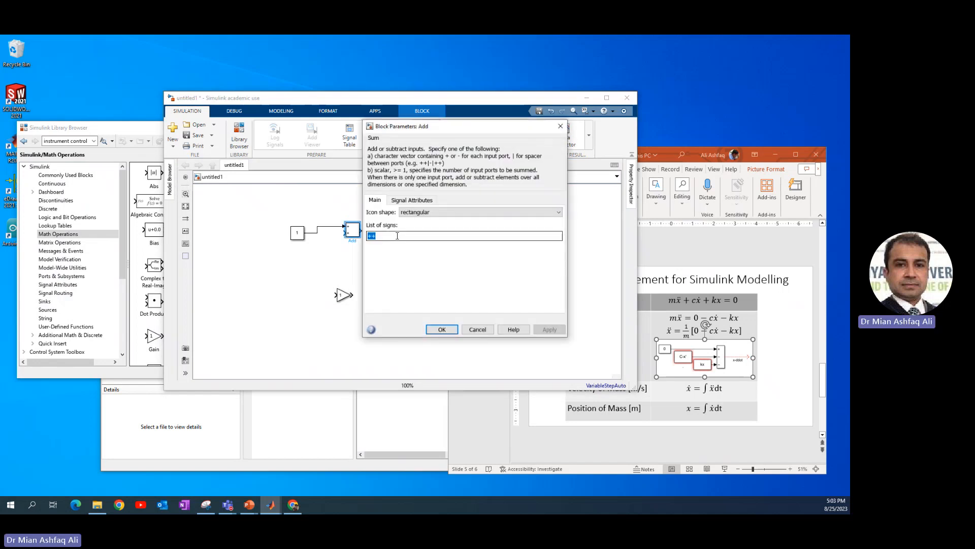
pyautogui.write('+')
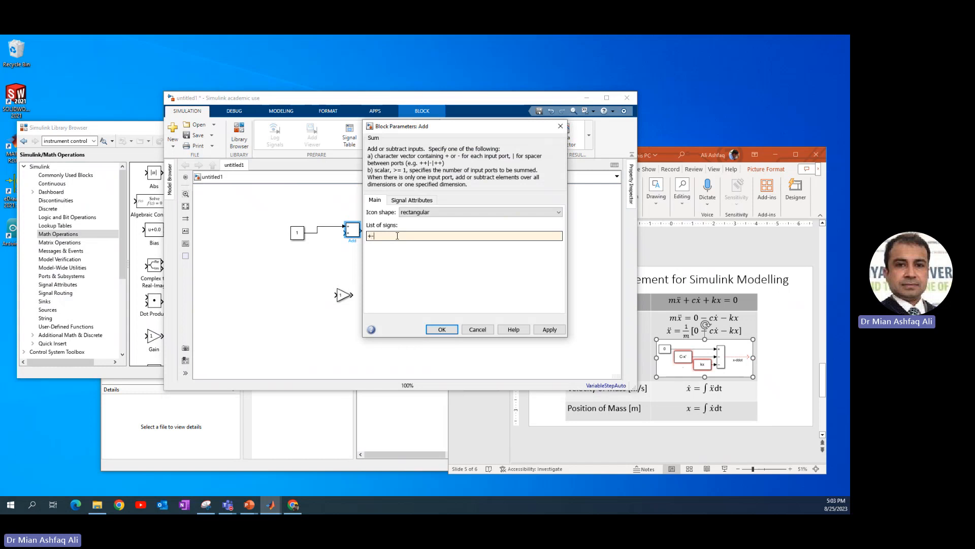
pyautogui.write('--')
pyautogui.press('Return')
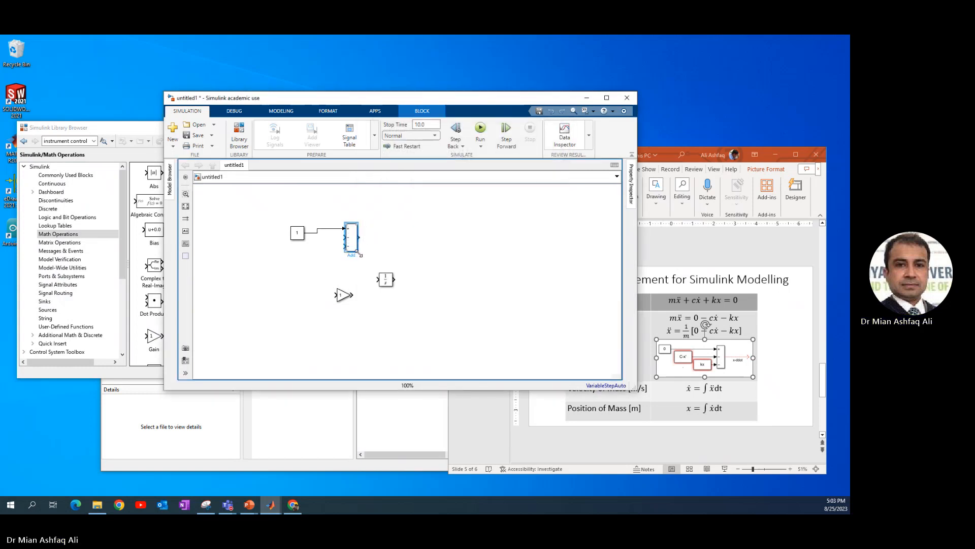
# Make the Add block taller and align the Constant block with its first input for a straight signal line.
pyautogui.moveTo(361, 244); pyautogui.dragTo(361, 261)
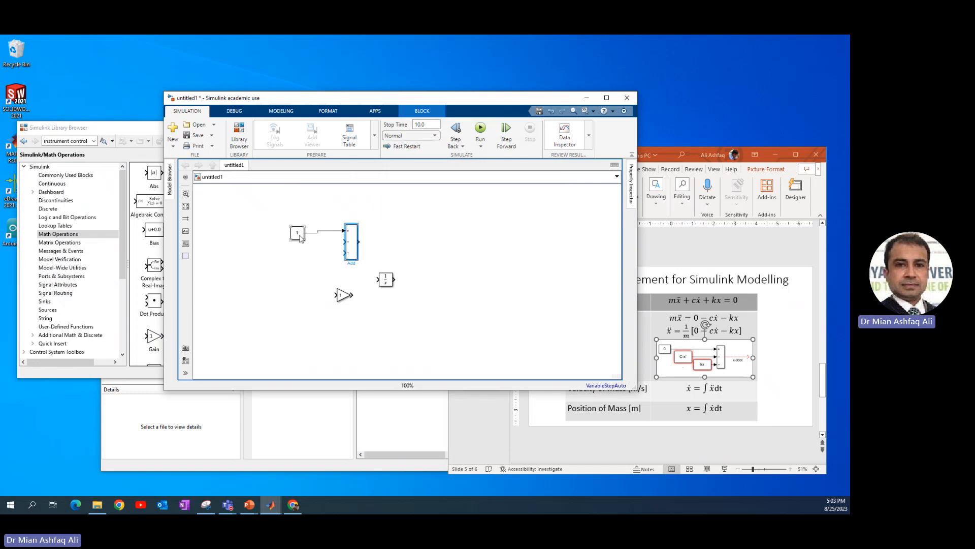
pyautogui.moveTo(300, 235)
pyautogui.mouseDown()
pyautogui.moveTo(289, 229)
pyautogui.moveTo(301, 230)
pyautogui.mouseUp()
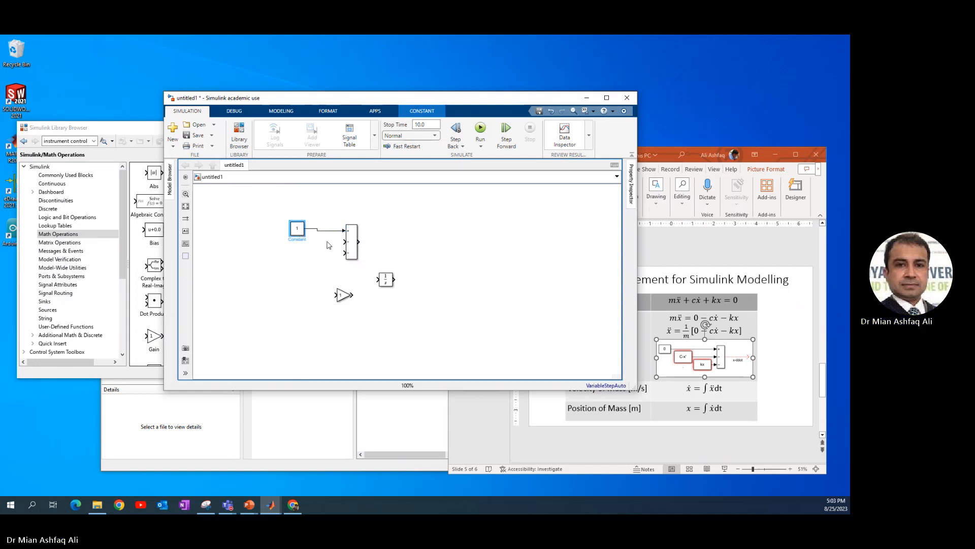
pyautogui.press('Down')
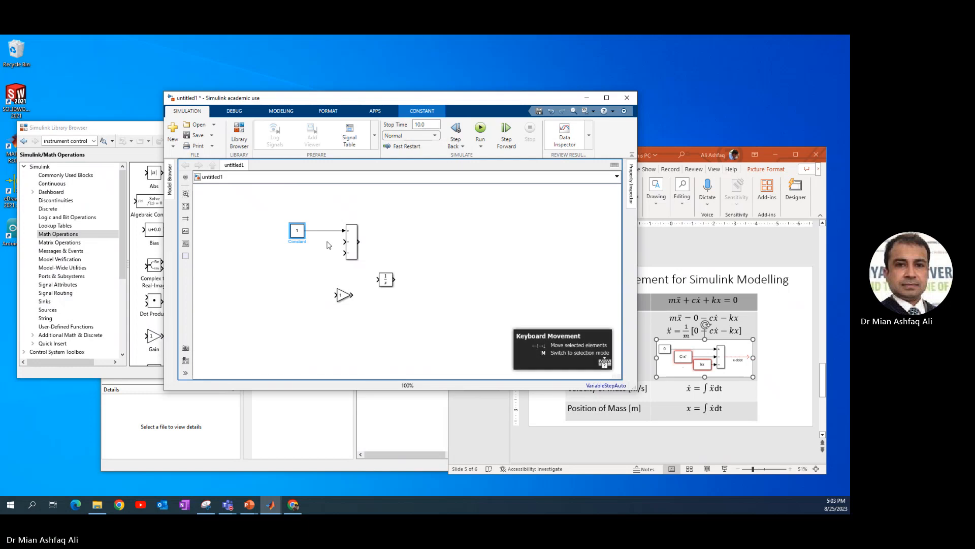
pyautogui.click(327, 244)
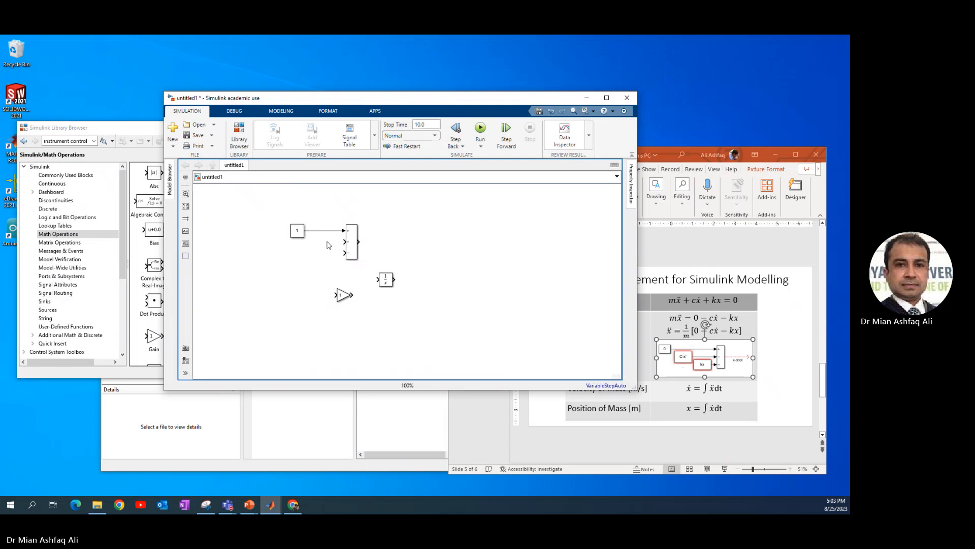
# Place the Gain block between the Add and Integrator blocks and connect the three in series.
pyautogui.click(349, 257)
pyautogui.scroll(1, 350, 256)
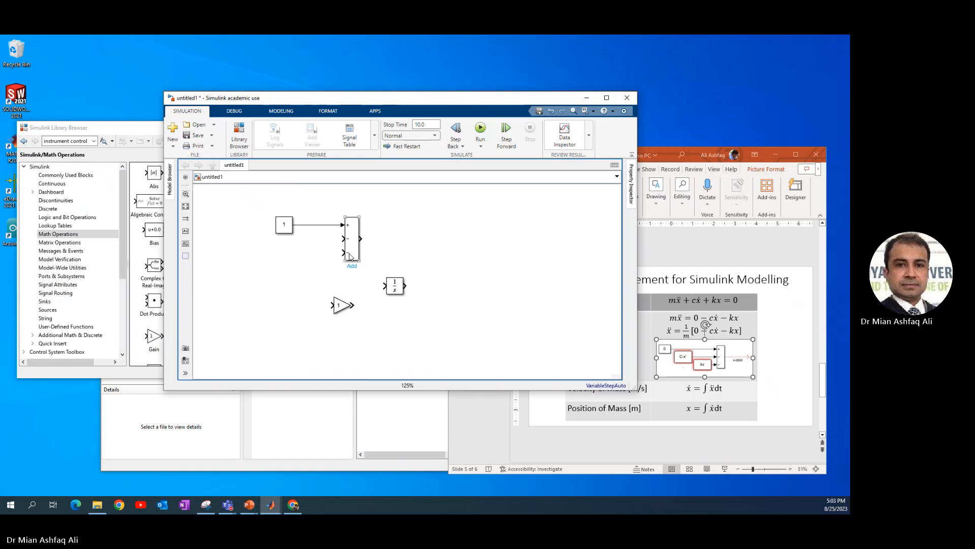
pyautogui.scroll(1, 349, 257)
pyautogui.click(404, 291)
pyautogui.moveTo(404, 291); pyautogui.dragTo(460, 243)
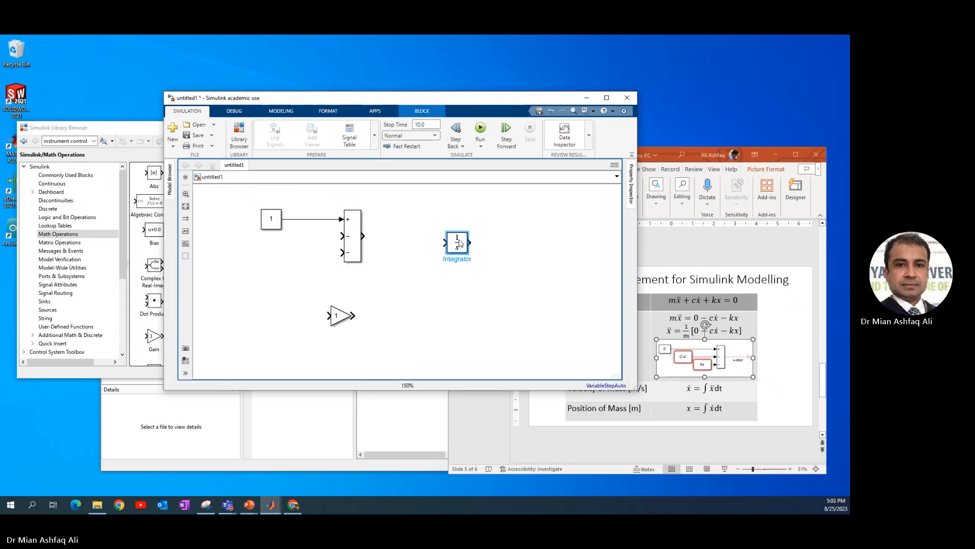
pyautogui.click(341, 315)
pyautogui.moveTo(340, 316)
pyautogui.mouseDown()
pyautogui.moveTo(403, 236)
pyautogui.moveTo(380, 234)
pyautogui.moveTo(456, 239)
pyautogui.mouseUp()
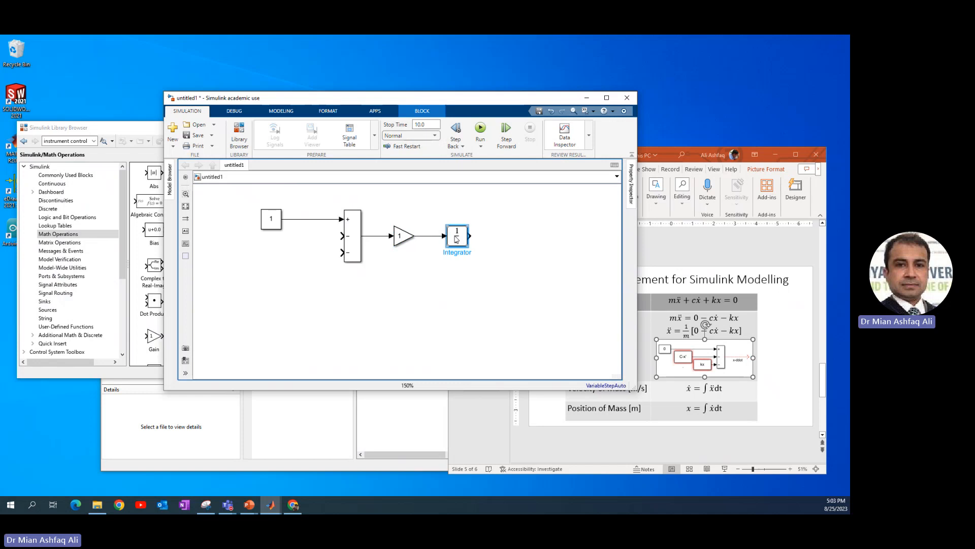
# Duplicate the Integrator block and connect the copy in series after the original.
pyautogui.moveTo(456, 239); pyautogui.dragTo(517, 238)
pyautogui.click(493, 238)
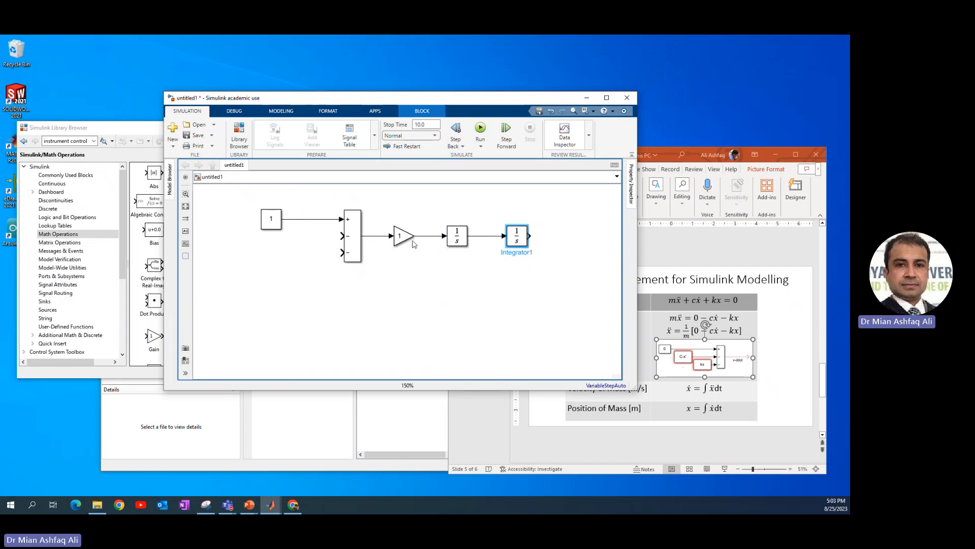
# Set the Gain block's value to 1/m and widen the block so the full expression fits.
pyautogui.click(403, 239)
pyautogui.doubleClick(404, 238)
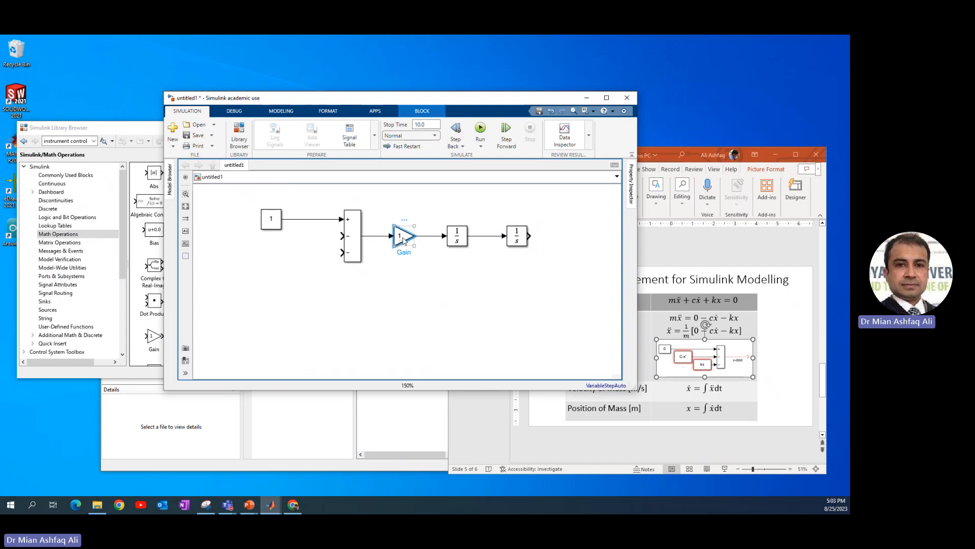
pyautogui.write('1/m')
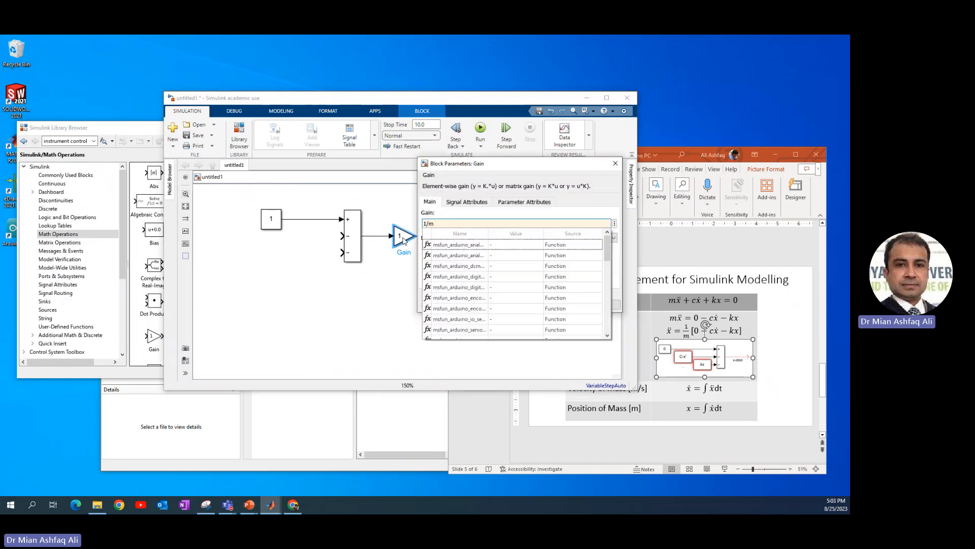
pyautogui.hotkey('ctrl', 'a')
pyautogui.click(495, 304)
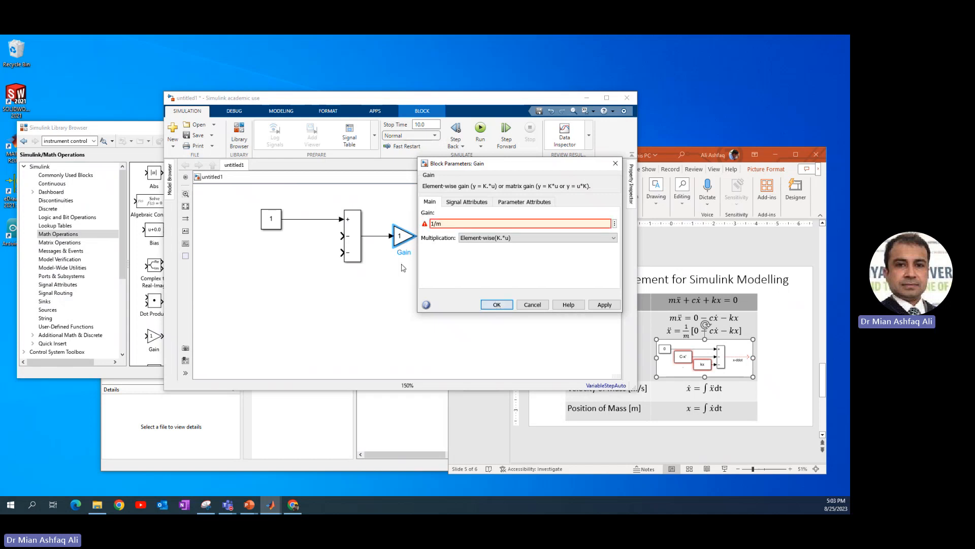
pyautogui.moveTo(415, 246); pyautogui.dragTo(422, 246)
pyautogui.click(536, 267)
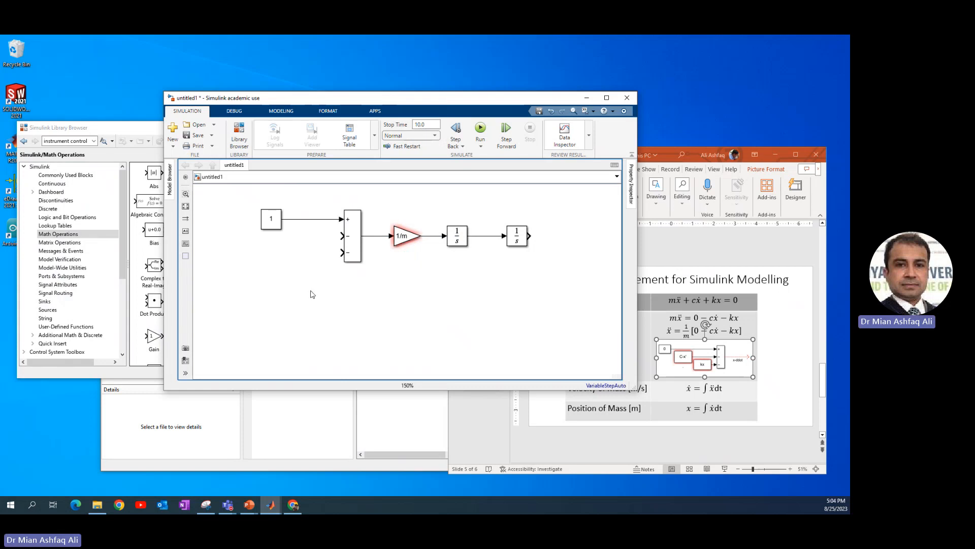
# Connect a Scope from the Sinks library to the second integrator's output, and feed the first integrator's output back to the Add block's third input.
pyautogui.click(45, 301)
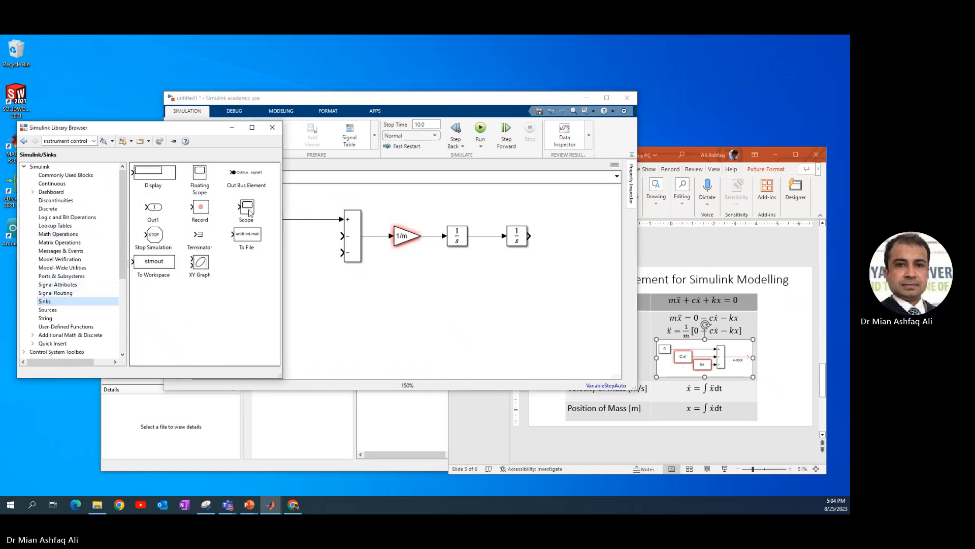
pyautogui.moveTo(249, 212)
pyautogui.mouseDown()
pyautogui.moveTo(381, 195)
pyautogui.moveTo(513, 247)
pyautogui.moveTo(574, 247)
pyautogui.moveTo(543, 236)
pyautogui.moveTo(565, 236)
pyautogui.mouseUp()
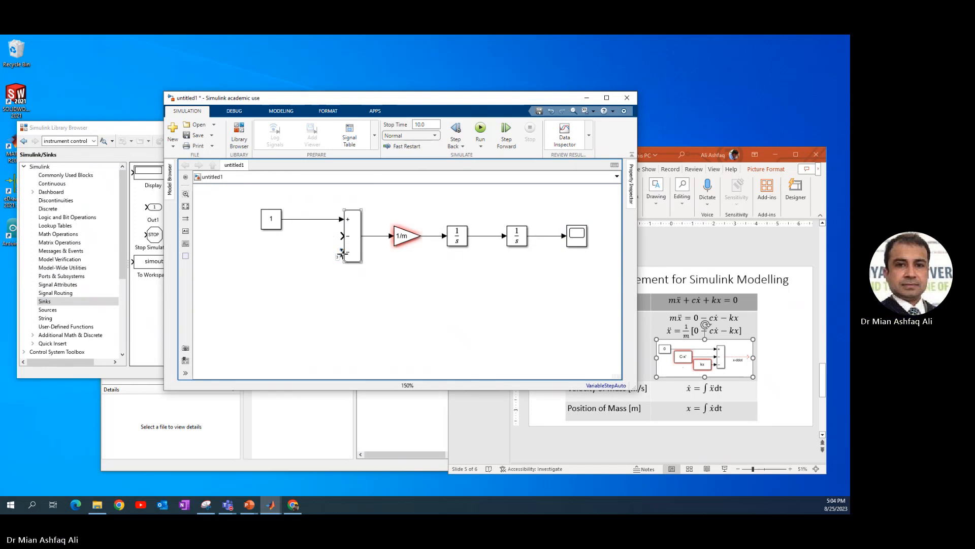
pyautogui.moveTo(345, 258); pyautogui.dragTo(491, 236)
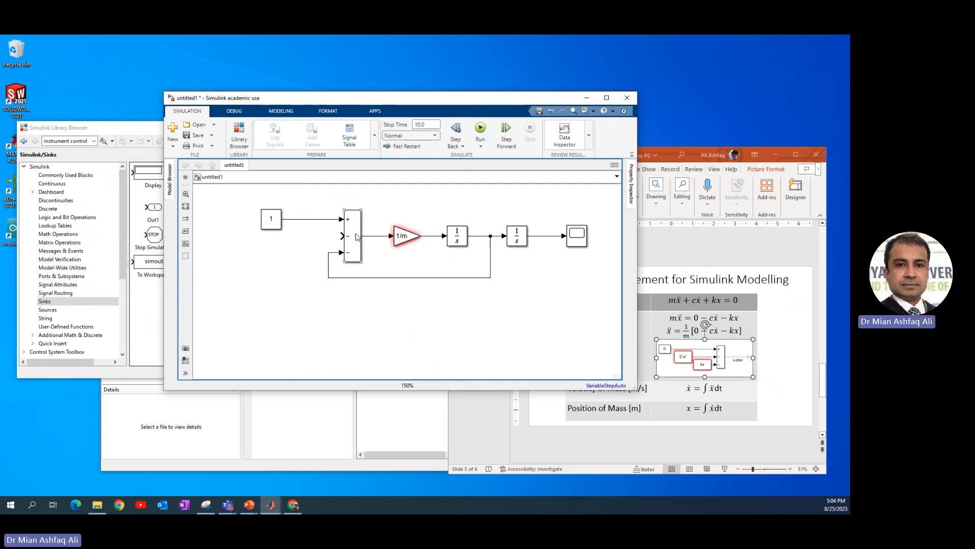
# Make room after the 1/m gain and label its output x_ddot, the first integrator's output x_dot and the second integrator's output x.
pyautogui.click(419, 239)
pyautogui.moveTo(411, 241); pyautogui.dragTo(397, 241)
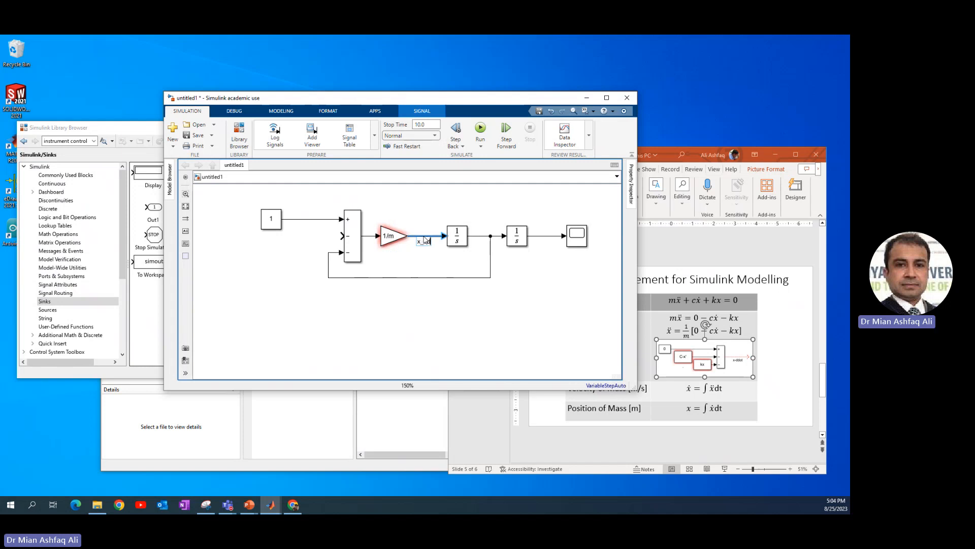
pyautogui.write('dot')
pyautogui.click(484, 239)
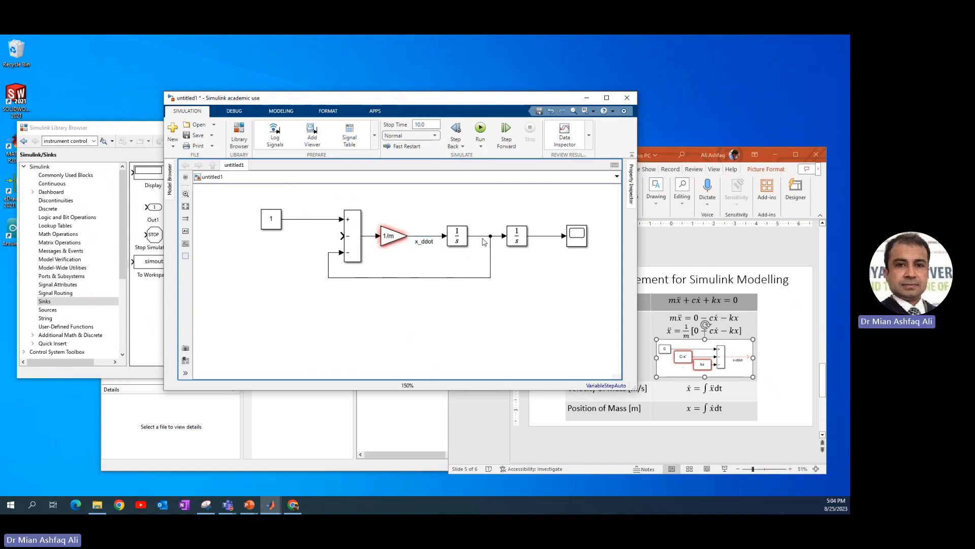
pyautogui.click(484, 238)
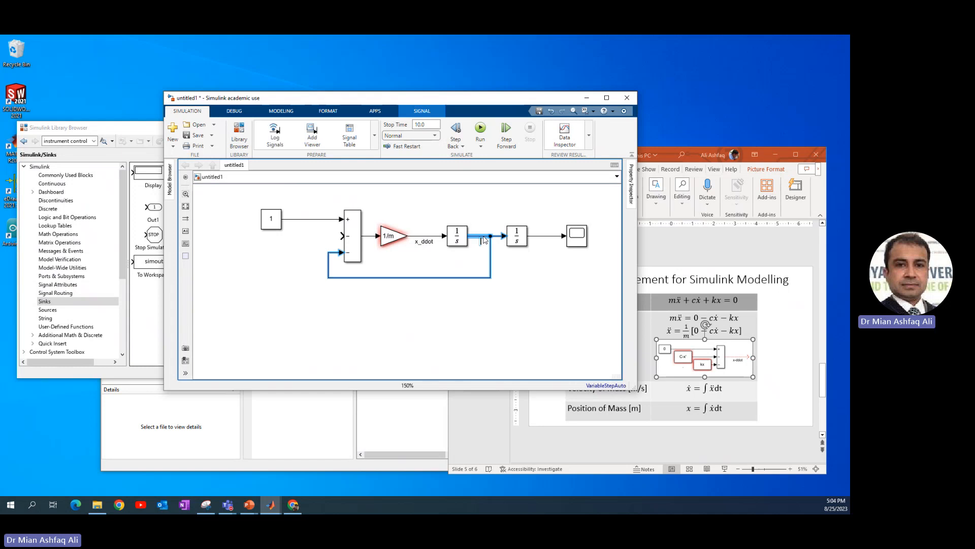
pyautogui.write('x_dot')
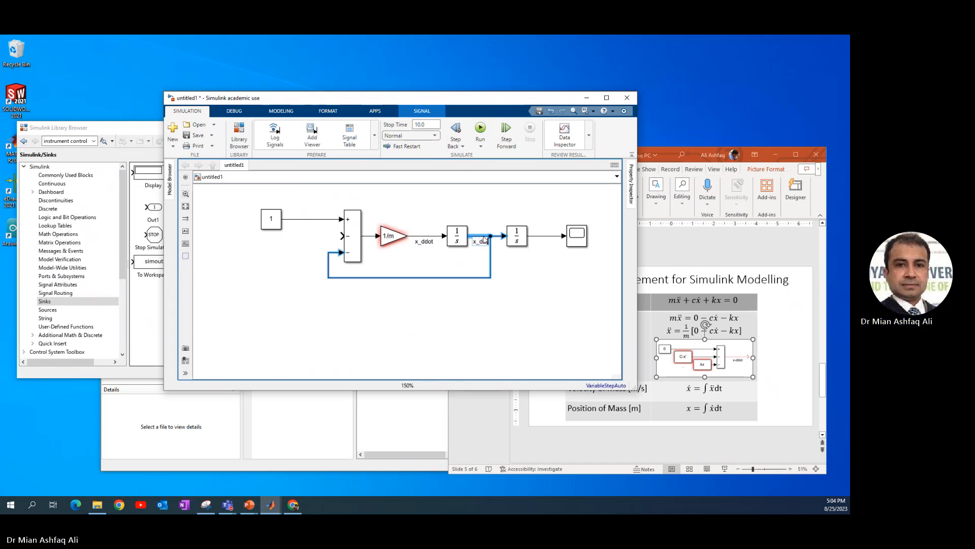
pyautogui.doubleClick(547, 235)
pyautogui.write('x')
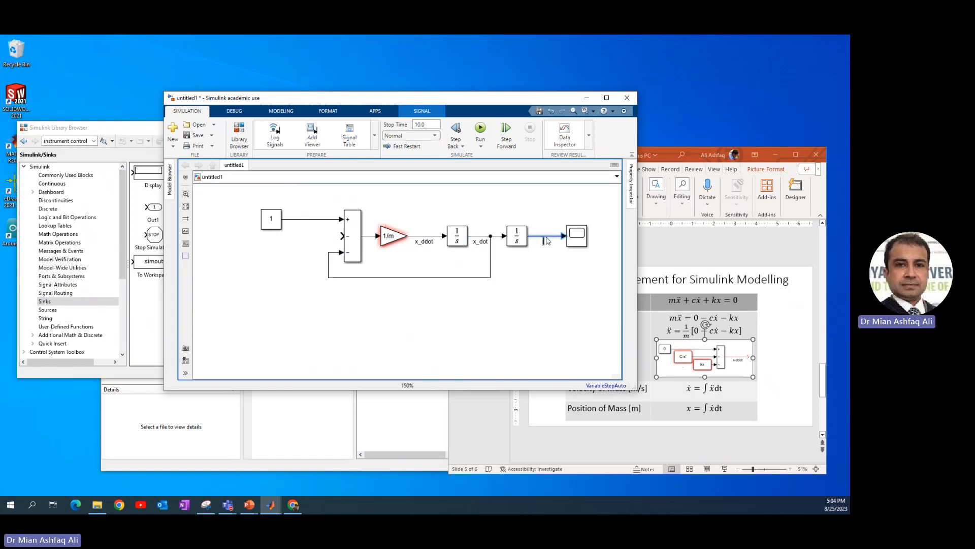
pyautogui.click(547, 276)
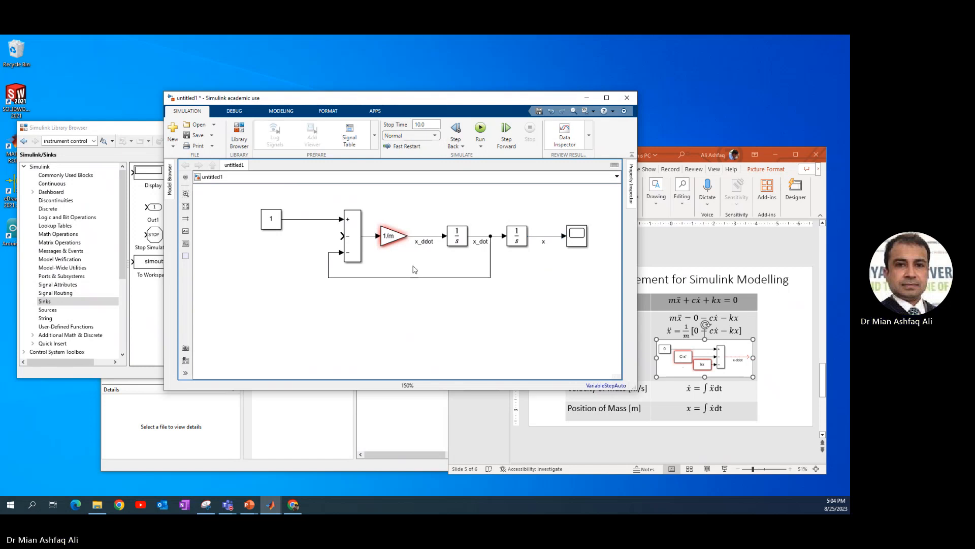
# Feed signal x back to the Add block's second input, routing the line below and around the x_dot feedback loop.
pyautogui.moveTo(342, 235)
pyautogui.mouseDown()
pyautogui.moveTo(327, 242)
pyautogui.moveTo(375, 310)
pyautogui.moveTo(507, 318)
pyautogui.mouseUp()
pyautogui.moveTo(517, 319)
pyautogui.mouseDown()
pyautogui.moveTo(556, 258)
pyautogui.moveTo(554, 235)
pyautogui.mouseUp()
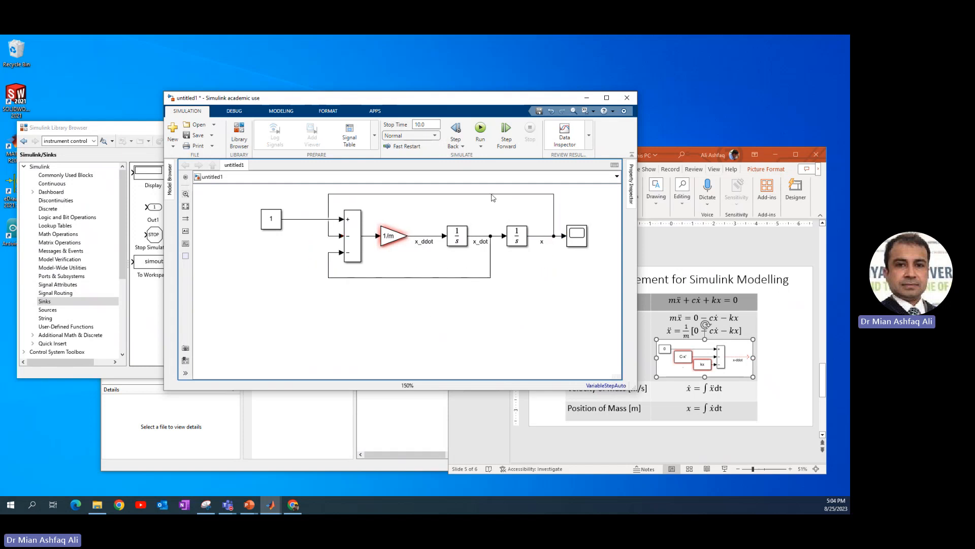
pyautogui.moveTo(495, 194); pyautogui.dragTo(483, 312)
pyautogui.moveTo(331, 298); pyautogui.dragTo(316, 300)
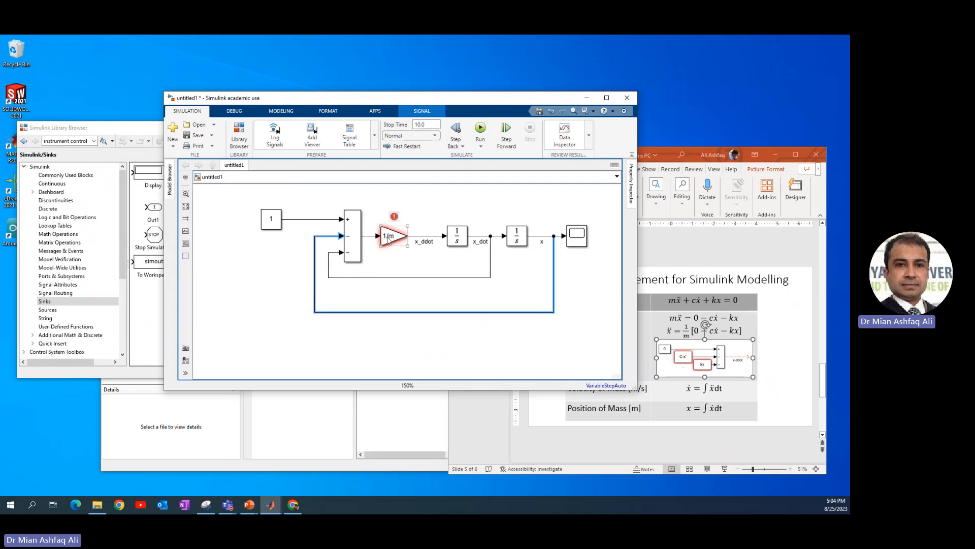
# Insert a left-facing copy of the 1/m Gain block into each of the x_dot and x feedback lines.
pyautogui.moveTo(389, 239); pyautogui.dragTo(420, 284)
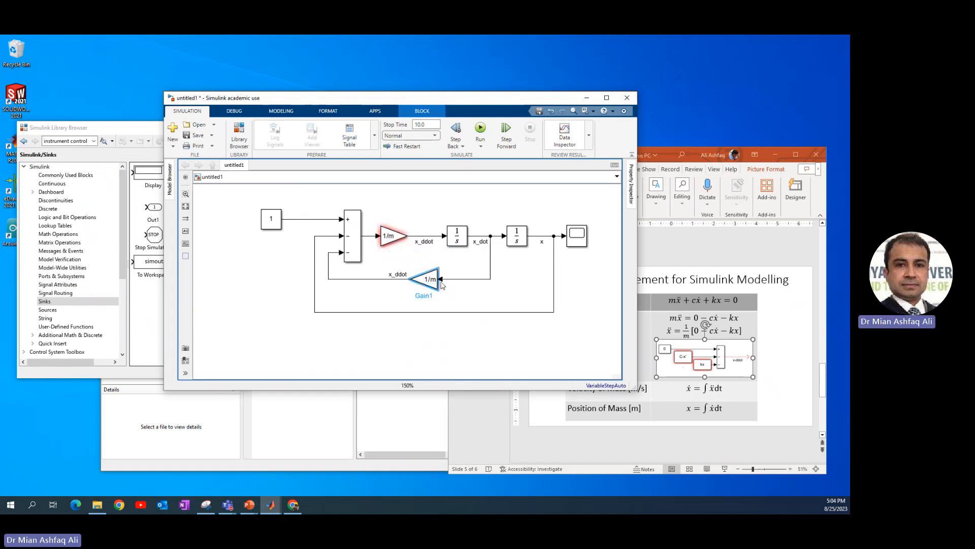
pyautogui.click(443, 295)
pyautogui.moveTo(429, 283); pyautogui.dragTo(468, 316)
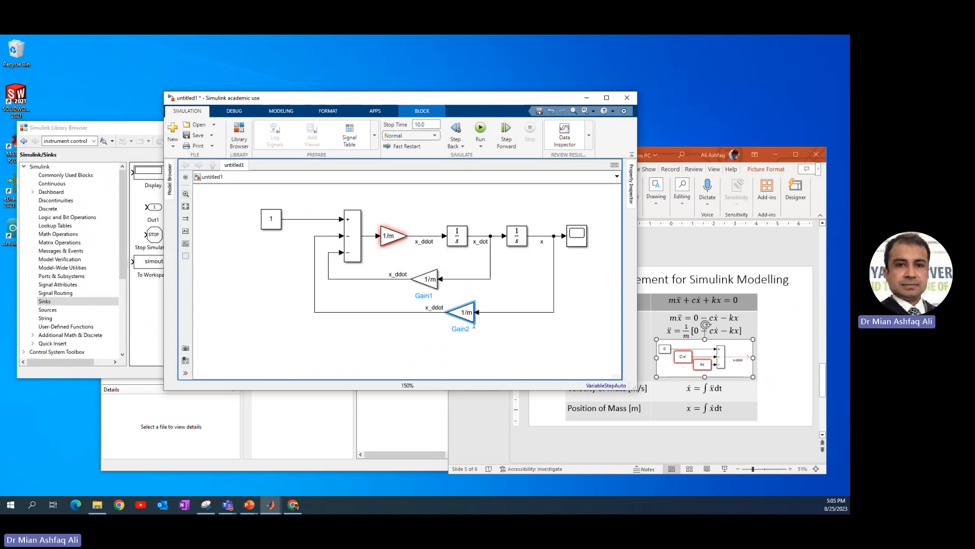
# Delete the copied x_ddot labels from the output lines of both feedback gain blocks.
pyautogui.press('BackSpace')
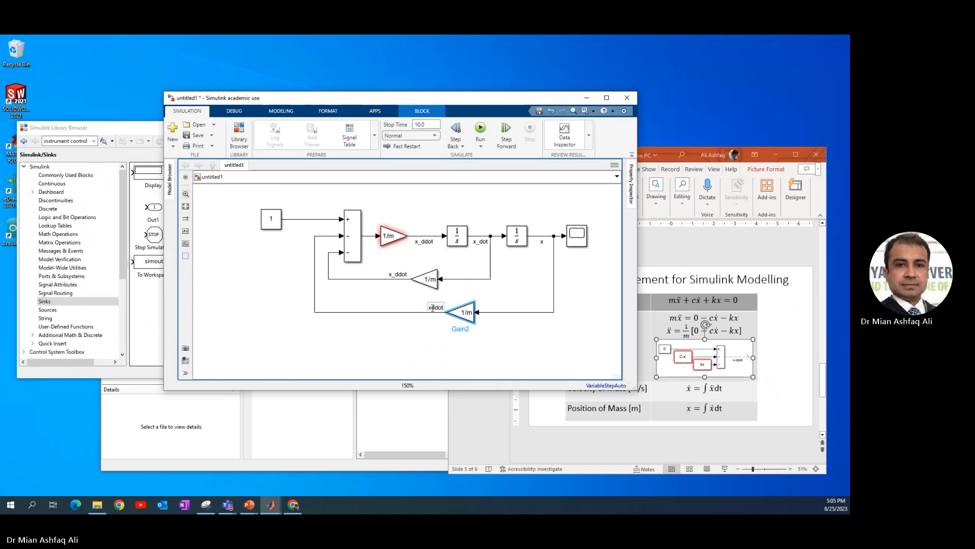
pyautogui.press('Delete')
pyautogui.press('Delete')
pyautogui.press('Delete')
pyautogui.press('Delete')
pyautogui.click(516, 352)
pyautogui.click(397, 273)
pyautogui.press('Delete')
pyautogui.press('Delete')
pyautogui.press('Delete')
pyautogui.press('Delete')
pyautogui.press('BackSpace')
pyautogui.press('BackSpace')
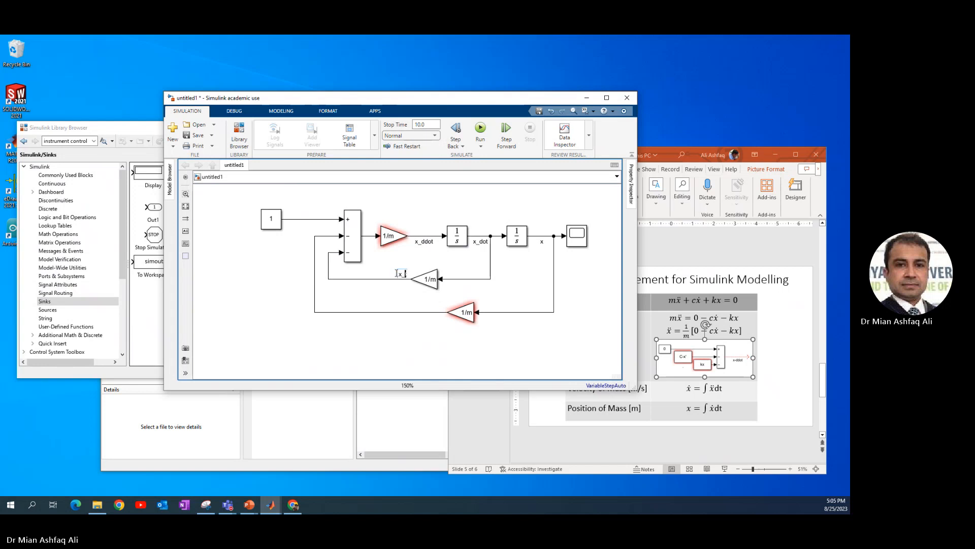
pyautogui.click(433, 282)
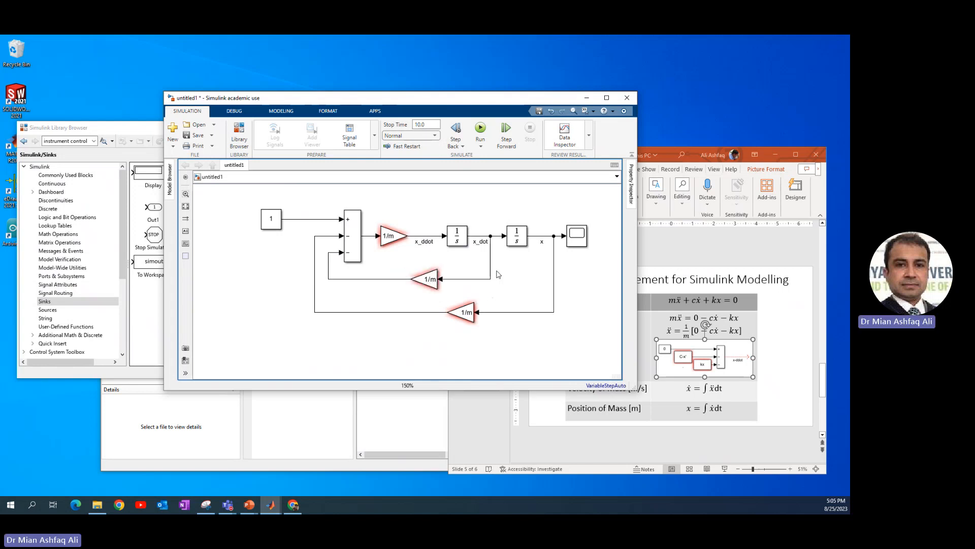
# Set the gain in the x_dot feedback line to c.
pyautogui.click(483, 237)
pyautogui.click(430, 278)
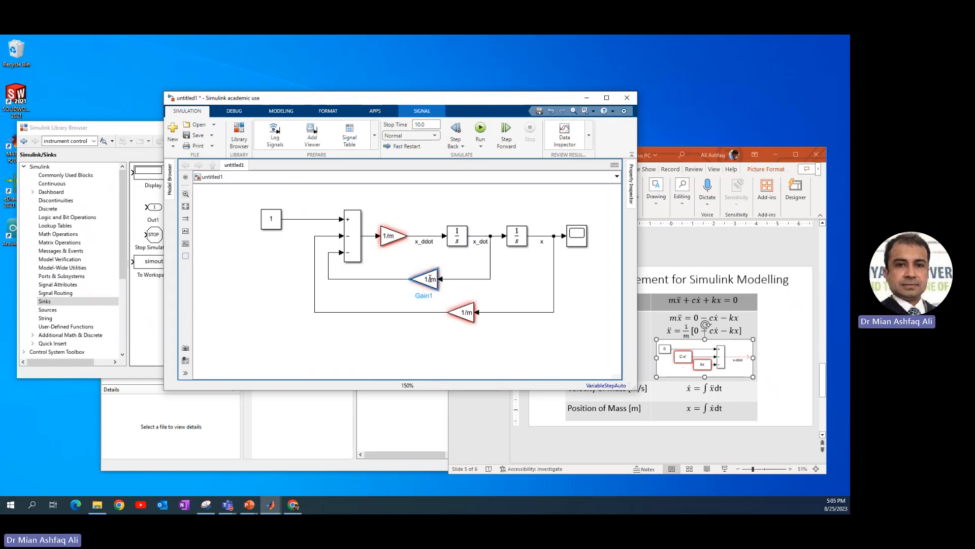
pyautogui.doubleClick(430, 279)
pyautogui.write('c')
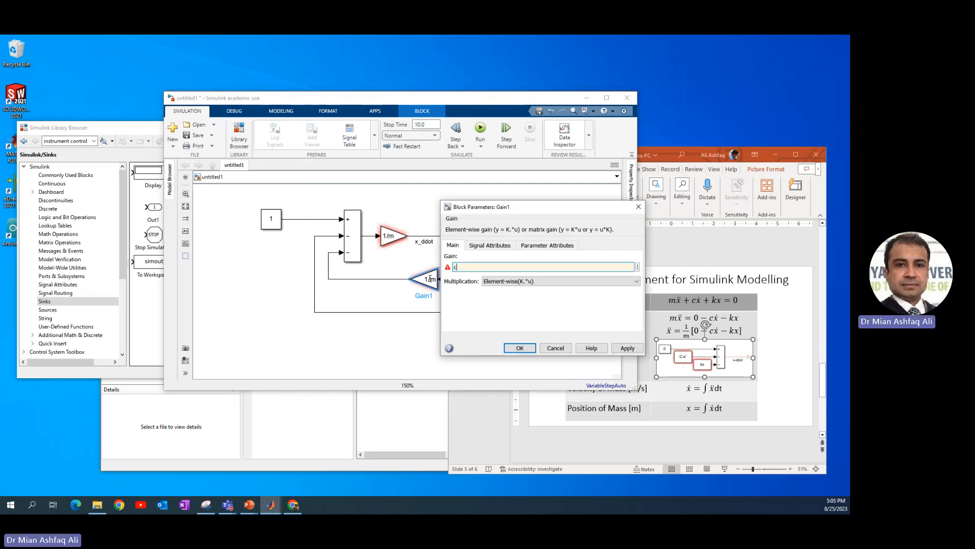
pyautogui.press('Return')
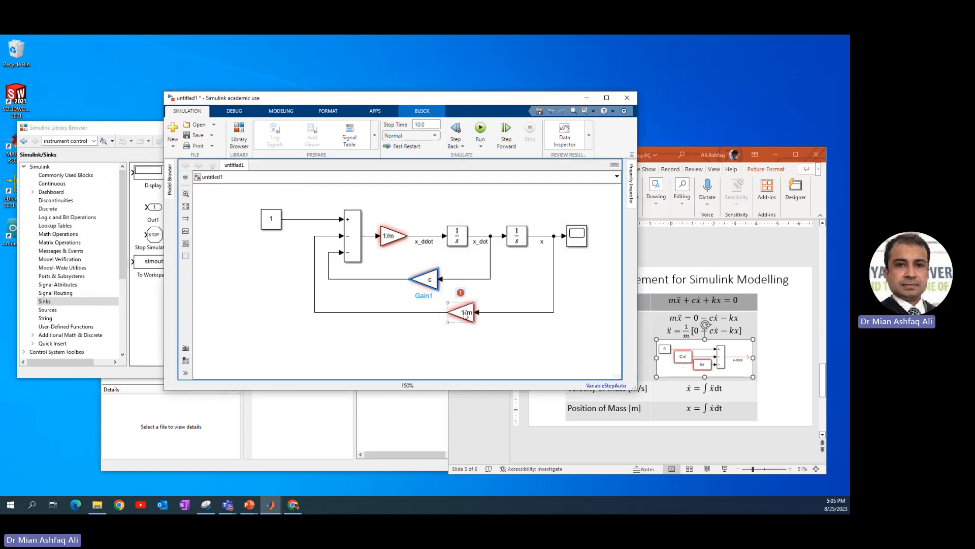
# Rename the c gain block to "damping coefficient".
pyautogui.click(428, 296)
pyautogui.press('BackSpace')
pyautogui.press('BackSpace')
pyautogui.press('BackSpace')
pyautogui.write('d')
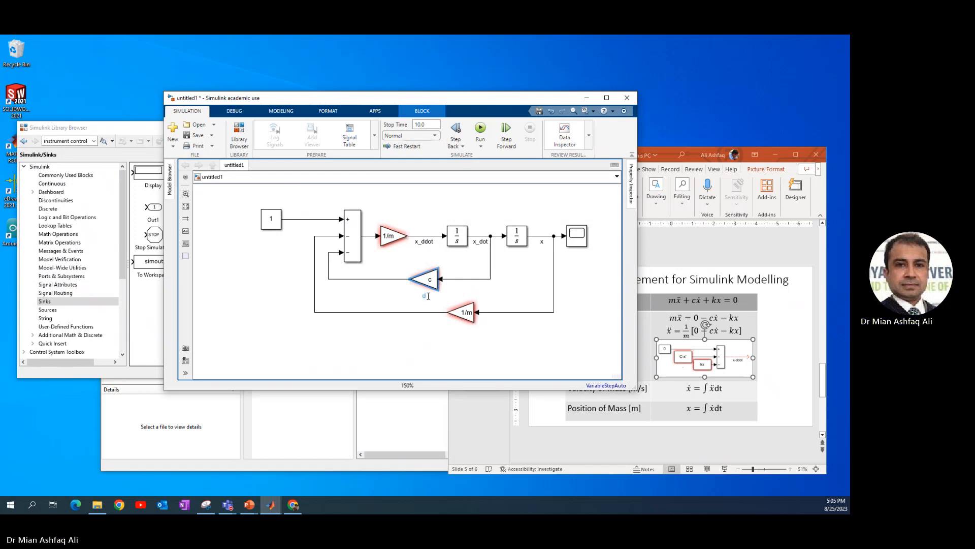
pyautogui.write('amping coefficient')
# Set the gain in the x feedback line to k.
pyautogui.doubleClick(464, 313)
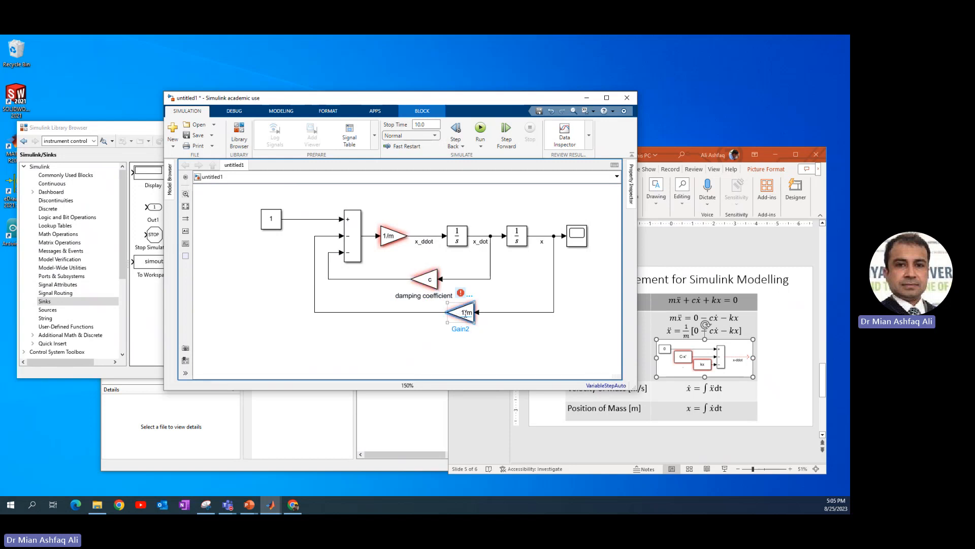
pyautogui.write('k')
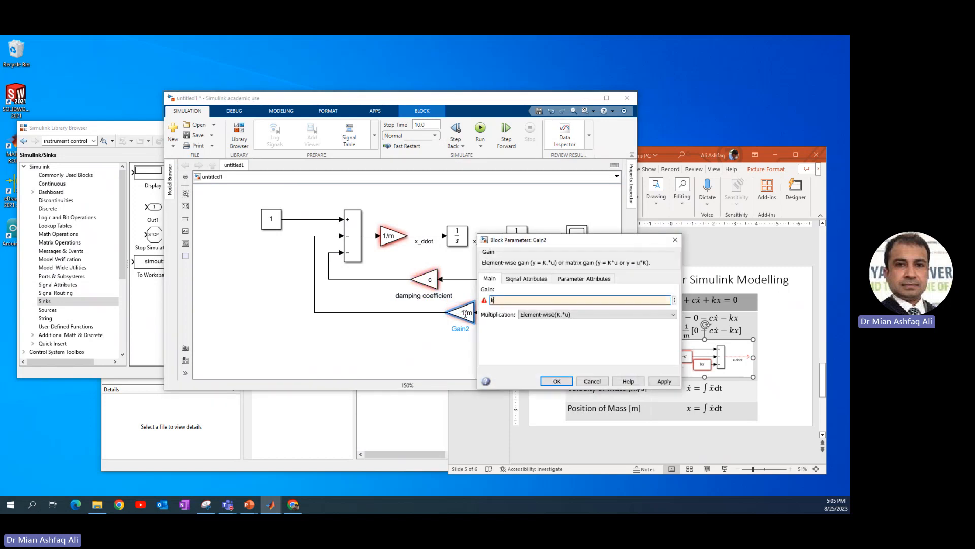
pyautogui.press('Return')
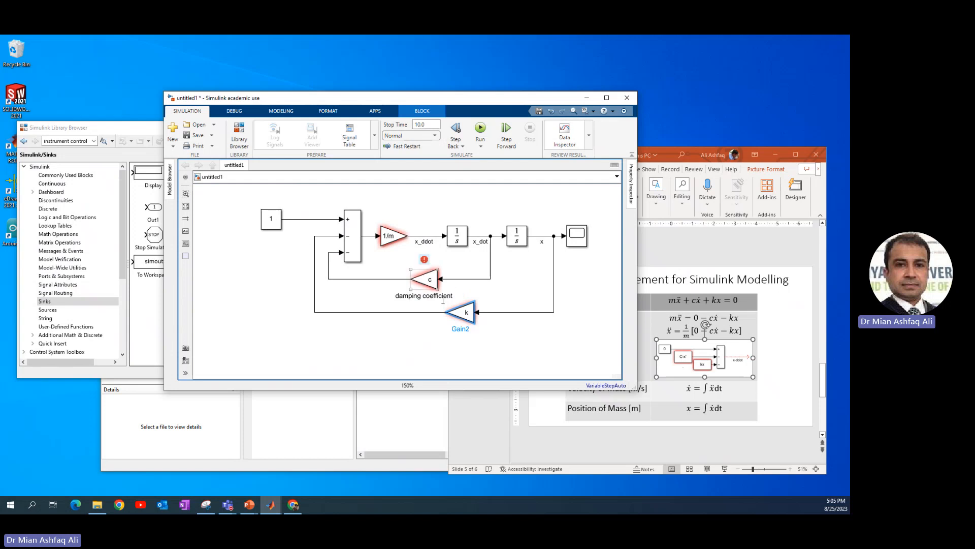
# Rename the k gain block to "Spring Stifness".
pyautogui.doubleClick(462, 325)
pyautogui.write('spring Stifness')
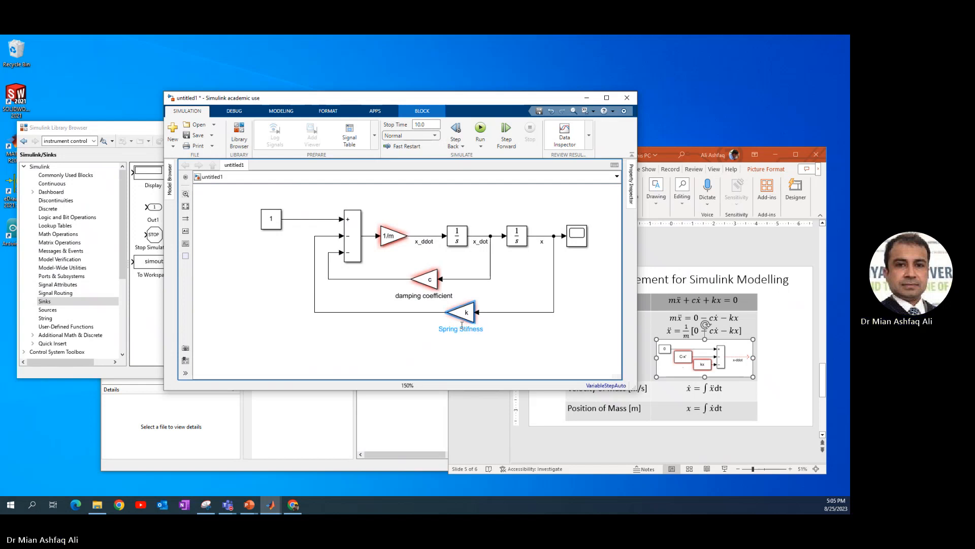
pyautogui.click(513, 281)
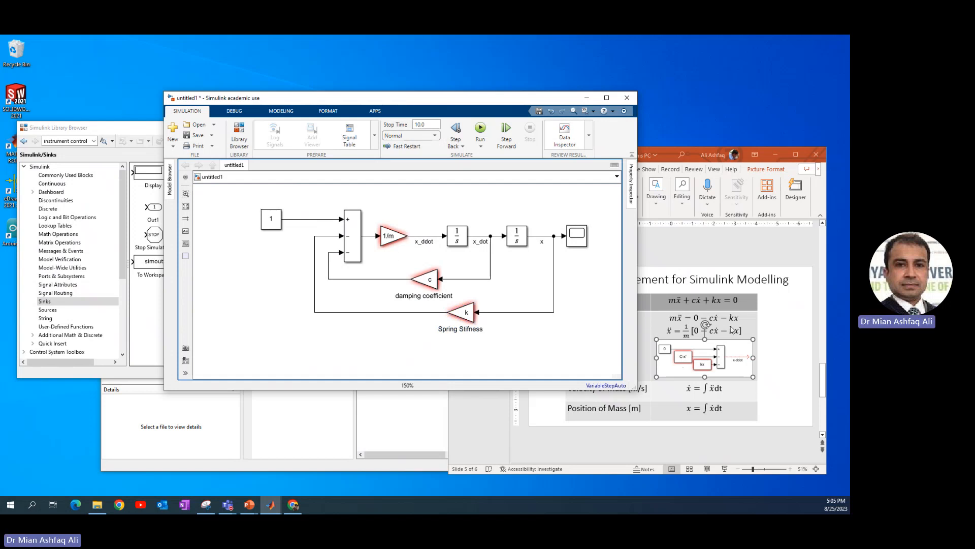
# Set the Constant block's value to 0 and enlarge the model window slightly.
pyautogui.doubleClick(272, 219)
pyautogui.write('0')
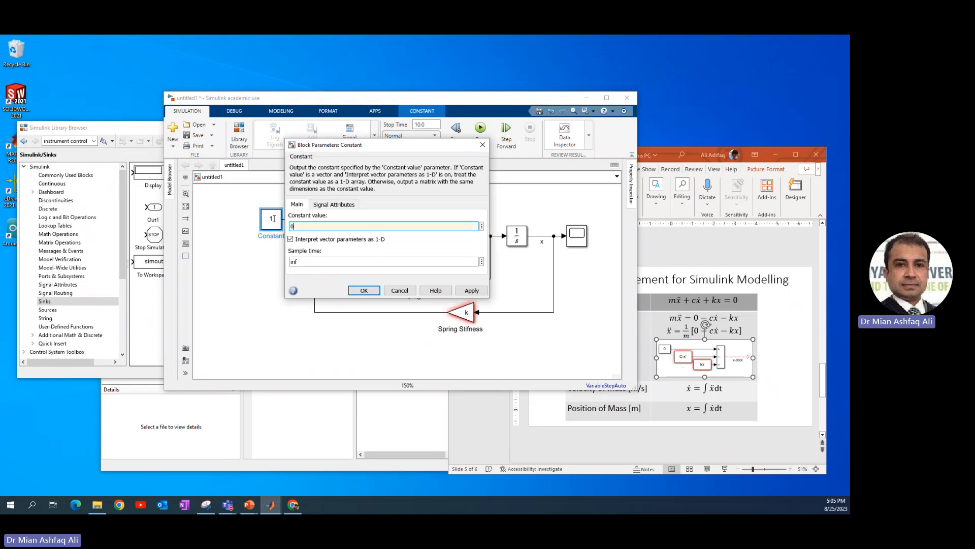
pyautogui.press('Return')
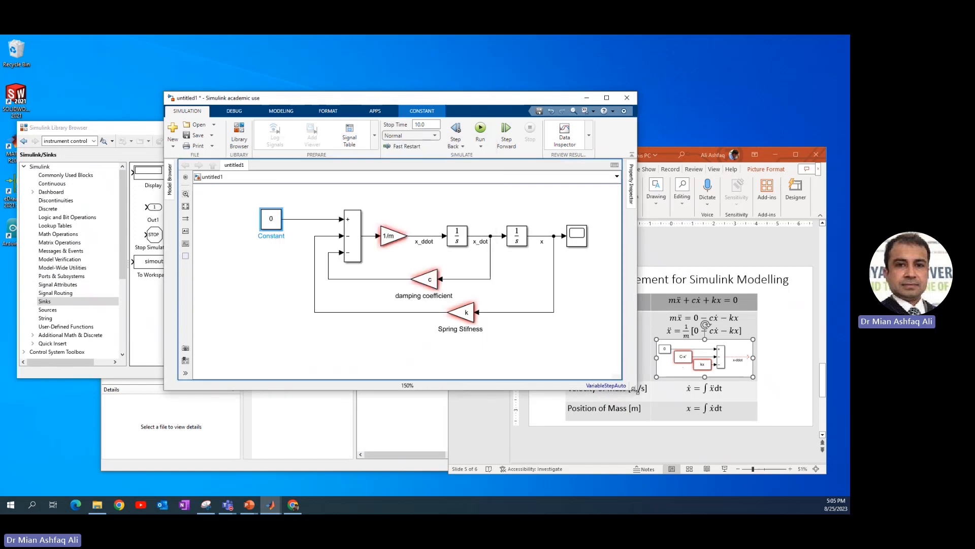
pyautogui.moveTo(636, 390); pyautogui.dragTo(674, 403)
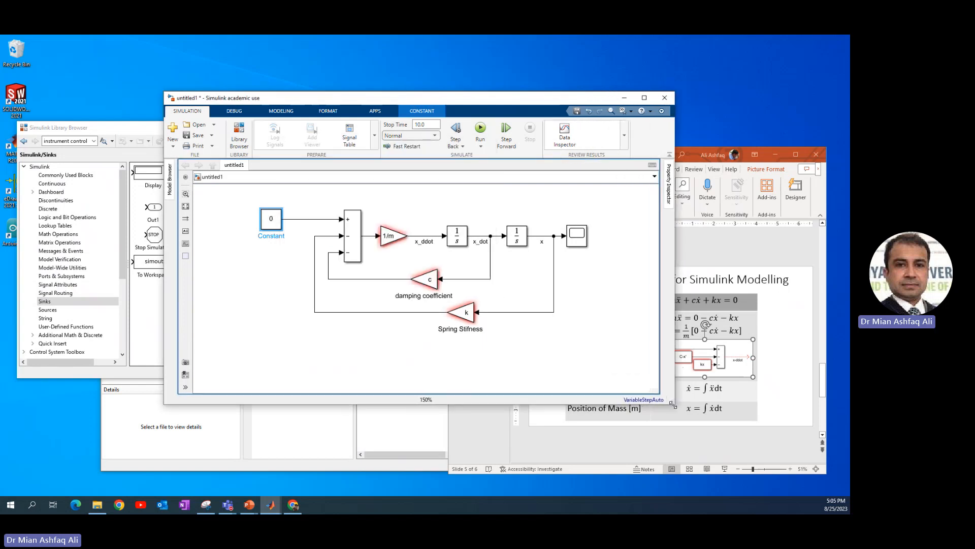
pyautogui.click(632, 331)
pyautogui.click(393, 248)
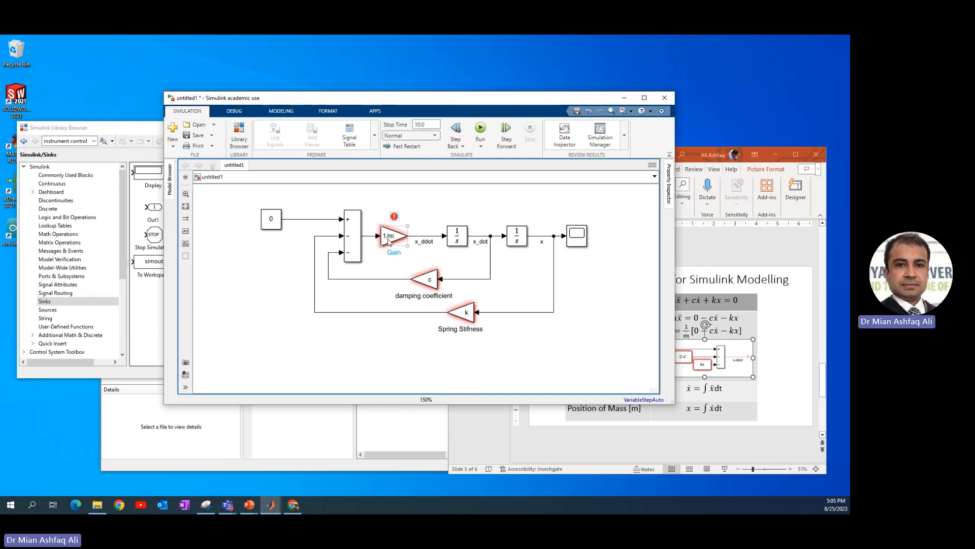
pyautogui.click(427, 280)
pyautogui.click(462, 315)
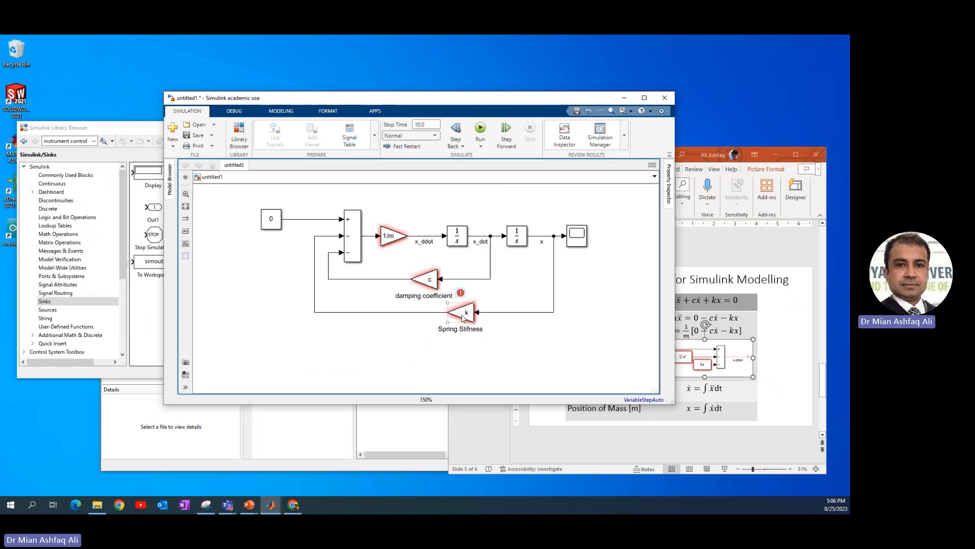
# Create a new MATLAB script that clears the command window with clc and defines m=40, k=4000 and c=200.
pyautogui.click(348, 427)
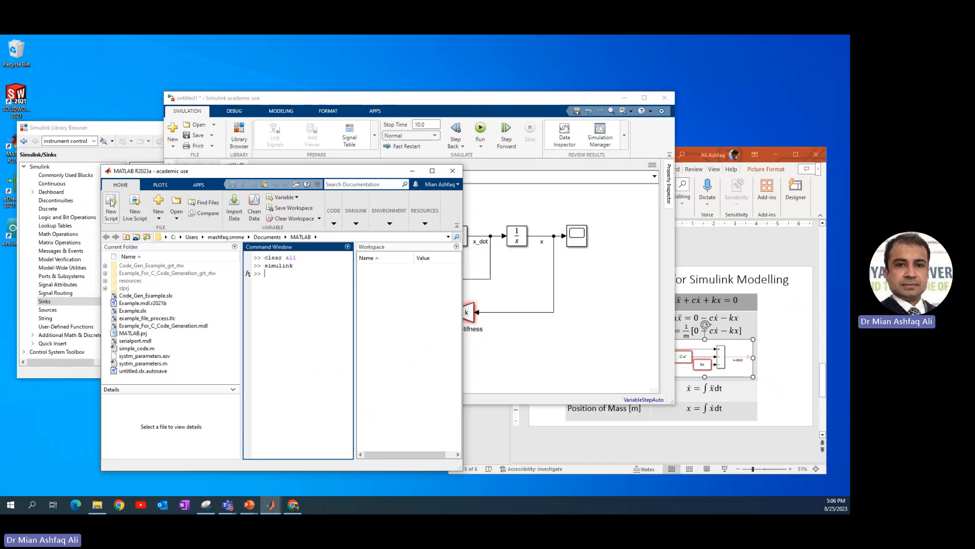
pyautogui.click(112, 202)
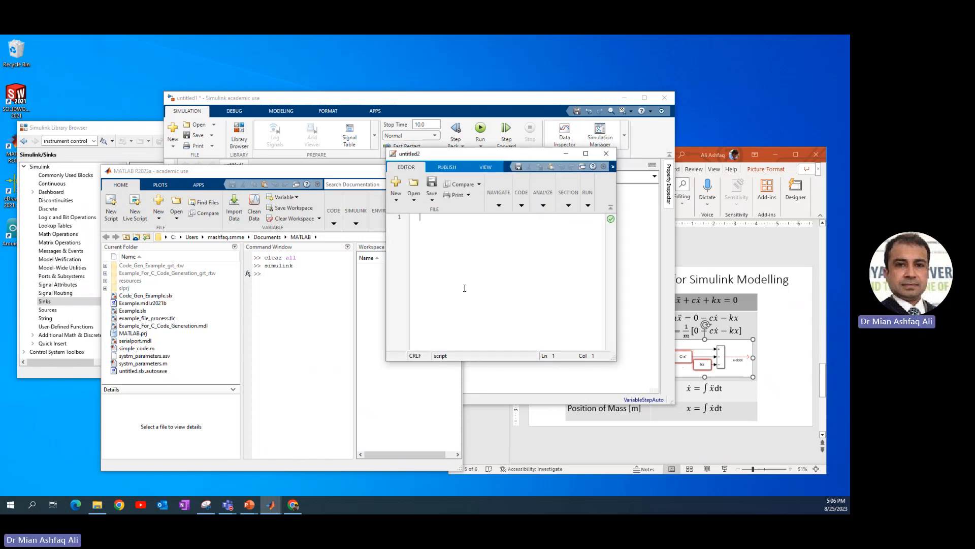
pyautogui.write('clc ')
pyautogui.write('m')
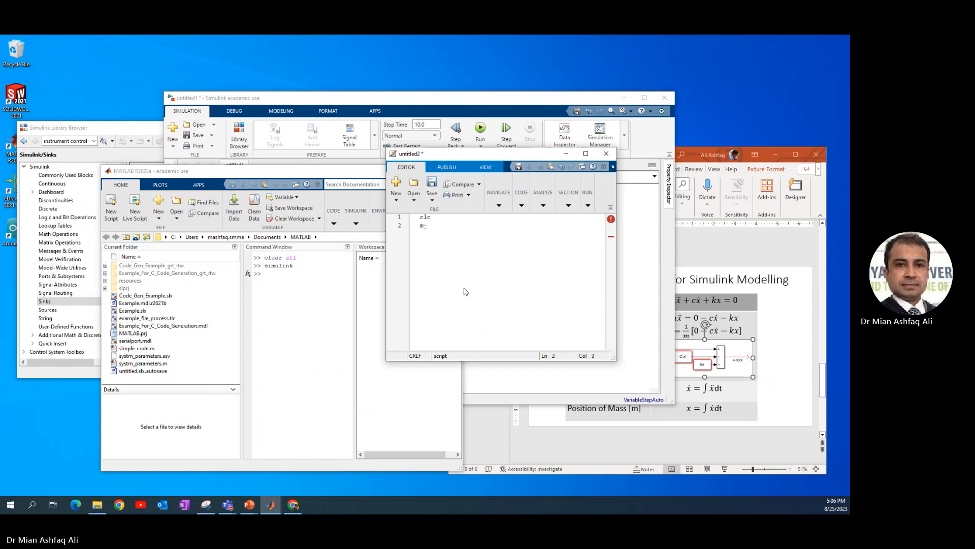
pyautogui.write('=40; ')
pyautogui.write('k=')
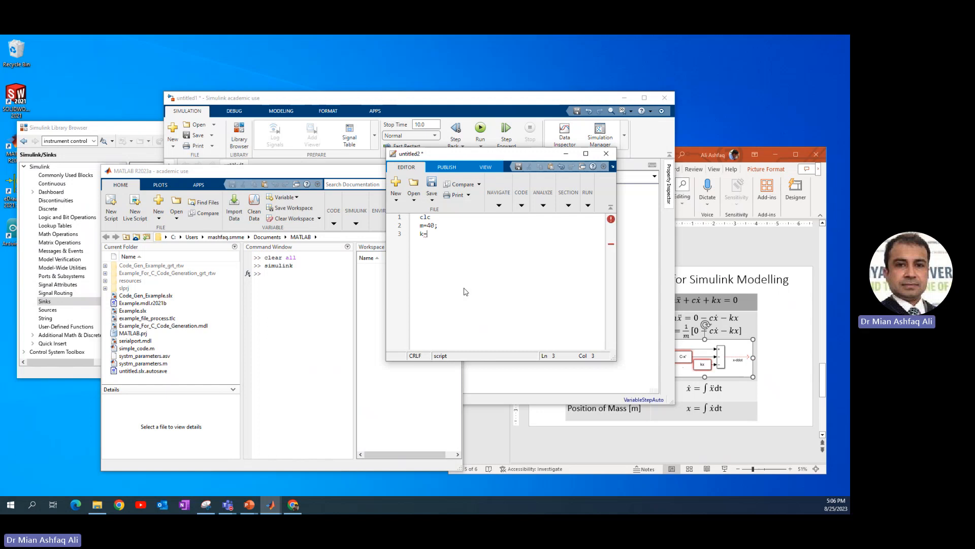
pyautogui.write('4000; ')
pyautogui.write('c')
pyautogui.write('=')
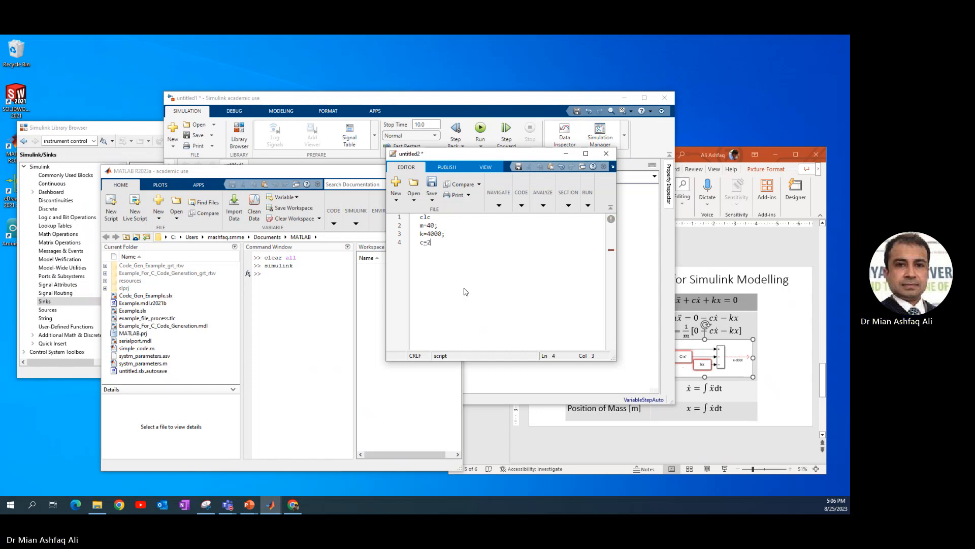
pyautogui.write('200;')
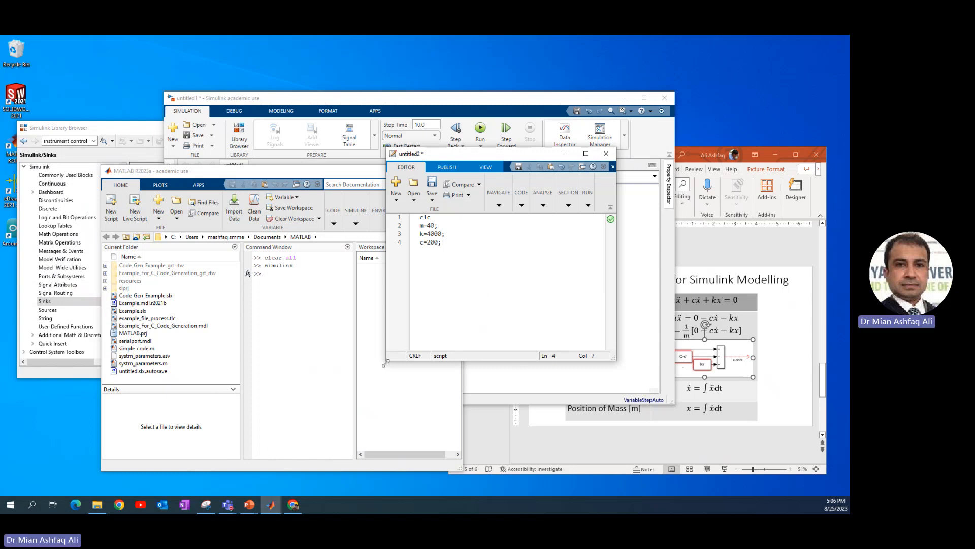
# Shrink the script window and arrange it beside the main MATLAB window so both the code and the Workspace are visible.
pyautogui.moveTo(387, 353); pyautogui.dragTo(318, 350)
pyautogui.moveTo(392, 156); pyautogui.dragTo(171, 53)
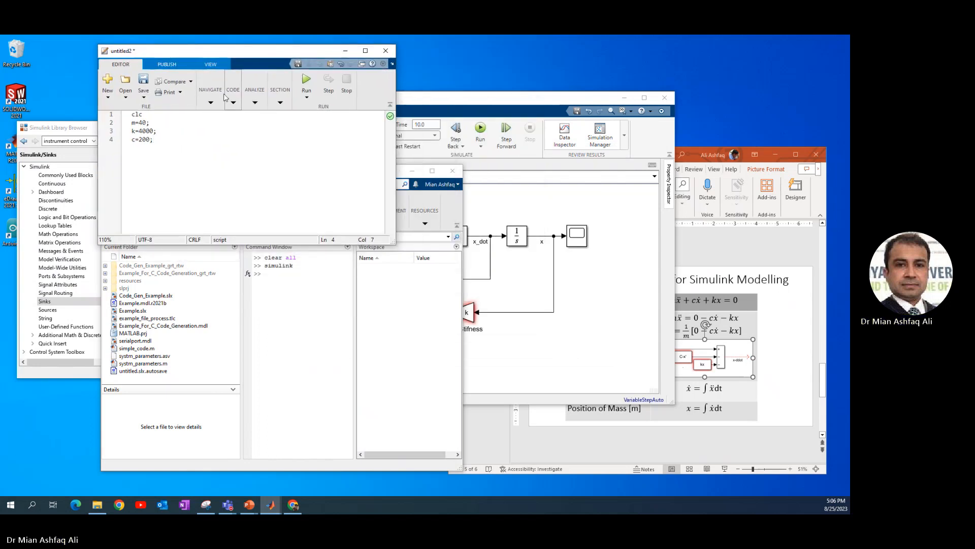
pyautogui.click(288, 326)
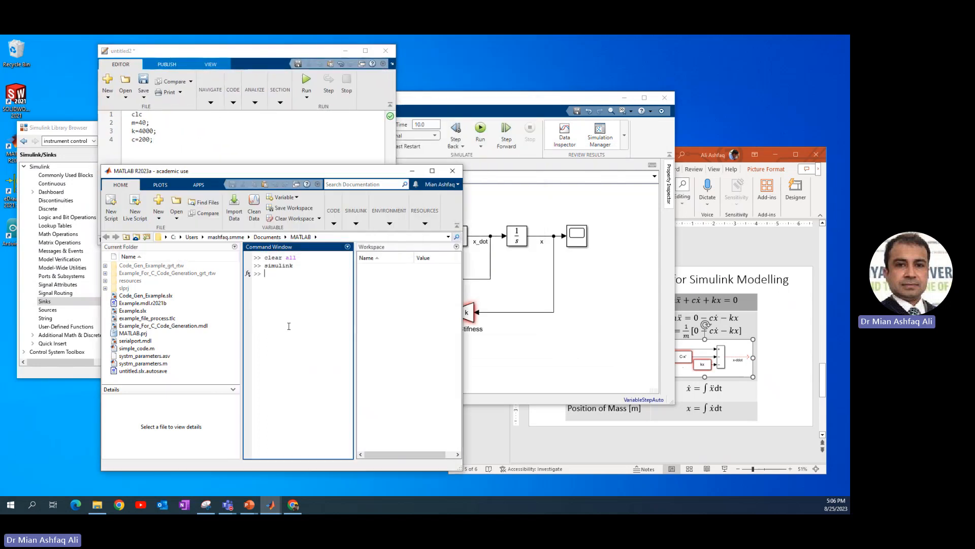
pyautogui.click(398, 297)
pyautogui.moveTo(347, 178); pyautogui.dragTo(618, 99)
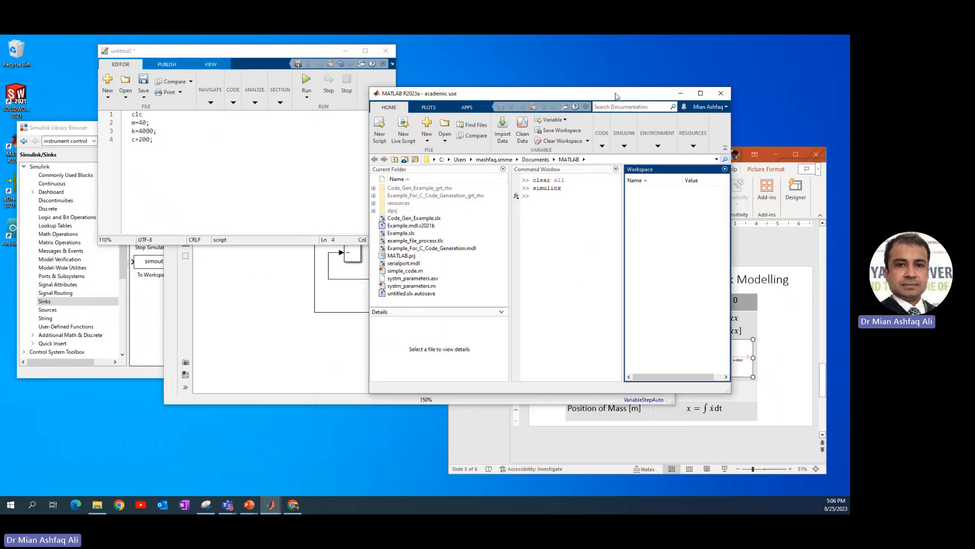
# Save the script as parameter in the MATLAB folder and run it to load m, k and c into the workspace.
pyautogui.click(322, 115)
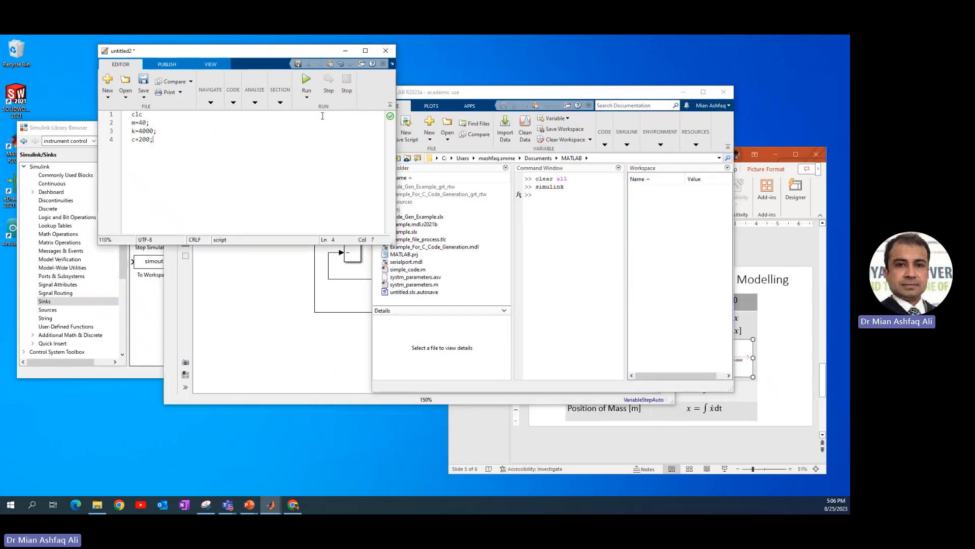
pyautogui.click(306, 84)
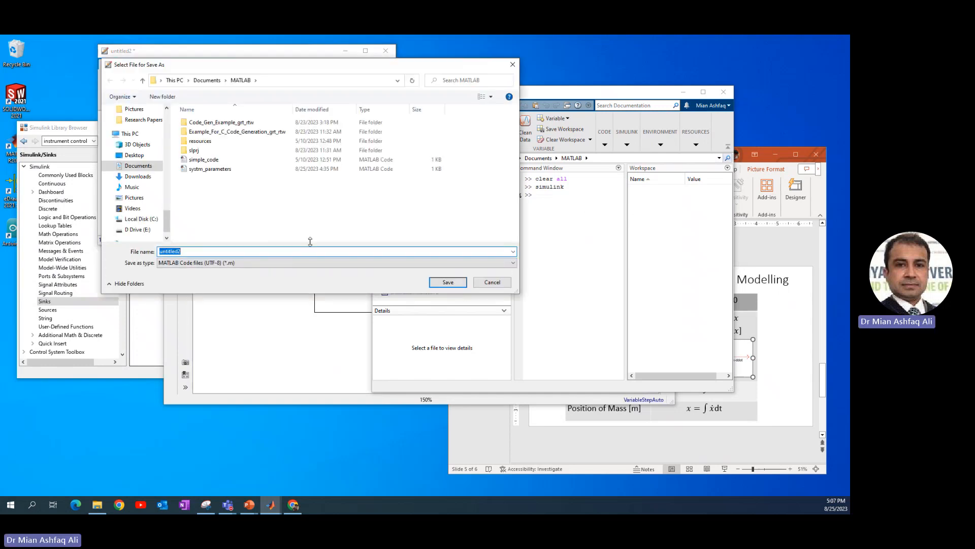
pyautogui.write('parameter')
pyautogui.press('Return')
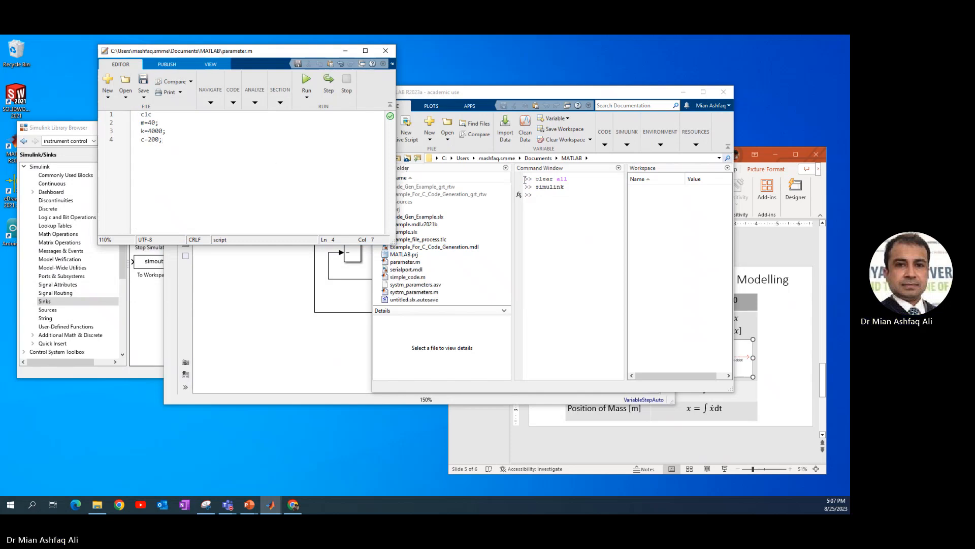
pyautogui.press('F5')
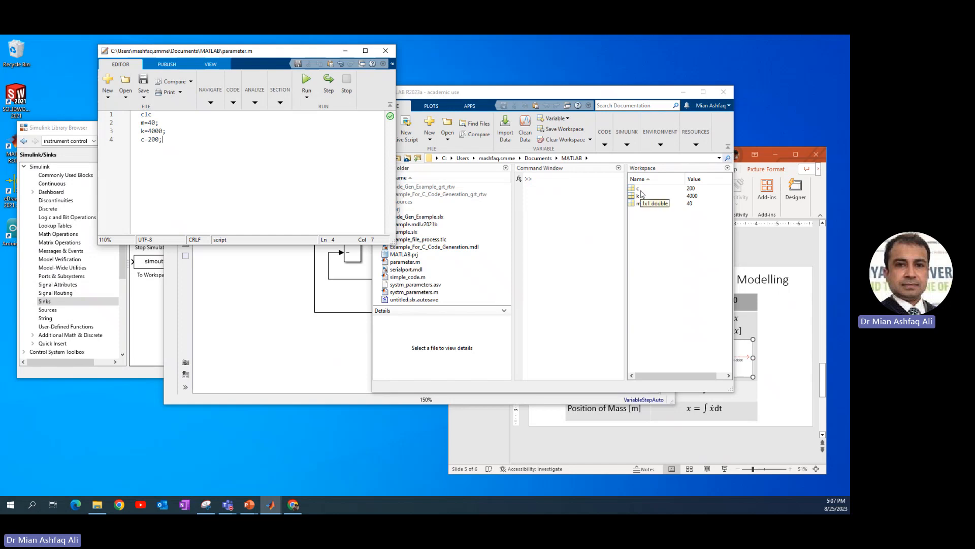
# Return to the Simulink model, run the simulation and arrange the Scope window beside the model.
pyautogui.click(254, 298)
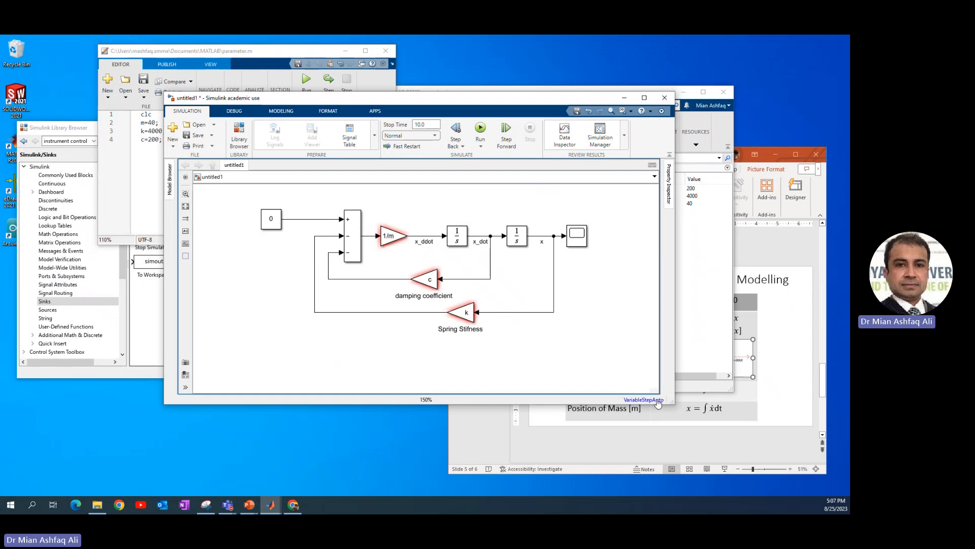
pyautogui.moveTo(671, 403); pyautogui.dragTo(620, 414)
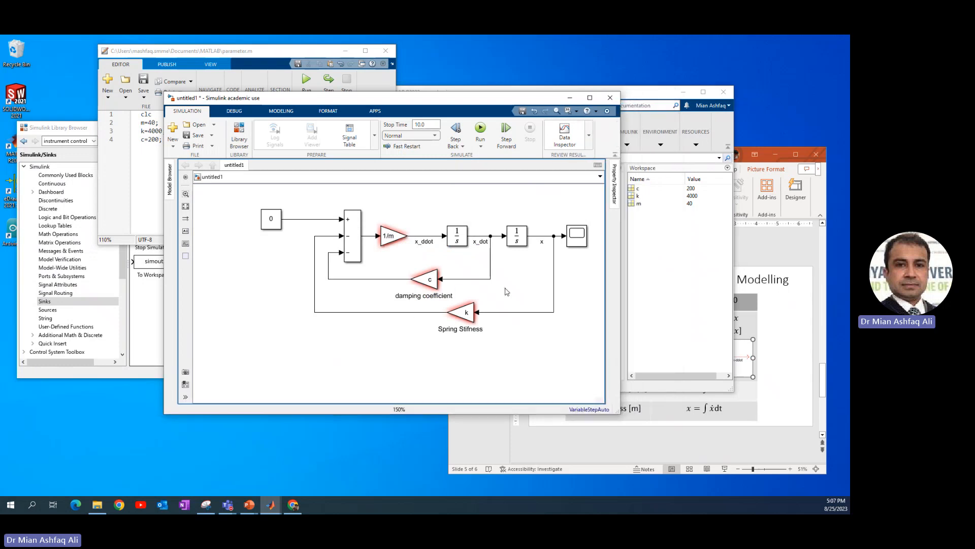
pyautogui.click(429, 280)
pyautogui.click(481, 127)
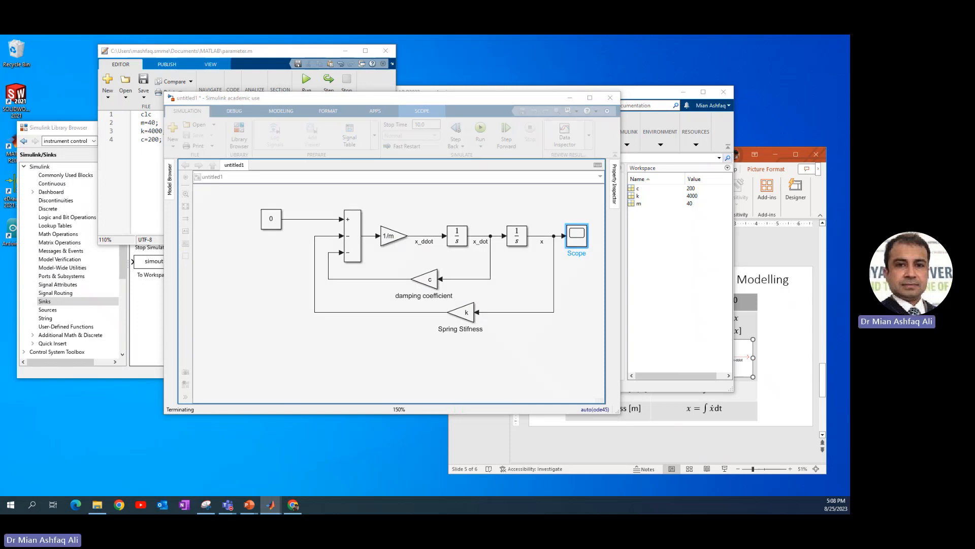
pyautogui.moveTo(848, 84); pyautogui.dragTo(577, 91)
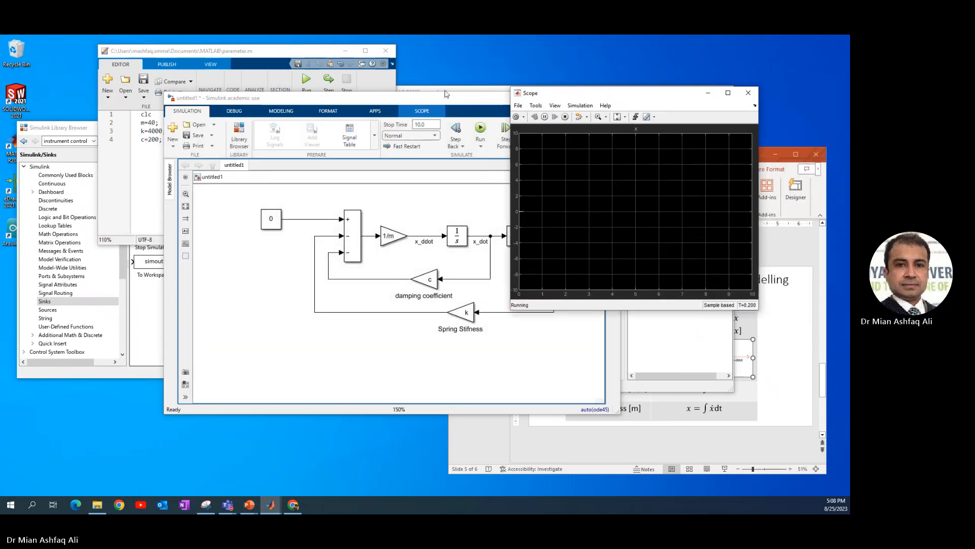
pyautogui.moveTo(445, 94); pyautogui.dragTo(375, 116)
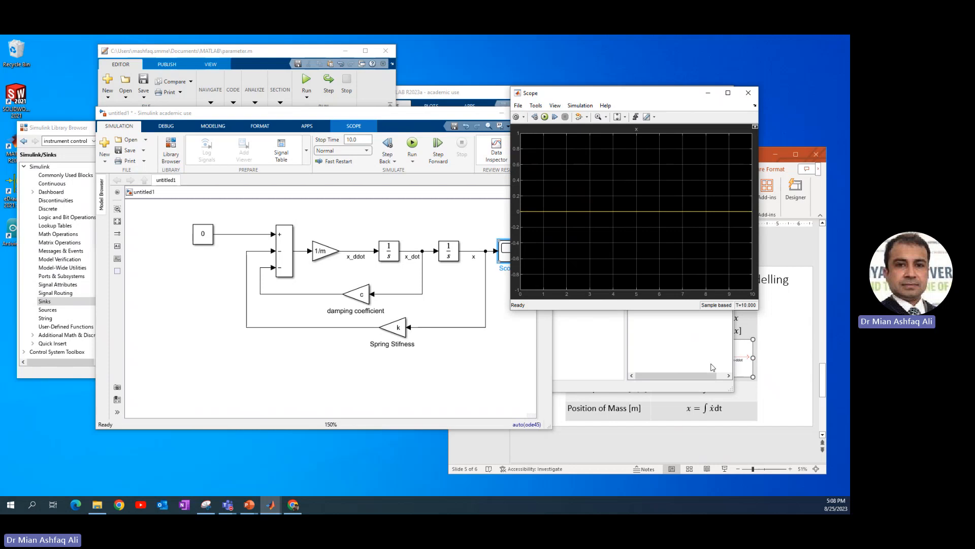
# Show the System Parameters slide and set the initial condition of the integrator that outputs x to 0.01.
pyautogui.click(800, 363)
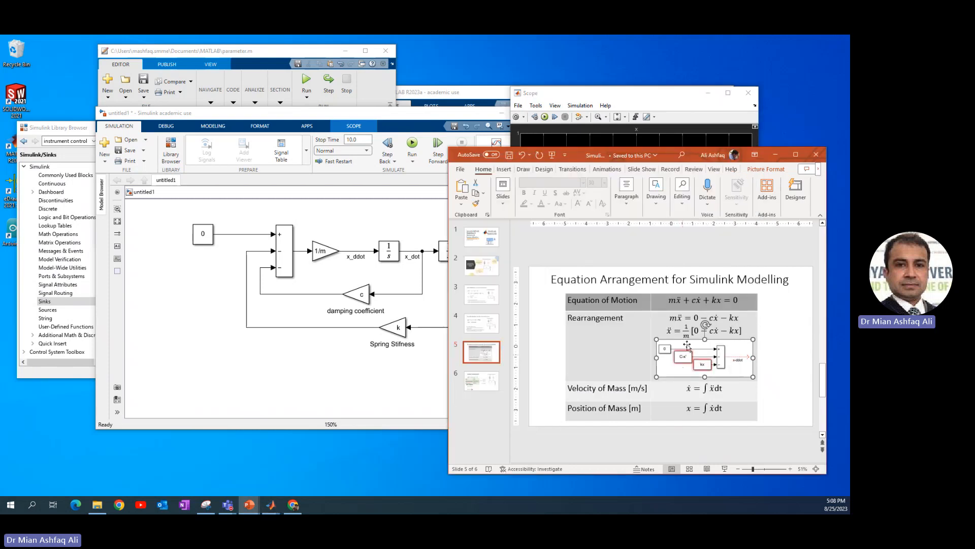
pyautogui.press('pagedown')
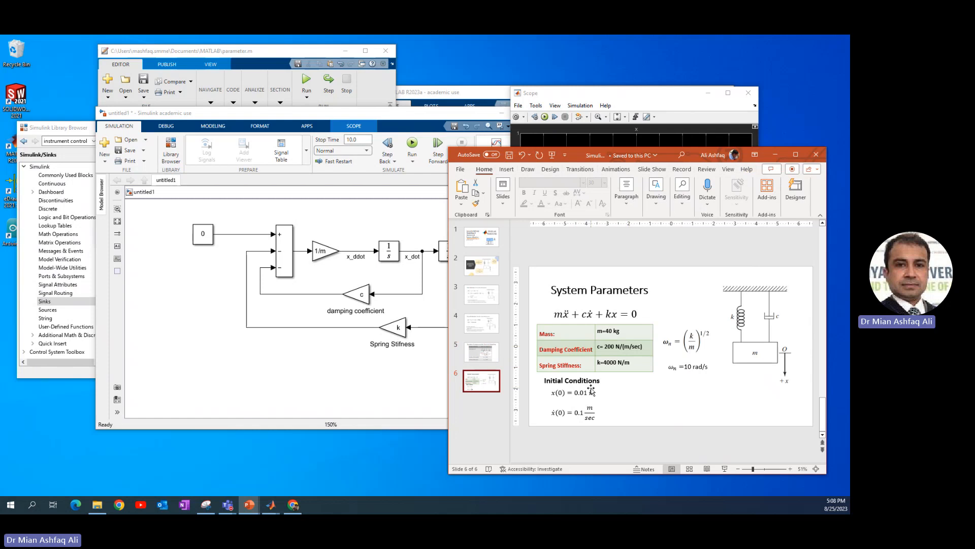
pyautogui.moveTo(410, 121); pyautogui.dragTo(360, 119)
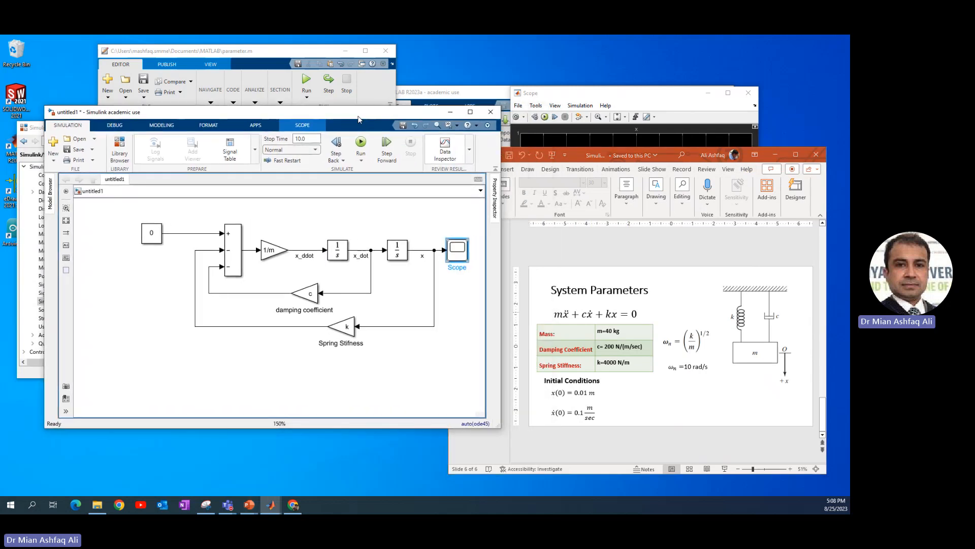
pyautogui.doubleClick(396, 253)
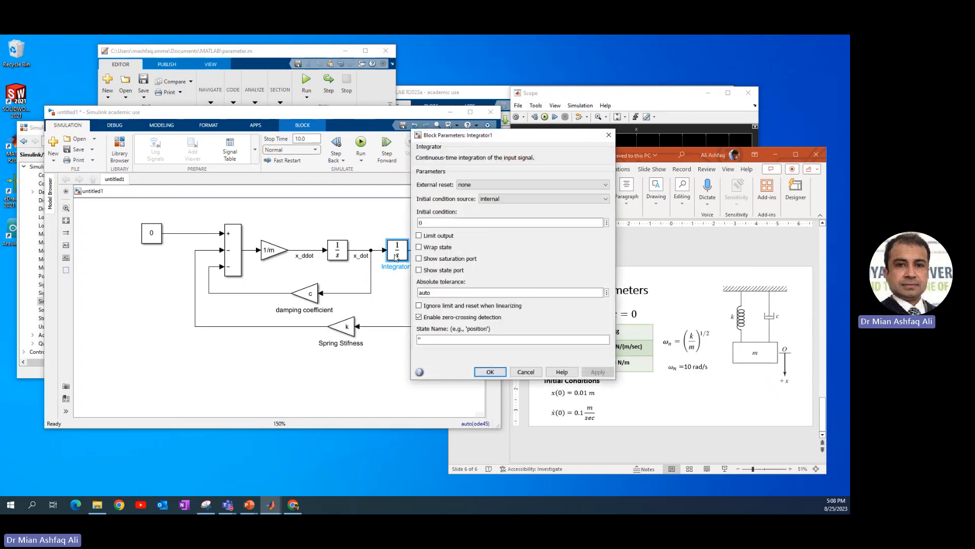
pyautogui.doubleClick(438, 222)
pyautogui.write('0.01')
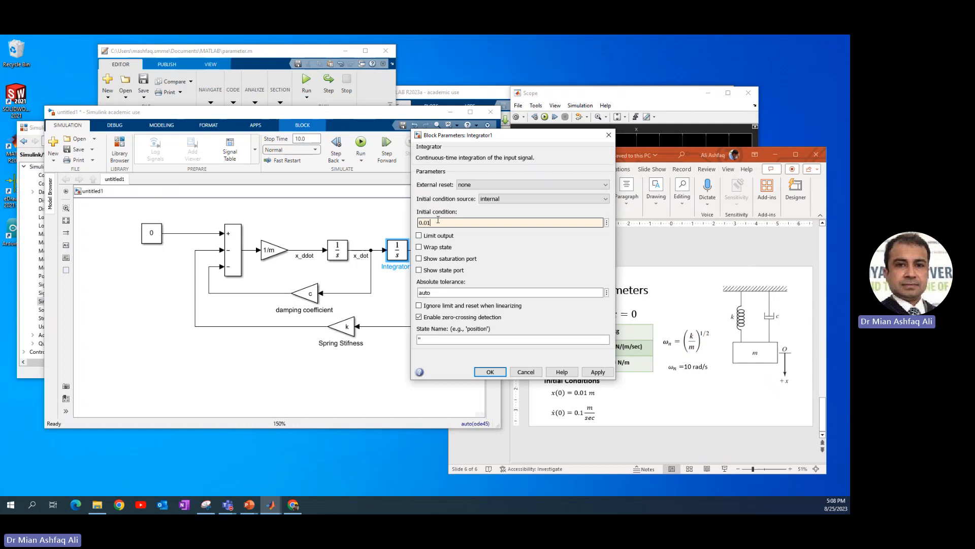
pyautogui.press('Return')
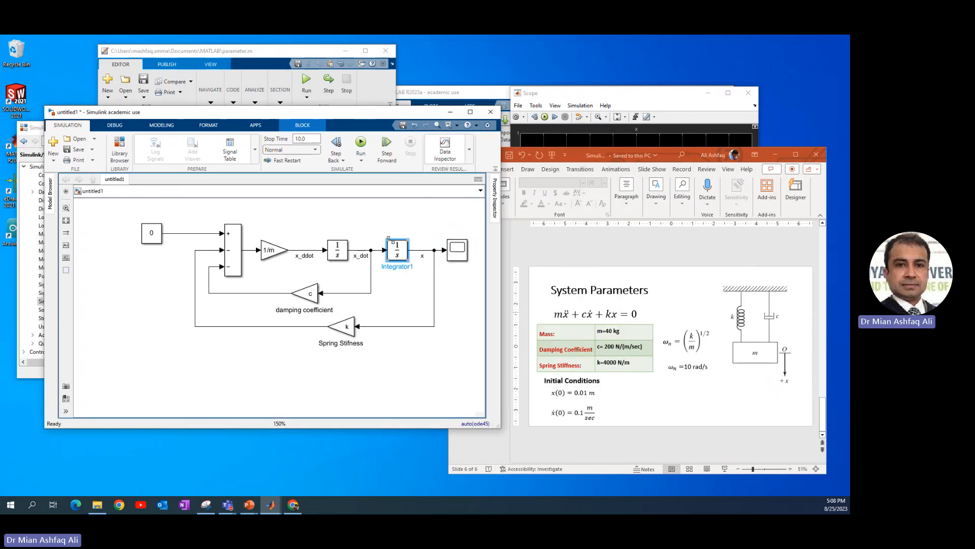
# Set the initial condition of the integrator that outputs x_dot to 0.1.
pyautogui.click(339, 257)
pyautogui.doubleClick(338, 257)
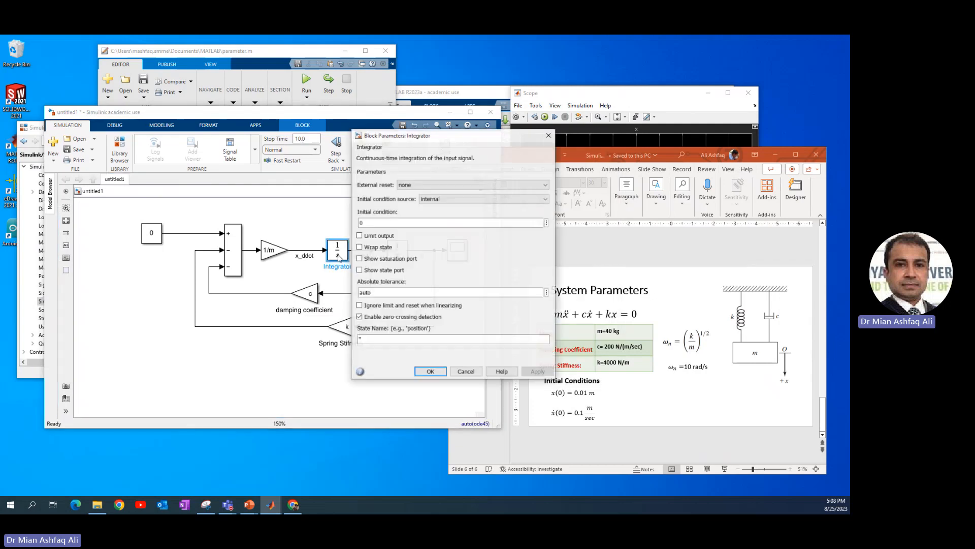
pyautogui.click(381, 224)
pyautogui.write('.1')
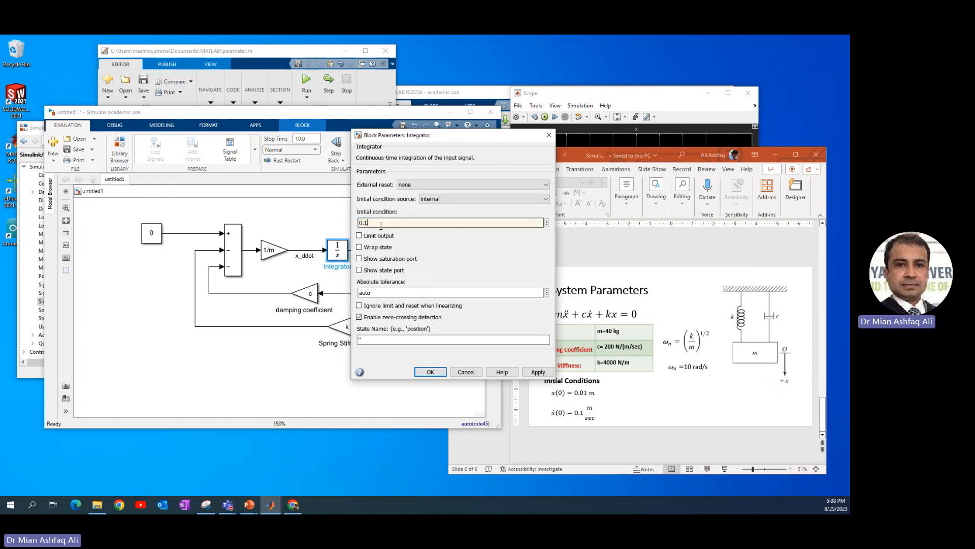
pyautogui.press('Return')
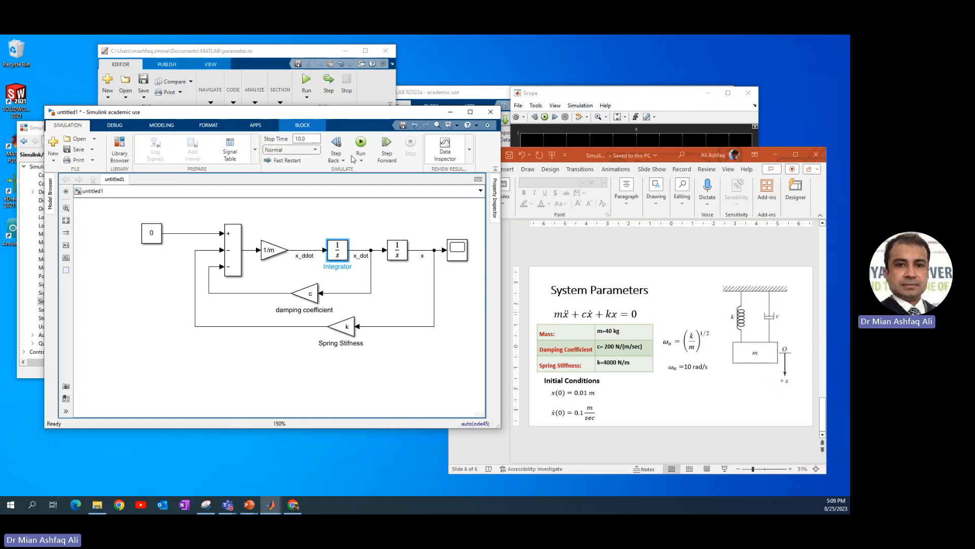
# Minimize the slides and rerun the simulation to plot the free vibration in the Scope.
pyautogui.click(775, 155)
pyautogui.click(361, 143)
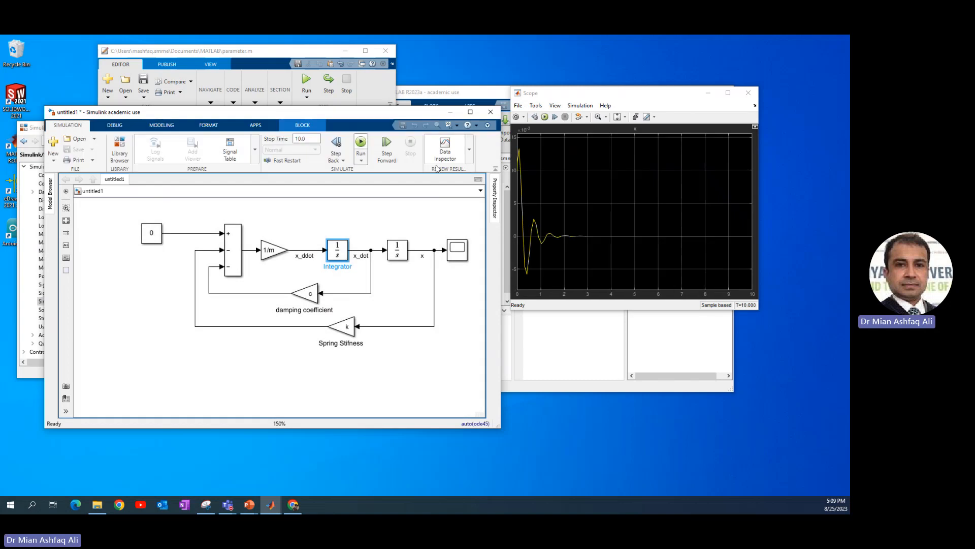
pyautogui.click(334, 205)
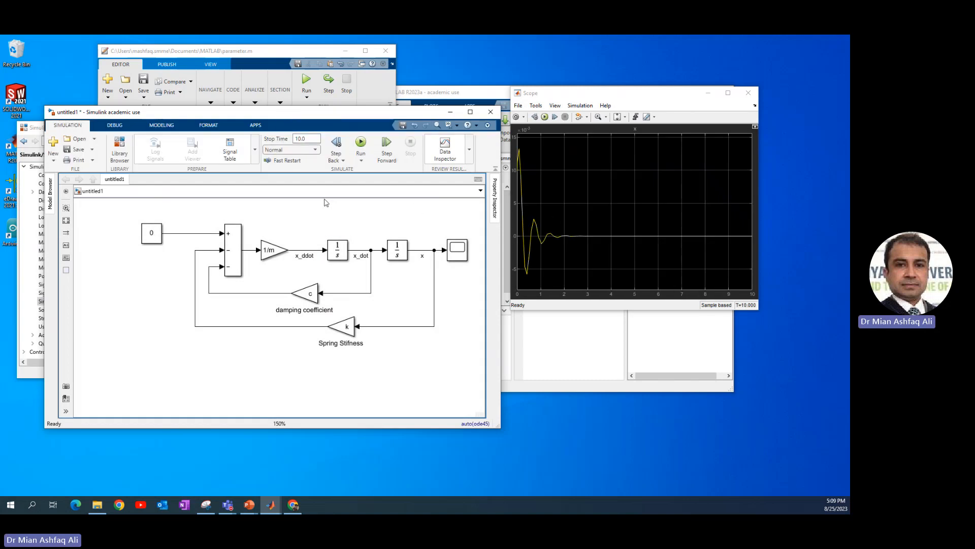
# Open the model's configuration parameters, arrange the windows side by side and set the solver type to Fixed-step.
pyautogui.click(163, 126)
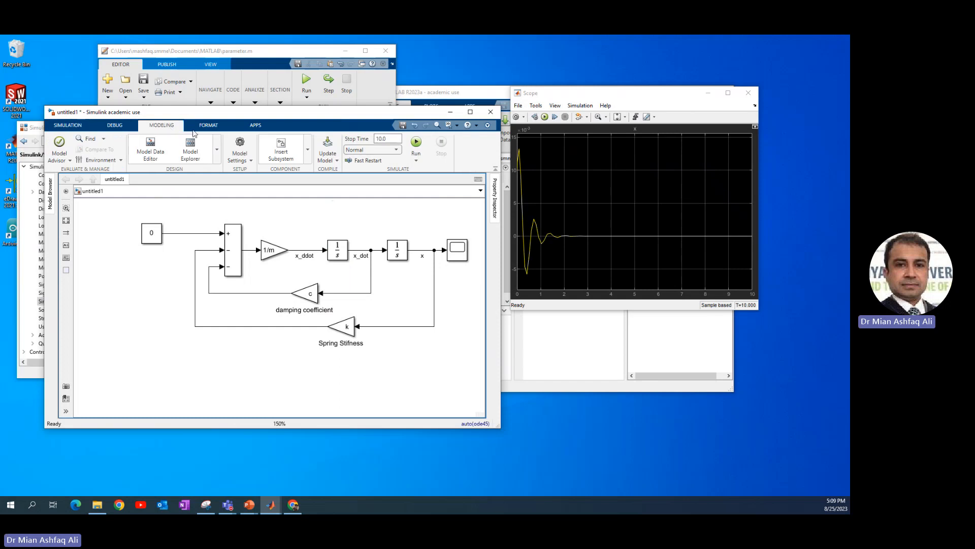
pyautogui.click(251, 160)
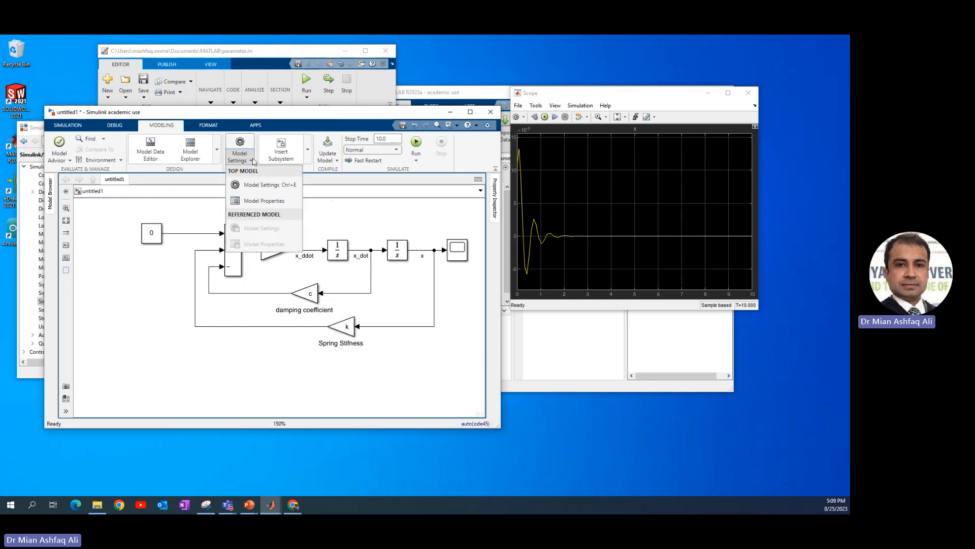
pyautogui.click(254, 187)
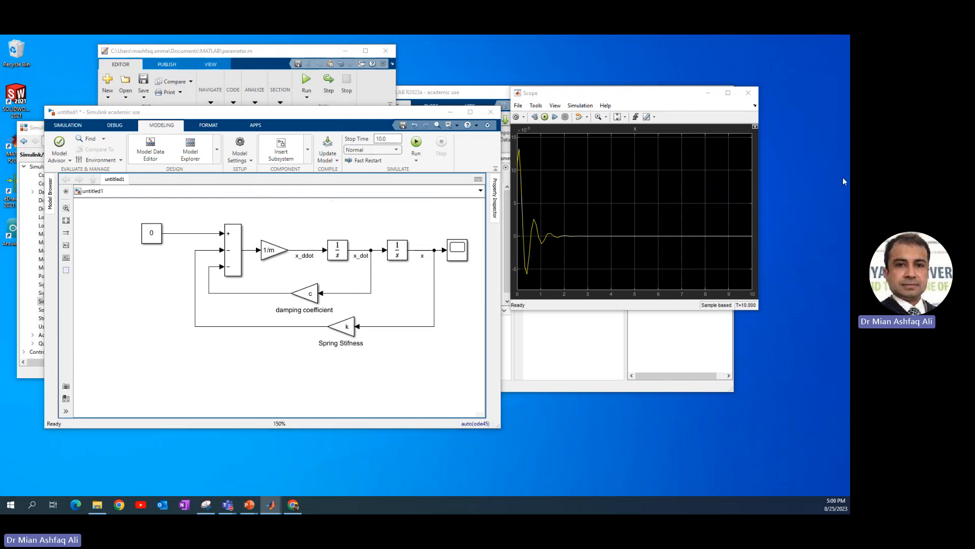
pyautogui.moveTo(376, 104); pyautogui.dragTo(243, 151)
pyautogui.moveTo(549, 95); pyautogui.dragTo(606, 114)
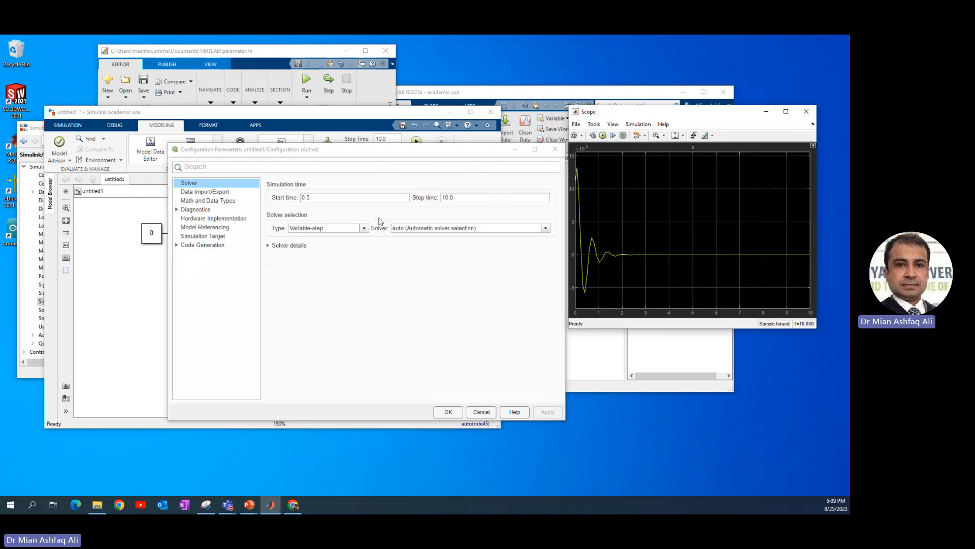
pyautogui.click(345, 229)
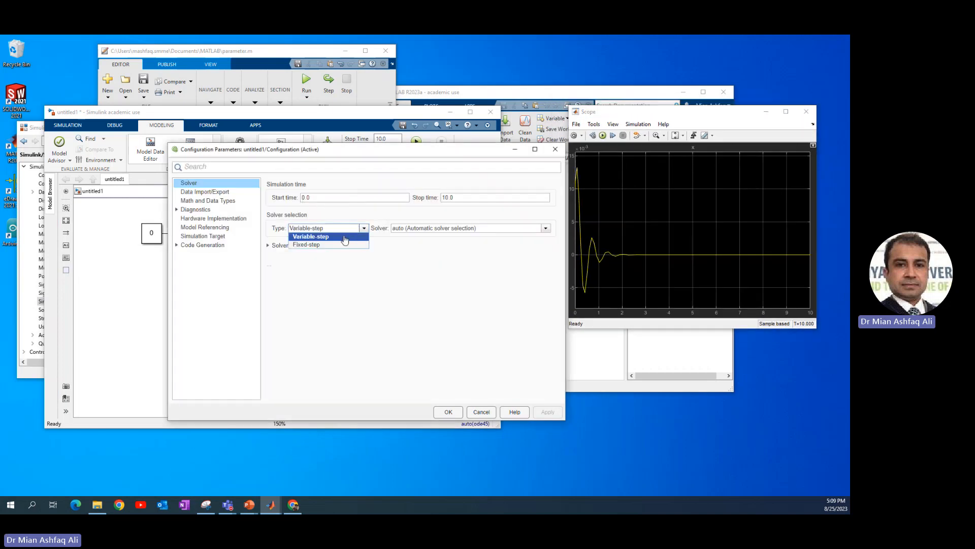
pyautogui.click(342, 245)
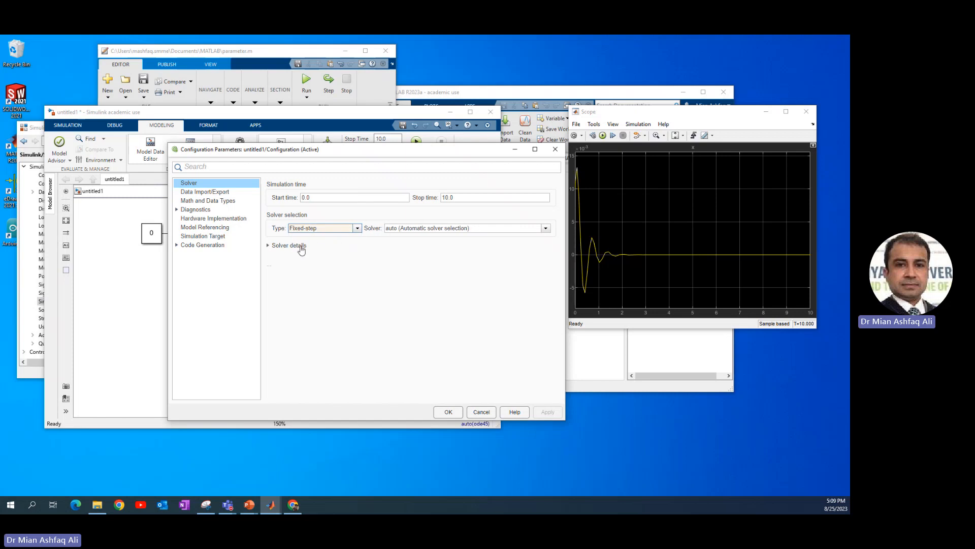
pyautogui.press('Up')
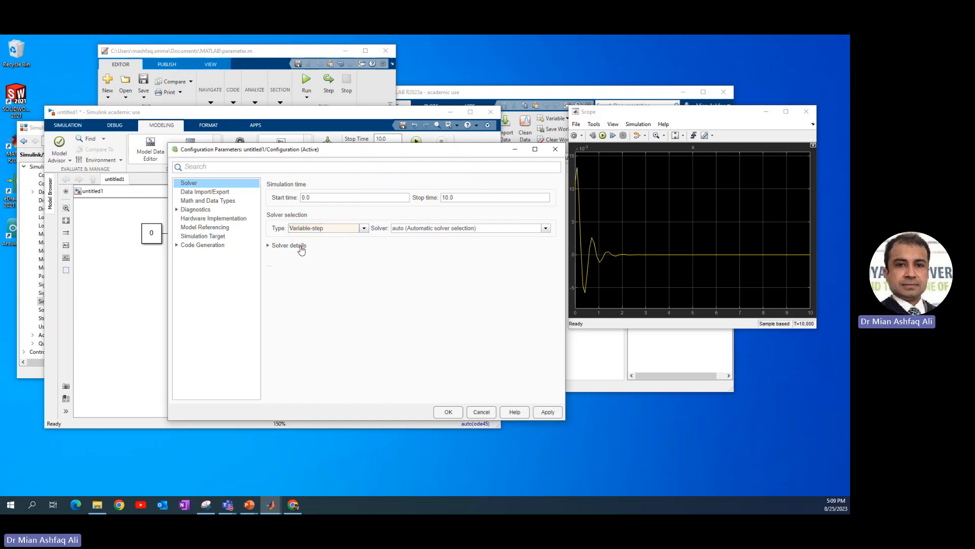
pyautogui.press('Down')
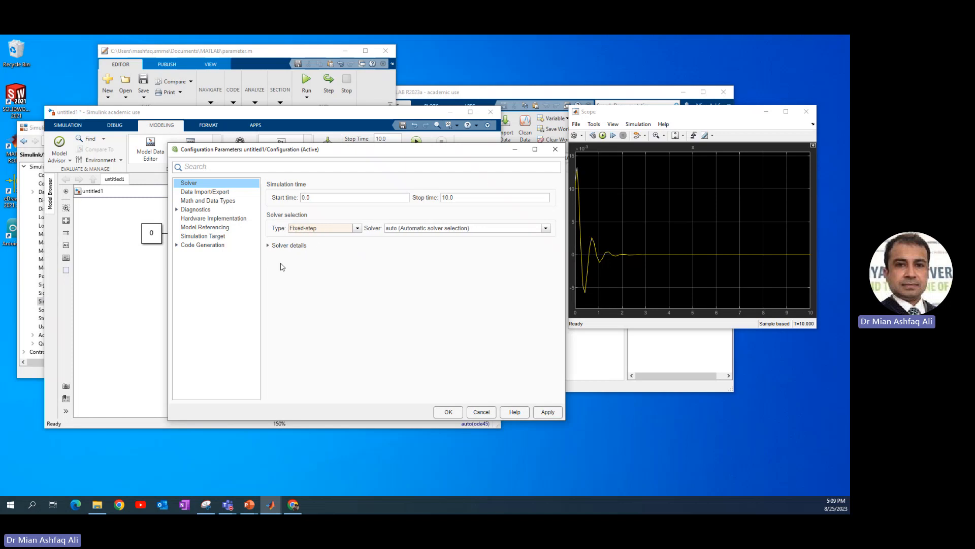
# Set the solver's fixed-step size to 0.01, confirm the configuration and rerun the simulation.
pyautogui.click(292, 246)
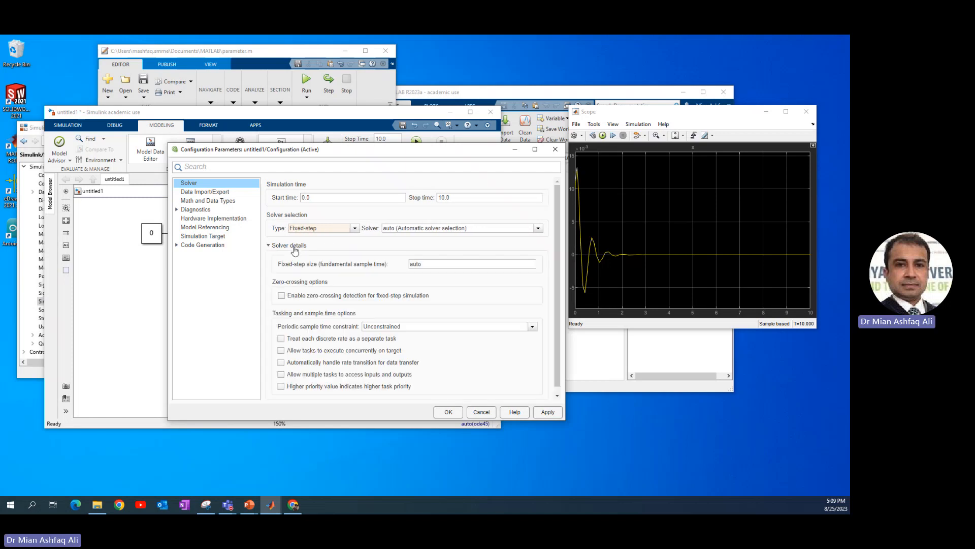
pyautogui.doubleClick(436, 263)
pyautogui.write('0.01')
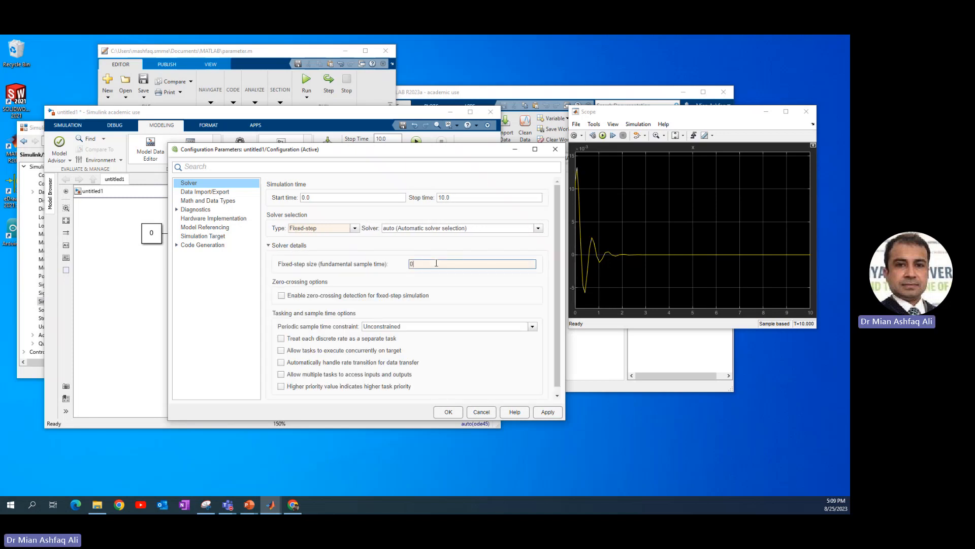
pyautogui.doubleClick(435, 263)
pyautogui.click(448, 412)
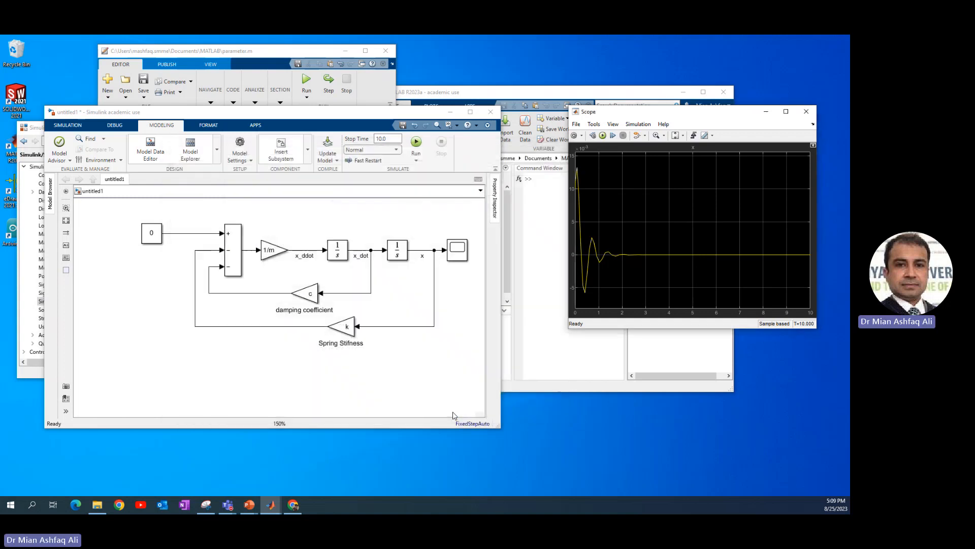
pyautogui.click(417, 144)
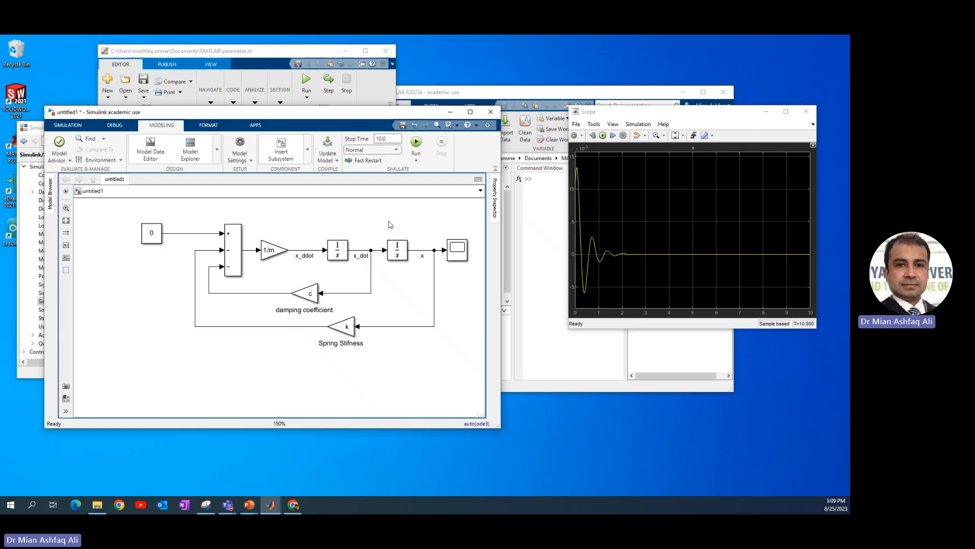
# Make room around the Scope block and add a To Workspace block above it, branched from the x signal.
pyautogui.moveTo(498, 429); pyautogui.dragTo(550, 419)
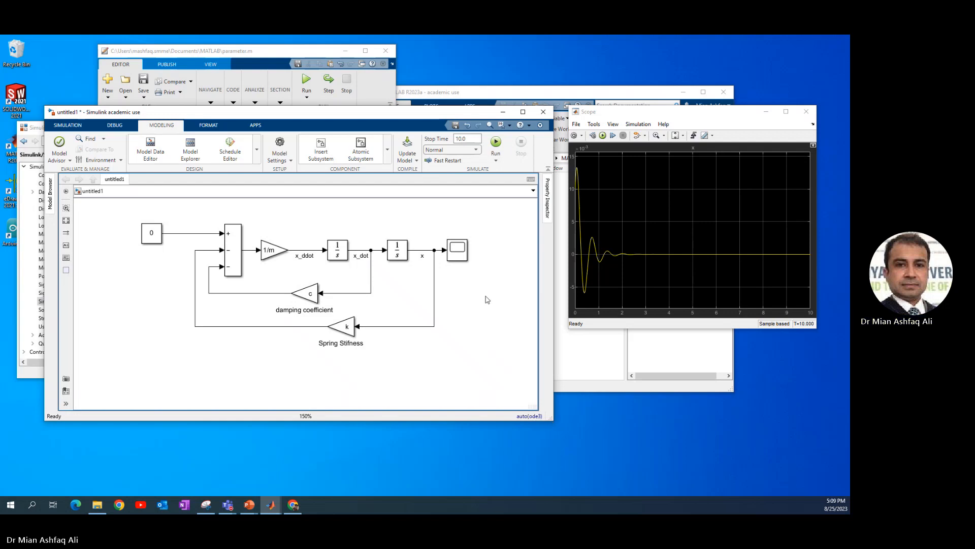
pyautogui.moveTo(460, 255); pyautogui.dragTo(487, 254)
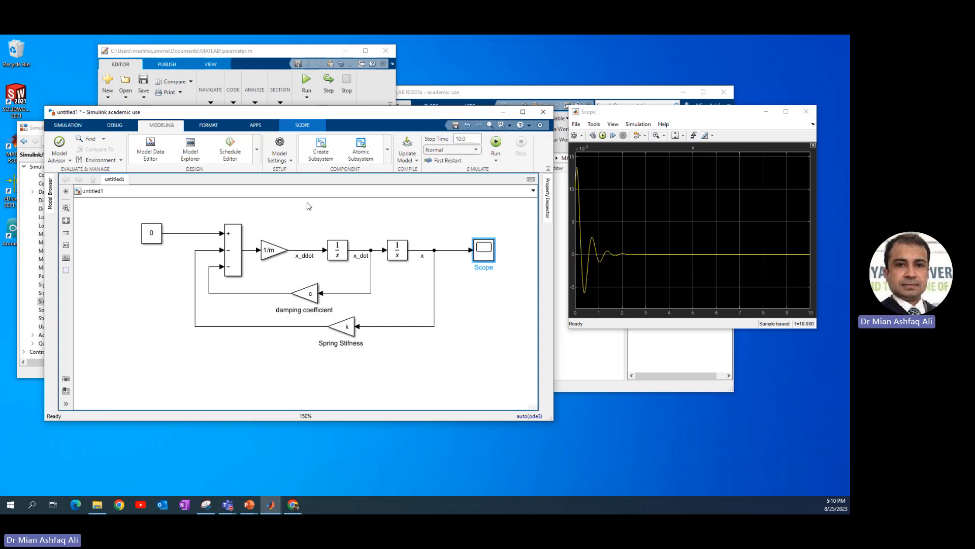
pyautogui.click(37, 131)
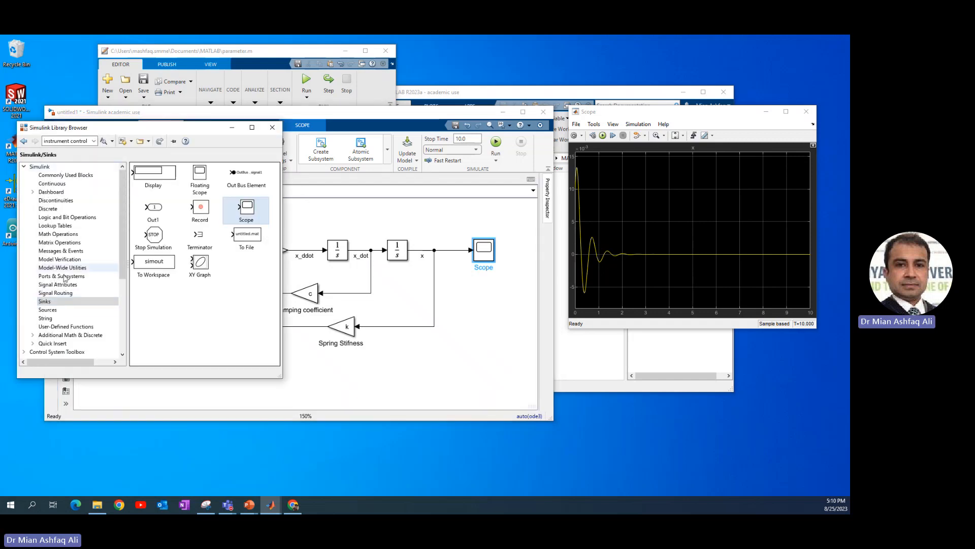
pyautogui.click(152, 265)
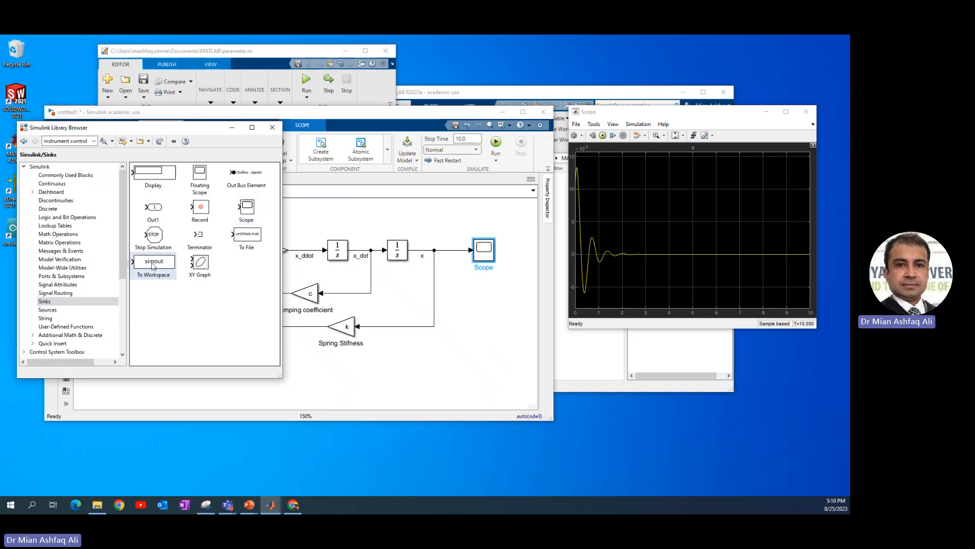
pyautogui.moveTo(153, 265); pyautogui.dragTo(434, 249)
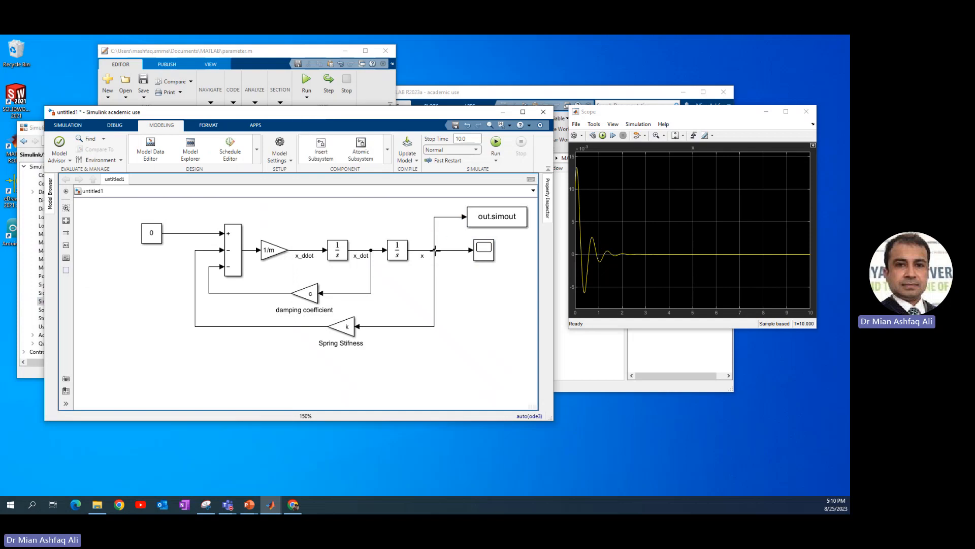
# Name the To Workspace block's variable position and set its save format to Array.
pyautogui.doubleClick(487, 222)
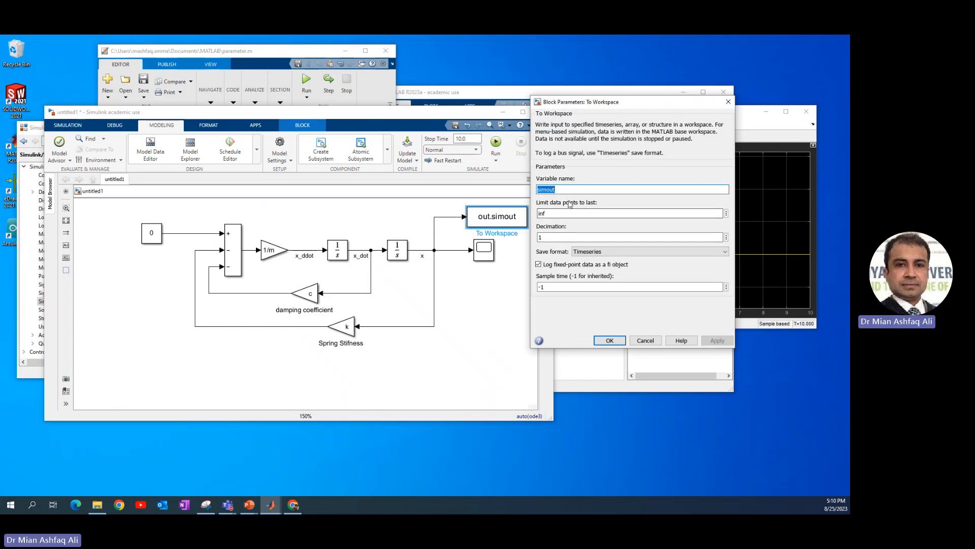
pyautogui.write('position')
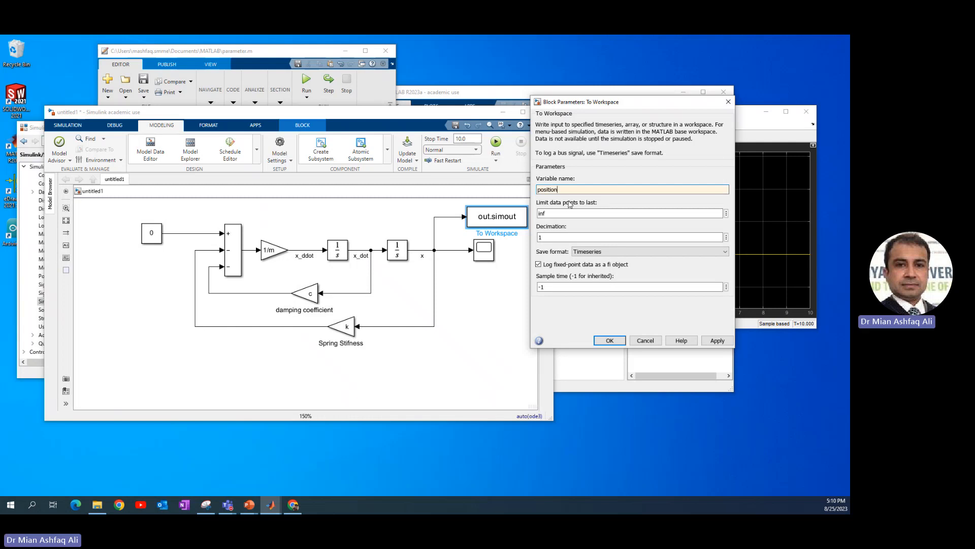
pyautogui.click(588, 253)
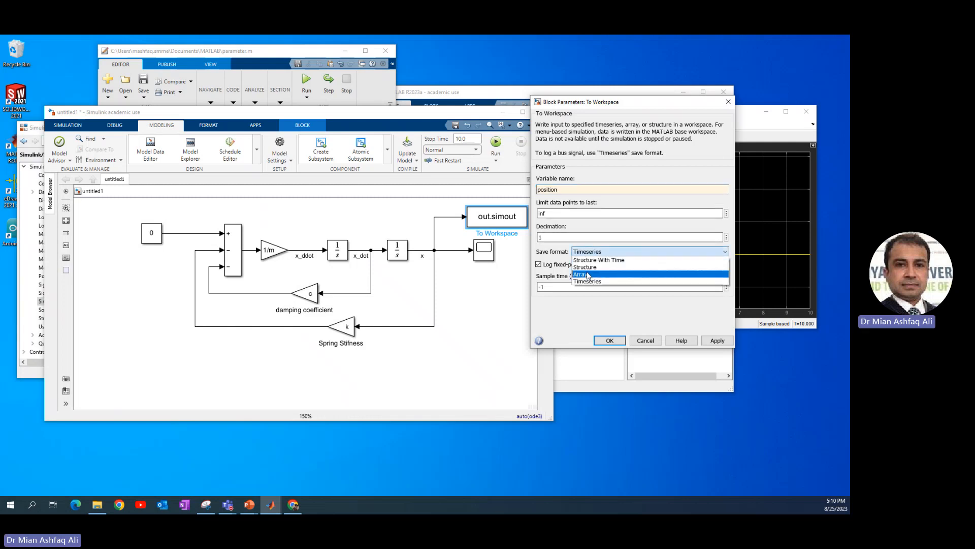
pyautogui.click(582, 274)
pyautogui.click(611, 333)
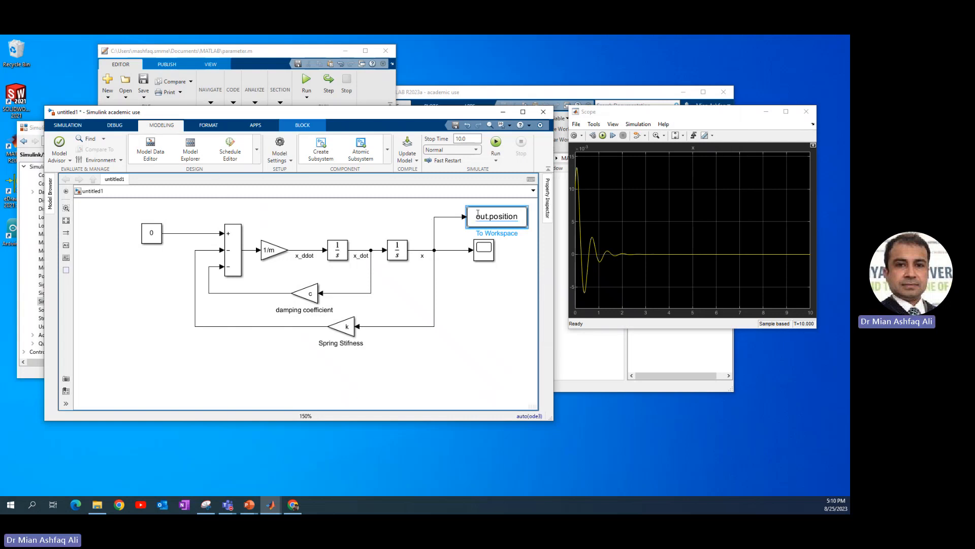
# Turn off Single simulation output in the model's data import/export configuration.
pyautogui.click(290, 147)
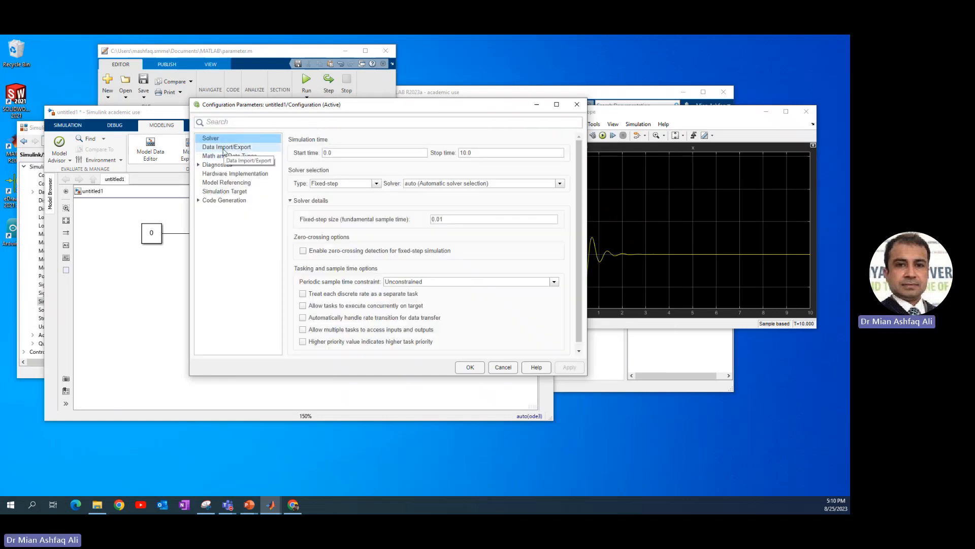
pyautogui.click(224, 148)
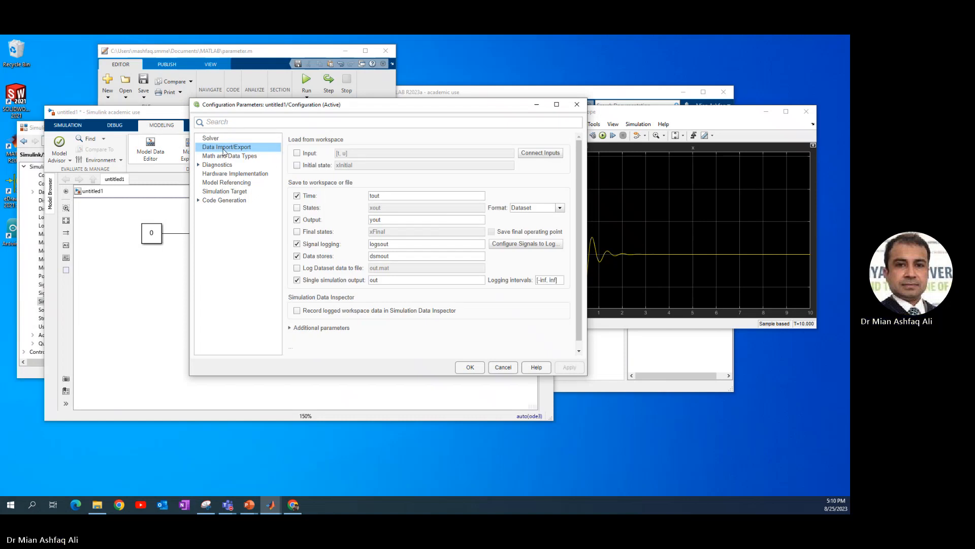
pyautogui.click(297, 281)
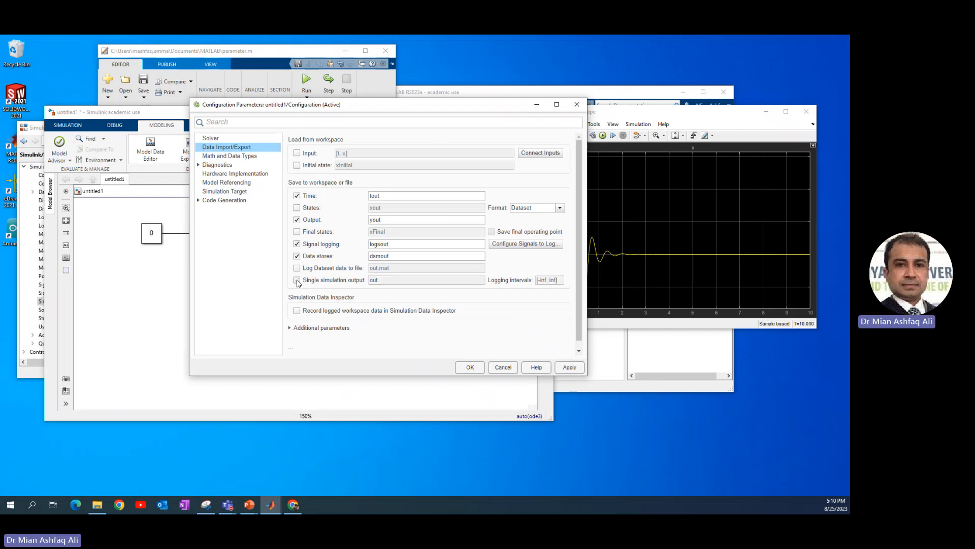
pyautogui.click(470, 367)
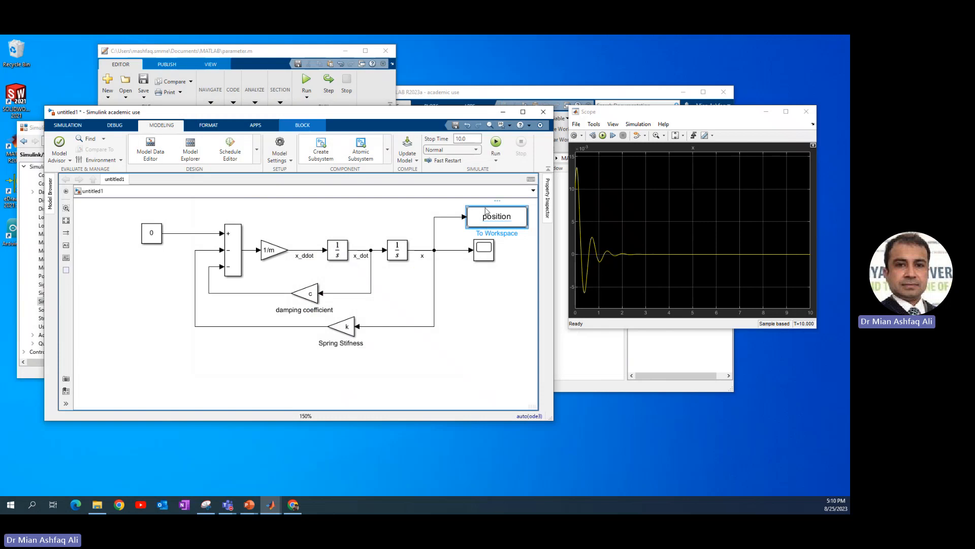
# Copy the position To Workspace block, connect the copy to the x_dot signal and name its variable velocity.
pyautogui.moveTo(486, 211); pyautogui.dragTo(371, 250)
pyautogui.doubleClick(401, 213)
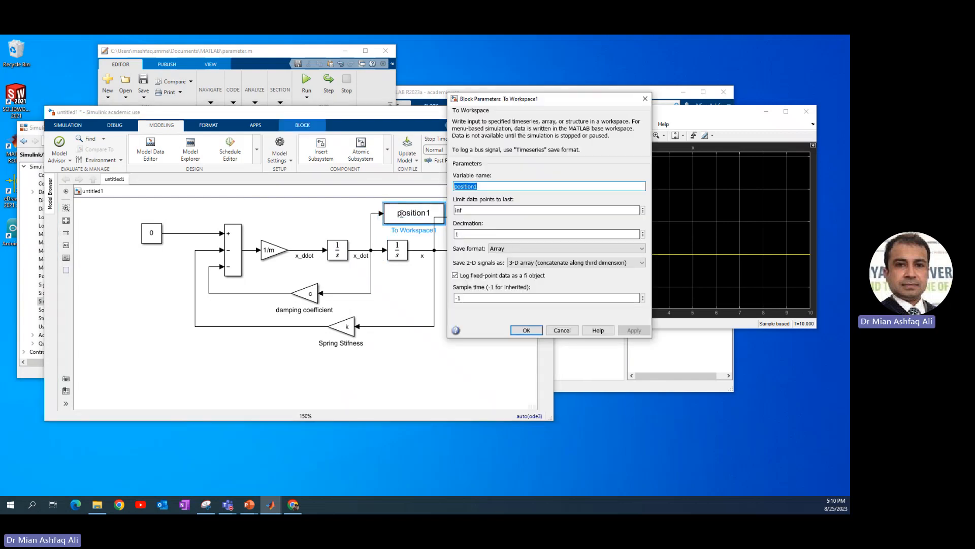
pyautogui.write('velocity')
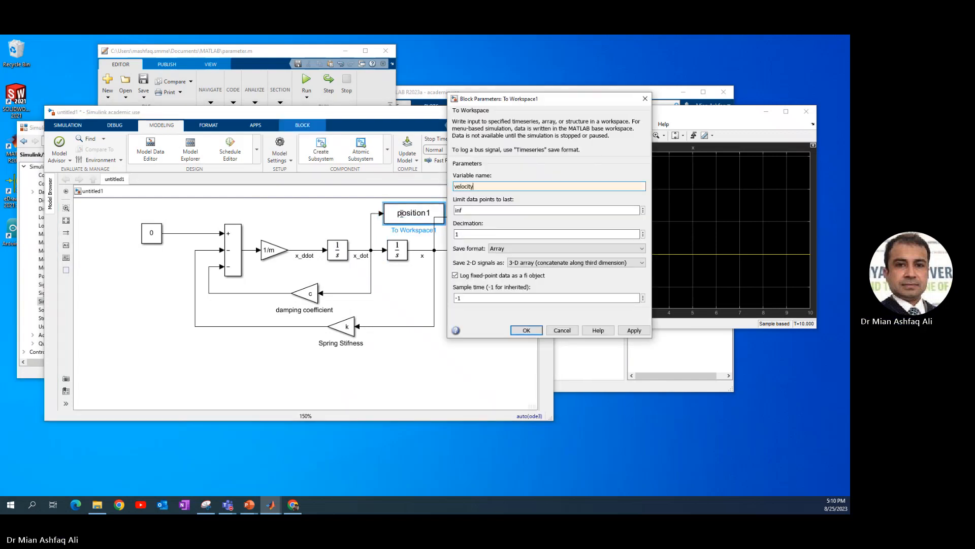
pyautogui.press('Return')
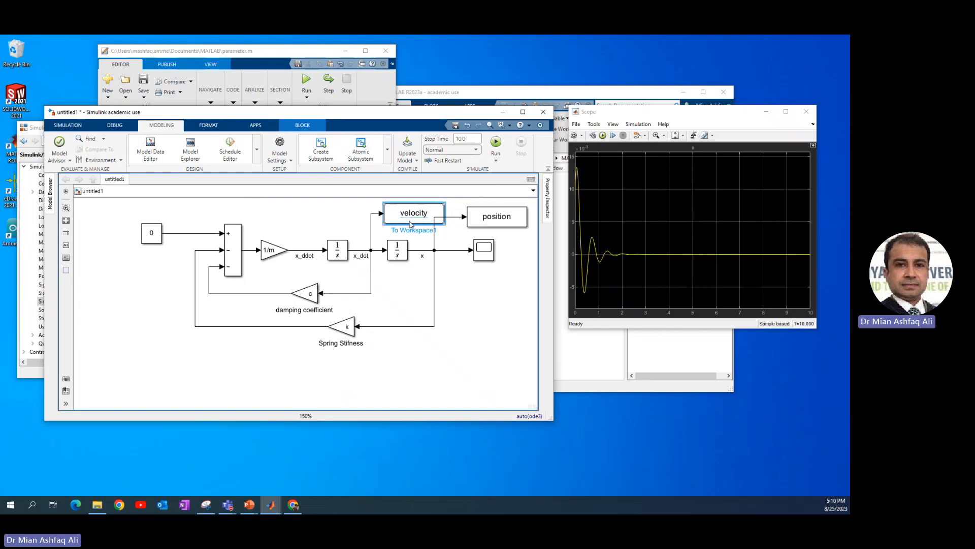
# Copy the velocity block to the empty area below the diagram, feed it from a Clock source and name its variable time.
pyautogui.moveTo(413, 224); pyautogui.dragTo(482, 374)
pyautogui.moveTo(121, 113); pyautogui.dragTo(215, 98)
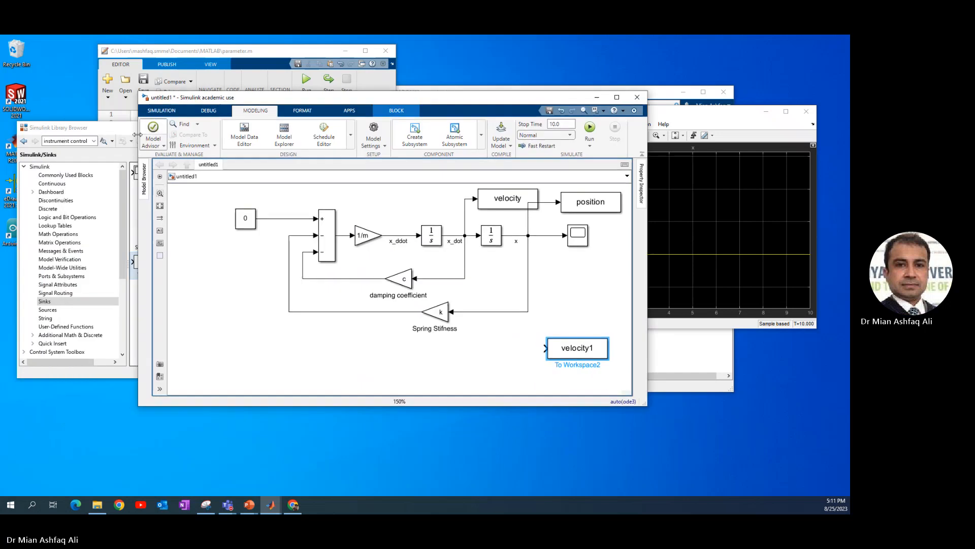
pyautogui.click(47, 309)
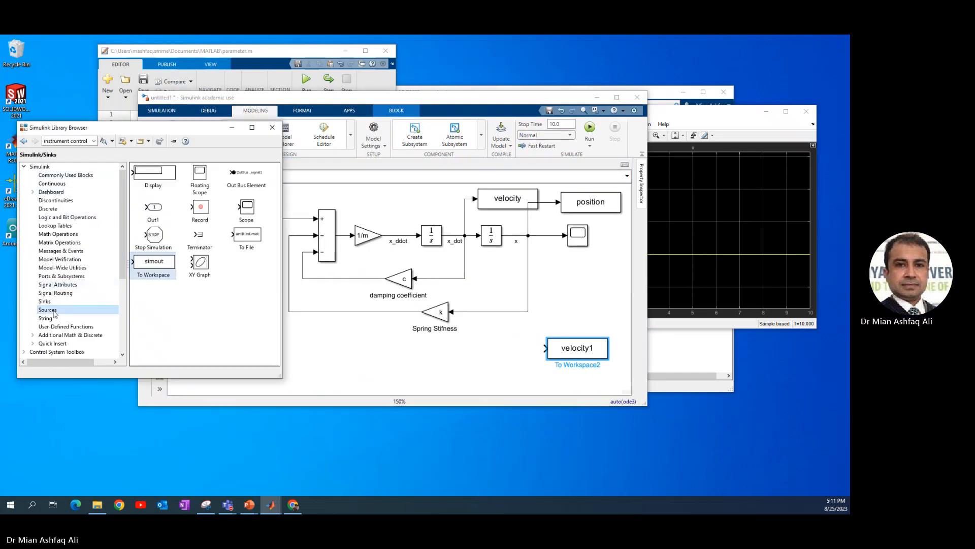
pyautogui.moveTo(158, 206); pyautogui.dragTo(545, 350)
pyautogui.doubleClick(565, 348)
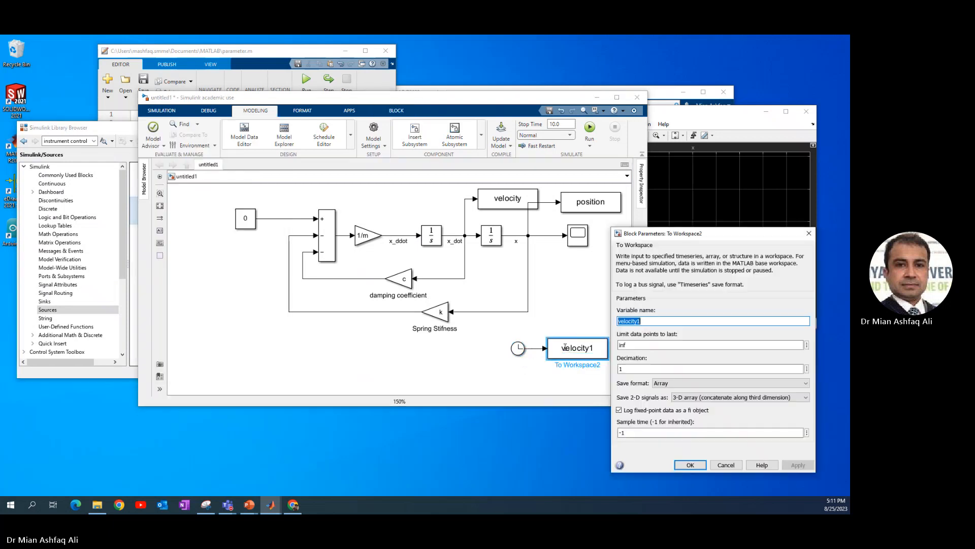
pyautogui.write('time')
pyautogui.press('Return')
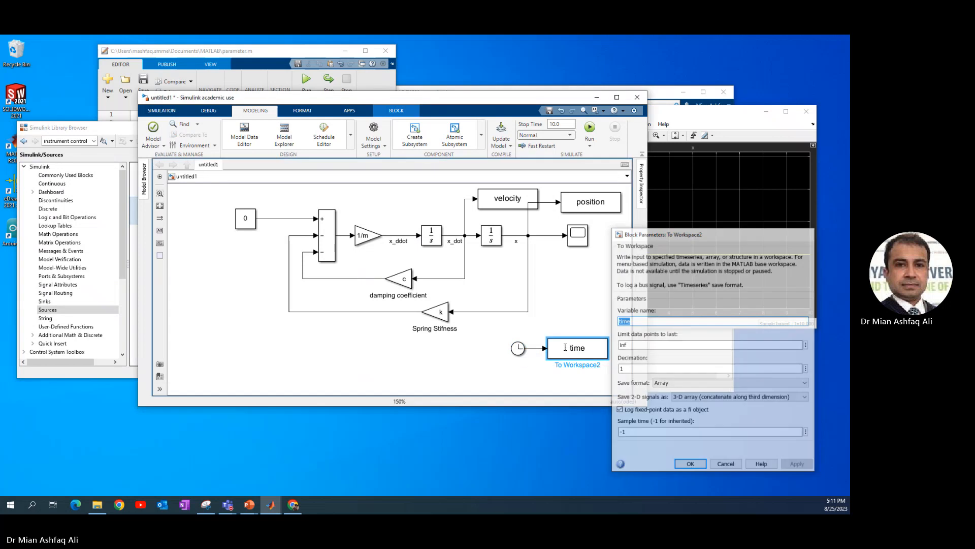
# Run the Simulink simulation and start a new %% section below the parameters in the parameter.m script.
pyautogui.click(590, 128)
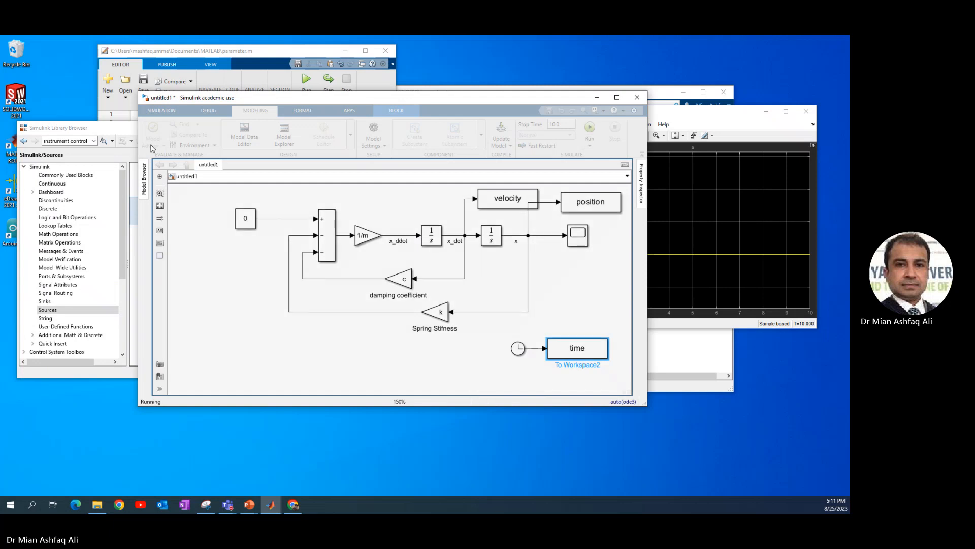
pyautogui.click(139, 56)
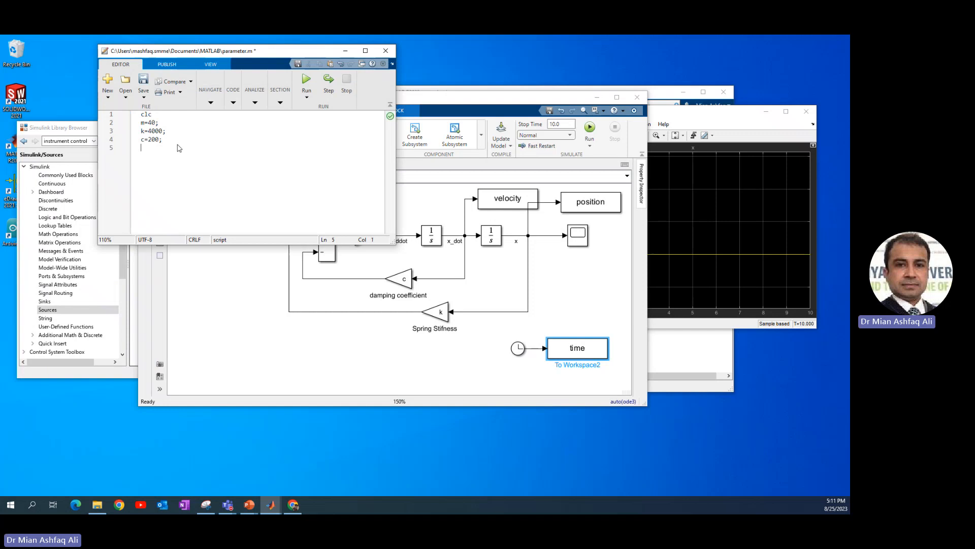
pyautogui.press('Return')
pyautogui.write('%%')
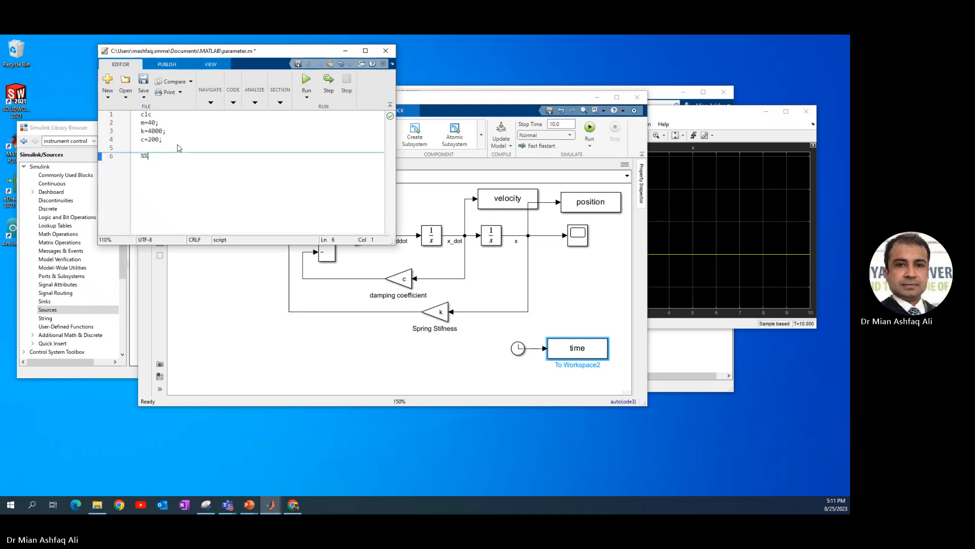
pyautogui.press('Return')
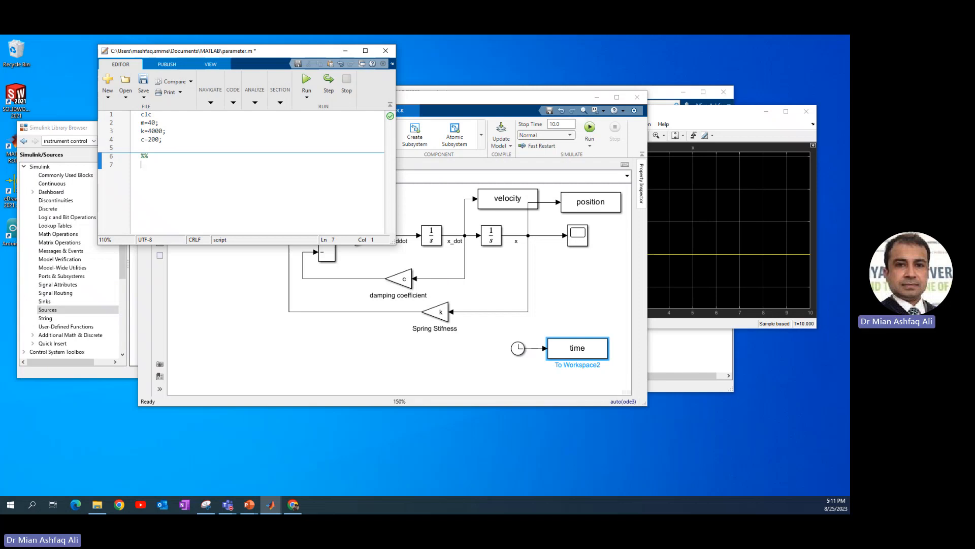
# Paste code into the new section plotting position in figure(1) and velocity in figure(2) against time, with 'b', LineWidth 1, grid on and hold on.
pyautogui.hotkey('alt', 'Tab')
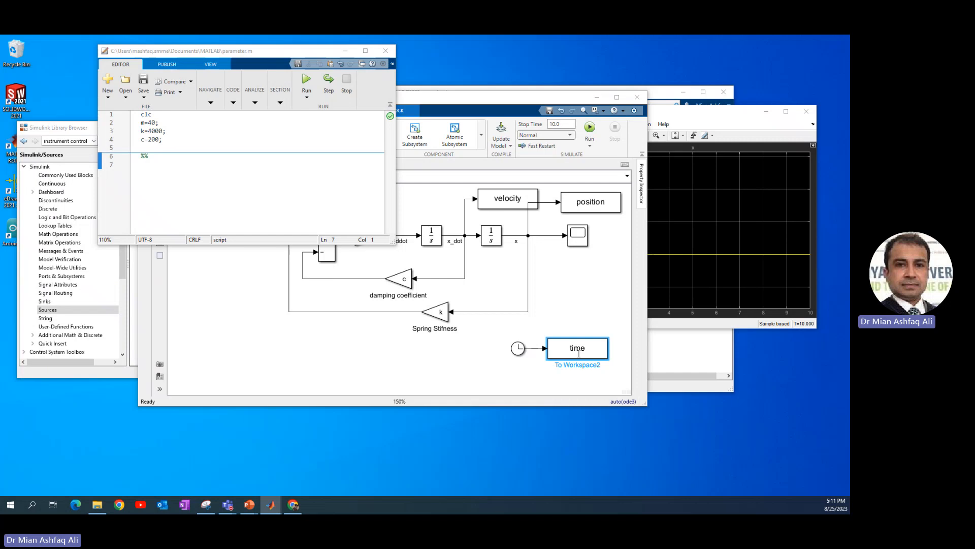
pyautogui.click(154, 202)
pyautogui.write("figure(1) plot(time,position,'b','LineWidth',1) grid on hold on figure(2) plot(time,velocity,'b','LineWidth',1) grid on hold on")
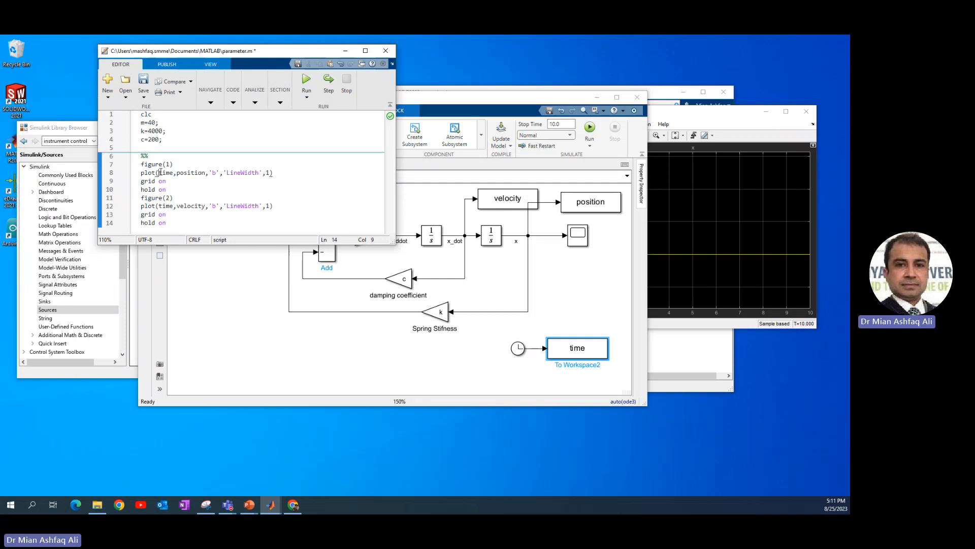
pyautogui.moveTo(159, 173); pyautogui.dragTo(205, 172)
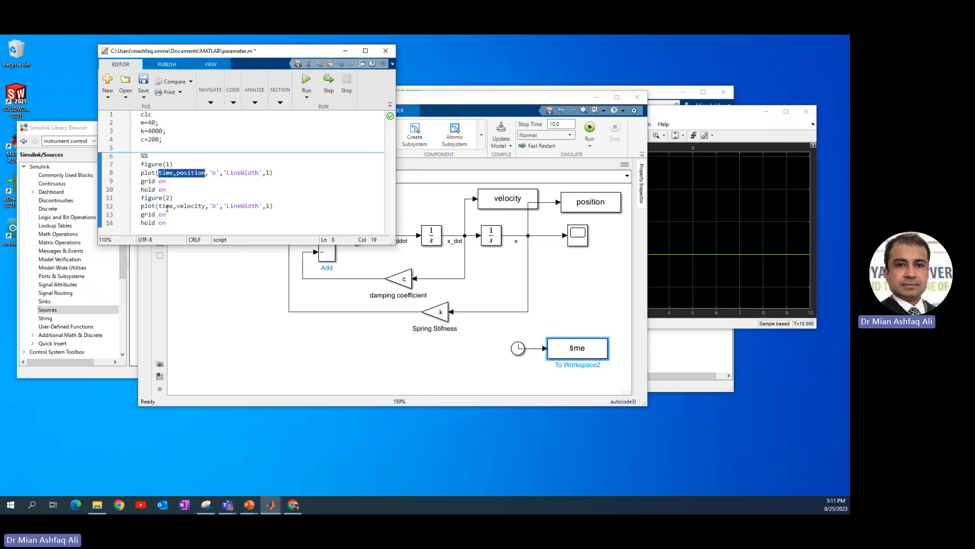
pyautogui.moveTo(159, 206); pyautogui.dragTo(206, 206)
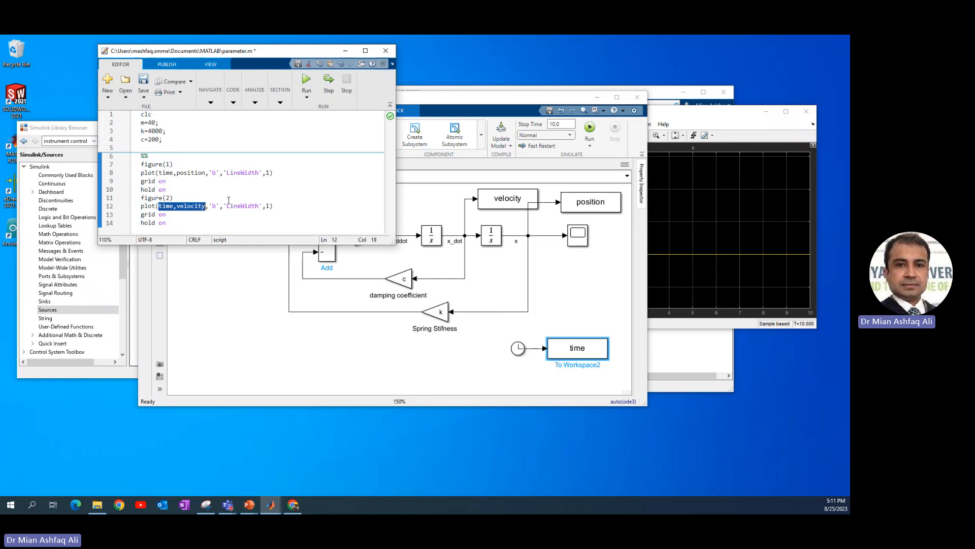
pyautogui.click(324, 177)
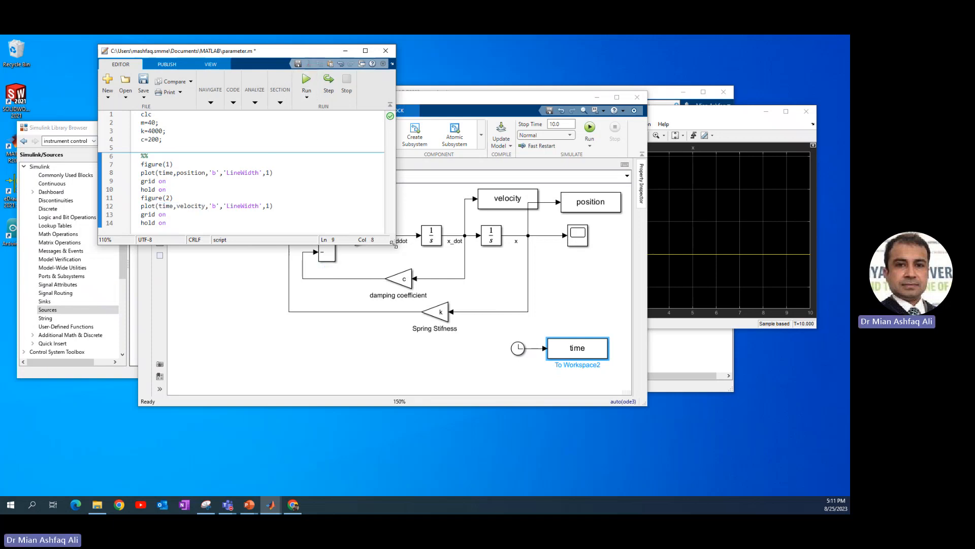
# Enlarge the script editor, run the plotting section and place the position and velocity figures side by side.
pyautogui.moveTo(395, 244); pyautogui.dragTo(501, 296)
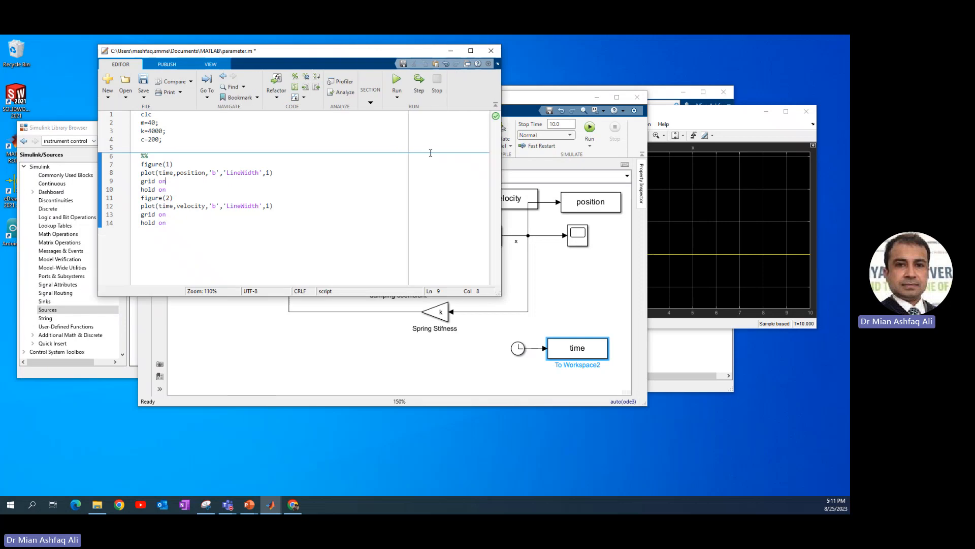
pyautogui.click(373, 105)
pyautogui.click(376, 129)
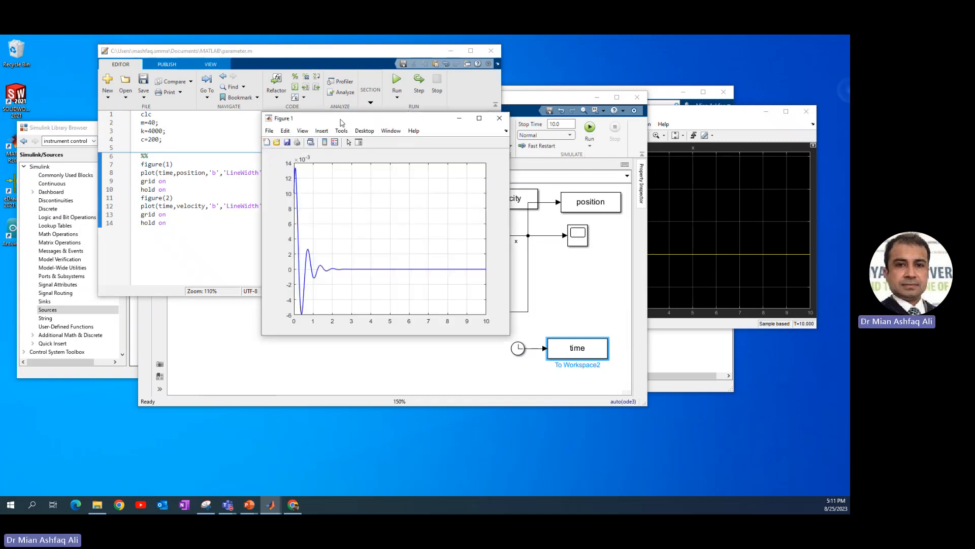
pyautogui.moveTo(354, 99); pyautogui.dragTo(497, 98)
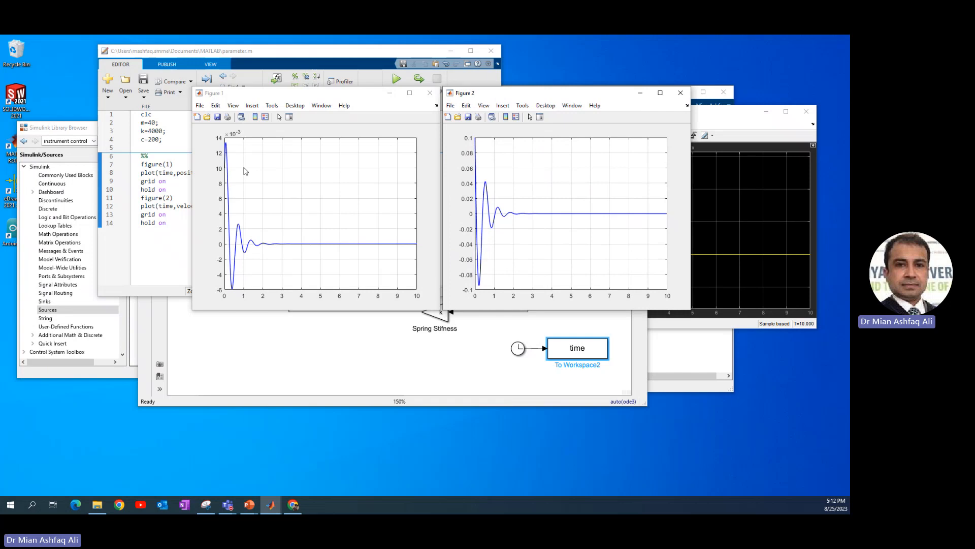
pyautogui.moveTo(245, 171)
# Paste comments below the c line giving Cc=800 for critical damping and the underdamped and overdamped conditions, preceded by a blank line.
pyautogui.click(157, 131)
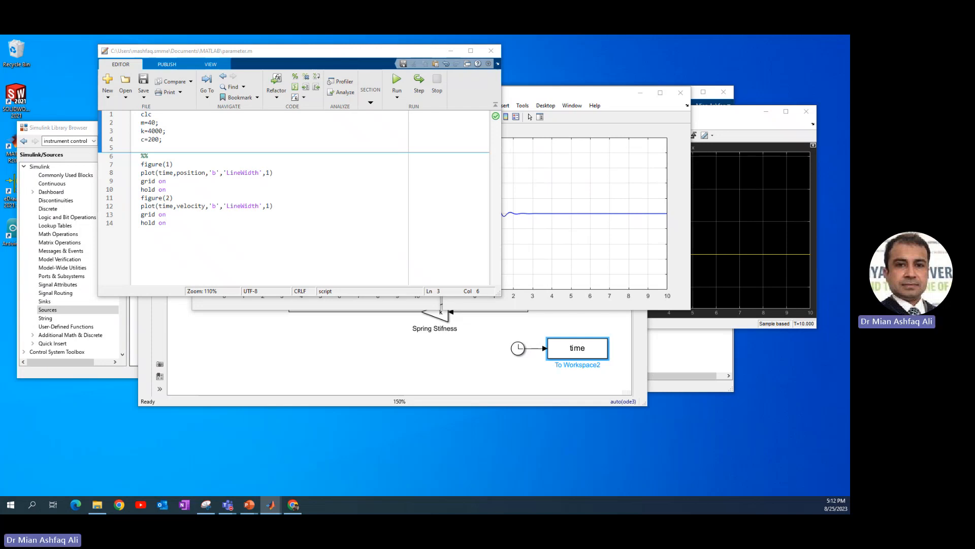
pyautogui.click(175, 148)
pyautogui.write('% Cc=800 for critical damping  [Cc=2.m.wn] % C<Cc : Underdamped System % C>Cc : Overdamped System')
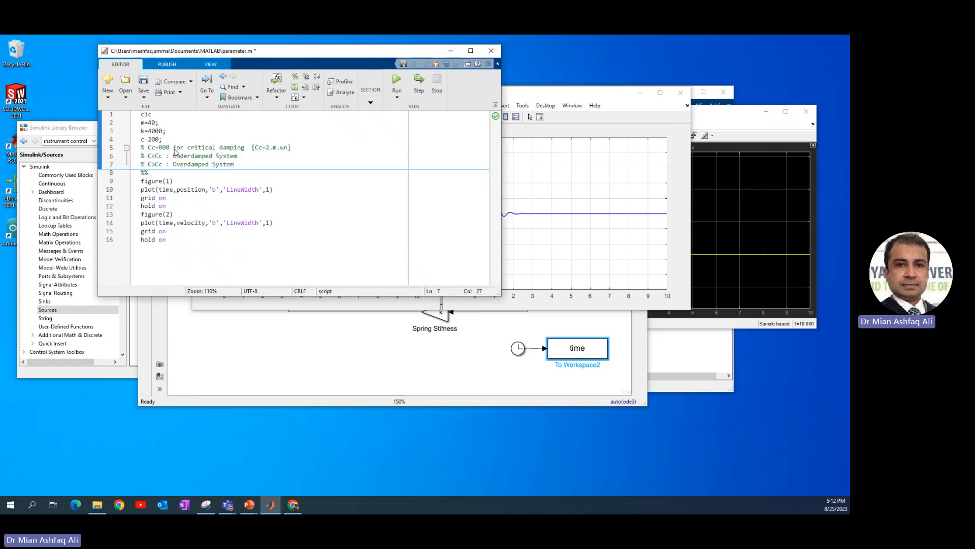
pyautogui.click(176, 142)
pyautogui.press('Return')
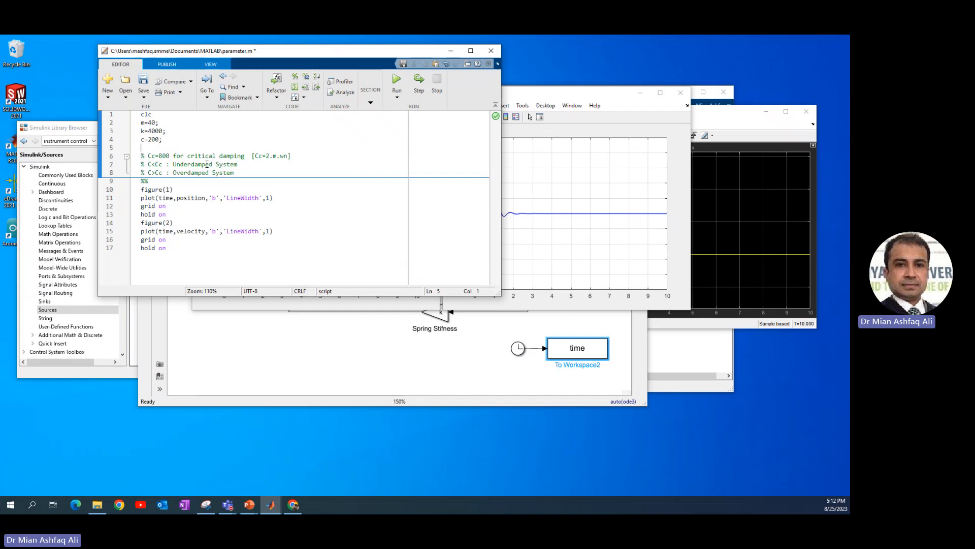
# Set the first integrator's initial condition to 0 and check the second integrator's initial condition, keeping it as it is.
pyautogui.click(404, 346)
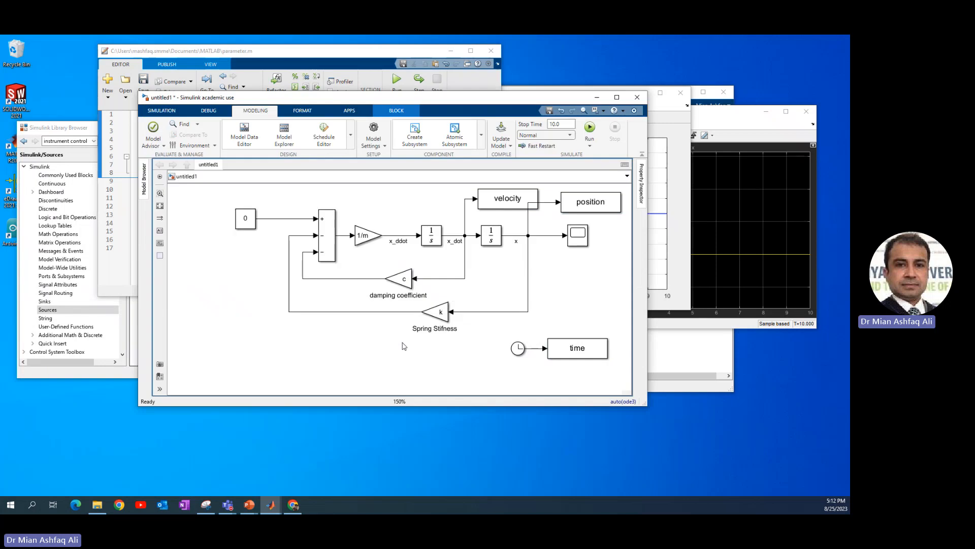
pyautogui.doubleClick(436, 237)
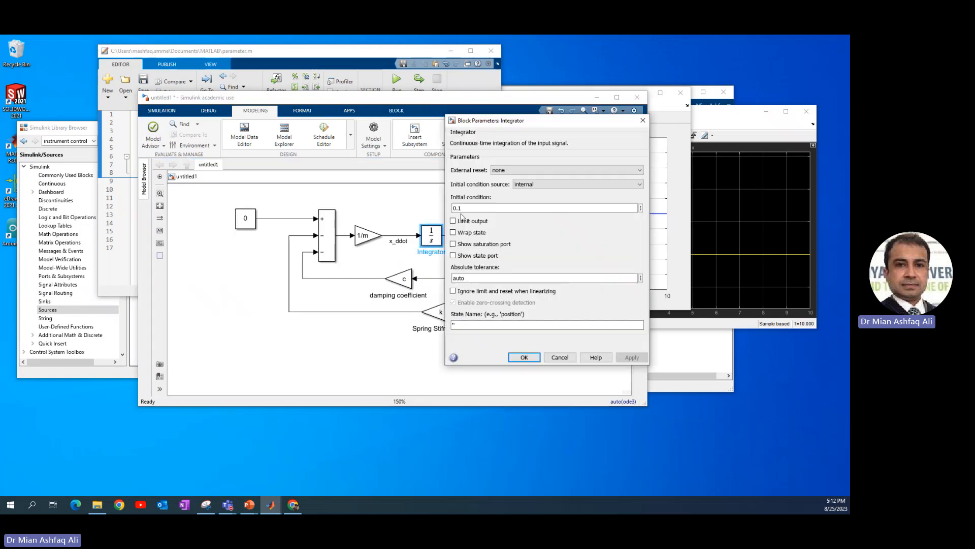
pyautogui.doubleClick(463, 209)
pyautogui.write('0')
pyautogui.press('Return')
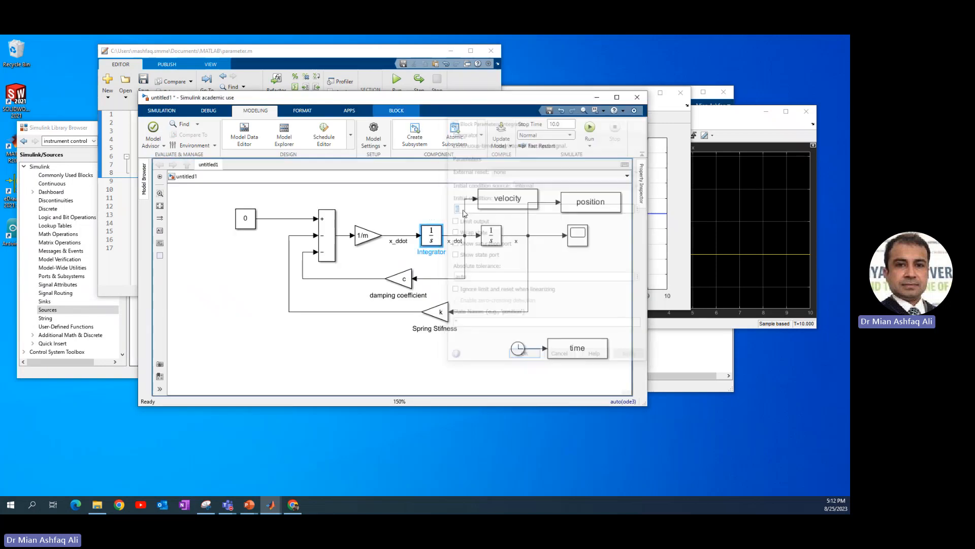
pyautogui.doubleClick(490, 236)
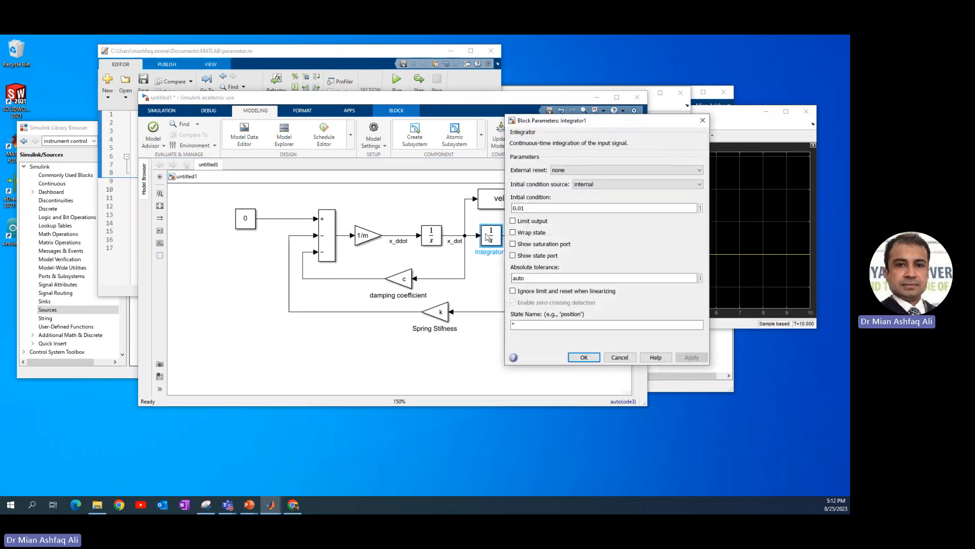
pyautogui.press('Return')
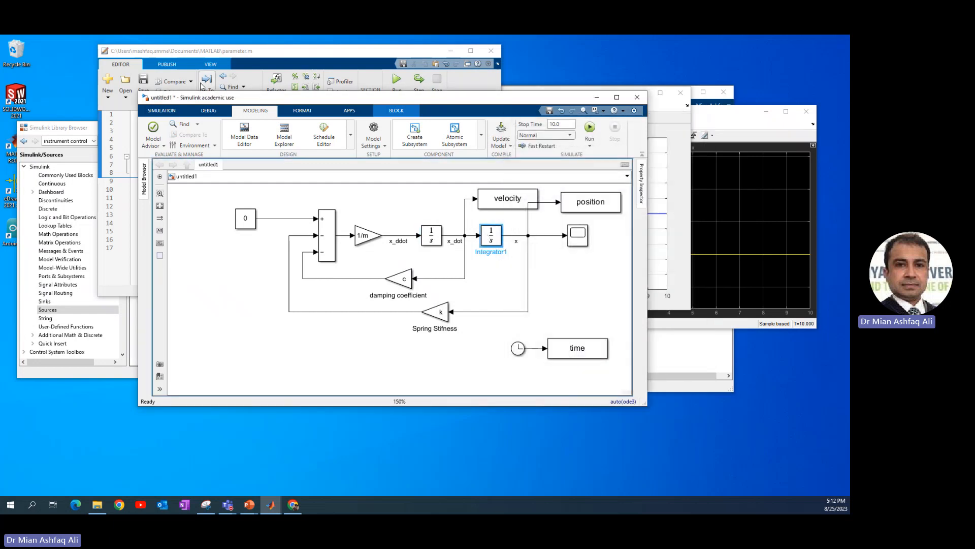
# Set the damping coefficient c to 600 in the parameter script and run the script.
pyautogui.click(228, 47)
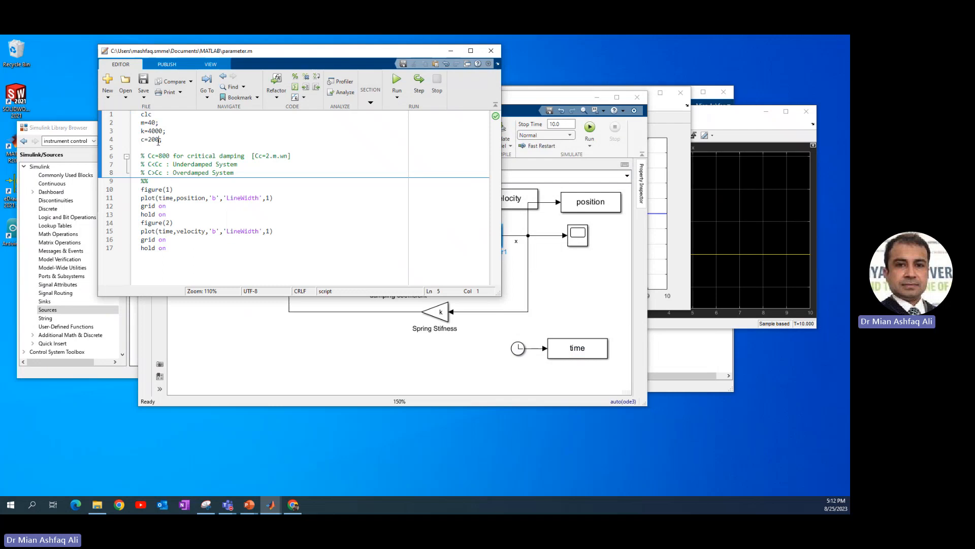
pyautogui.moveTo(159, 140); pyautogui.dragTo(149, 140)
pyautogui.write('0')
pyautogui.write('00')
pyautogui.click(397, 80)
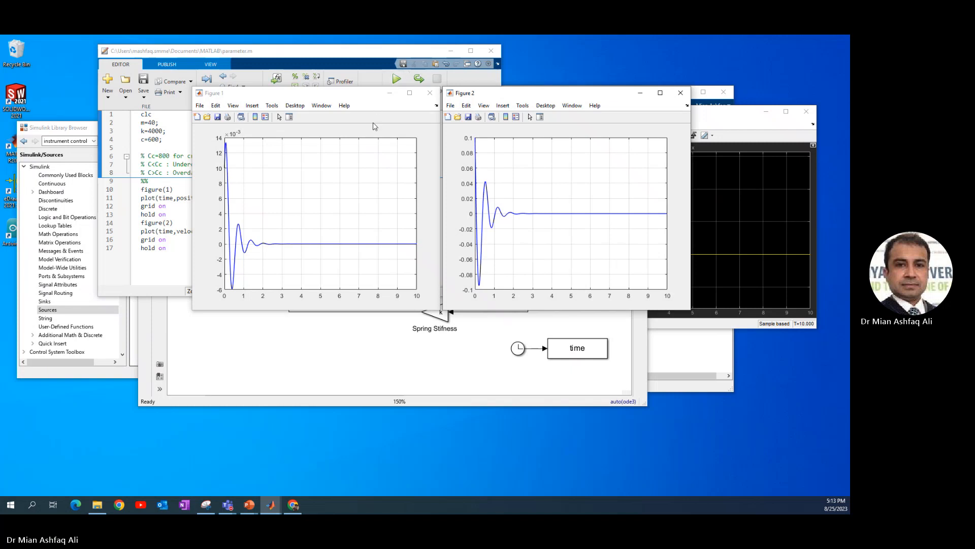
# Close both old figures, run the whole script again and arrange the new position and velocity figures side by side.
pyautogui.click(681, 93)
pyautogui.click(430, 93)
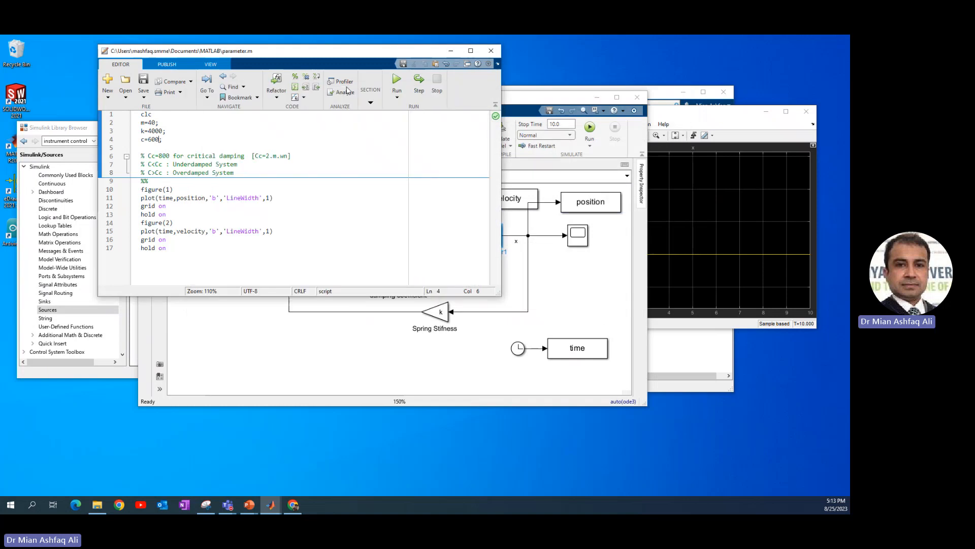
pyautogui.click(398, 80)
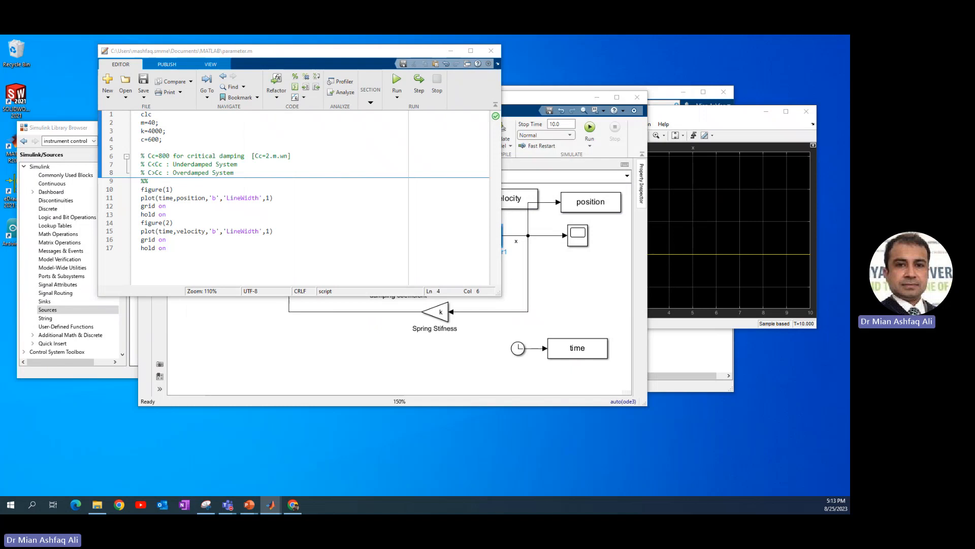
pyautogui.moveTo(849, 113); pyautogui.dragTo(613, 81)
pyautogui.moveTo(849, 113); pyautogui.dragTo(327, 83)
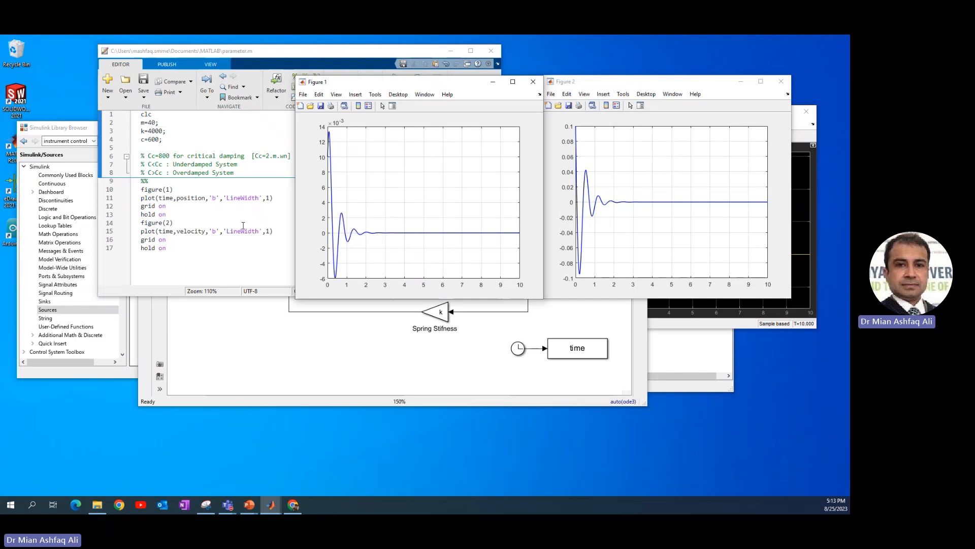
# Set the damping coefficient c to 900 in the script and run the parameter section.
pyautogui.click(160, 148)
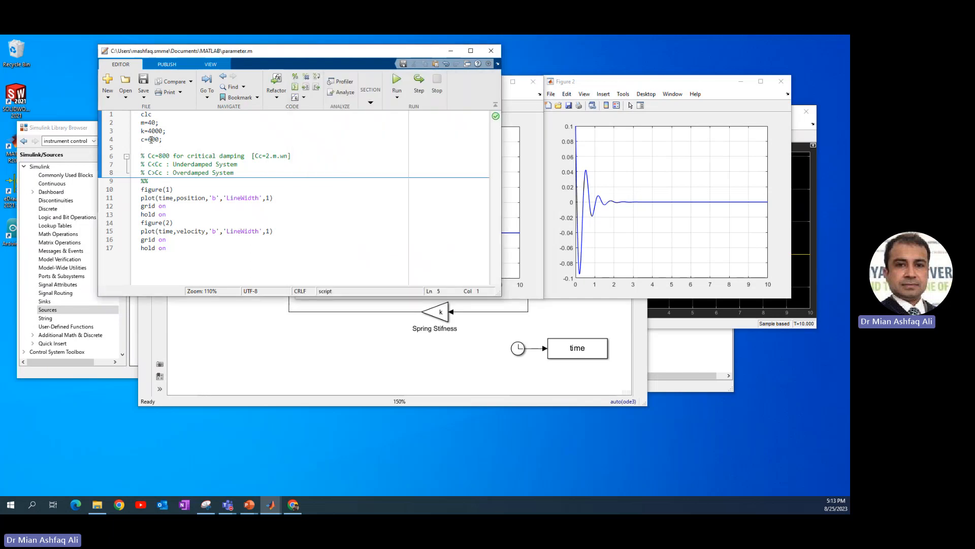
pyautogui.moveTo(151, 140); pyautogui.dragTo(149, 140)
pyautogui.write('9')
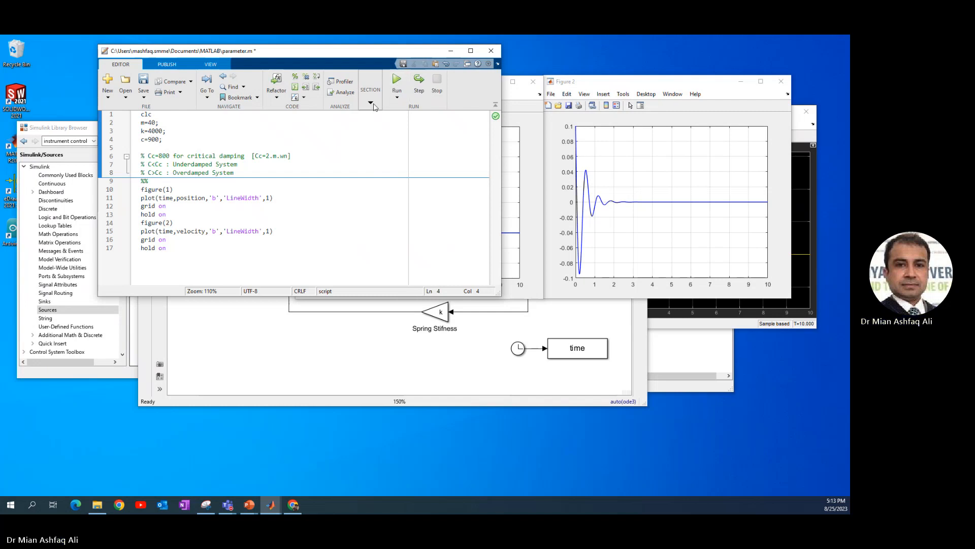
pyautogui.click(374, 104)
pyautogui.click(373, 121)
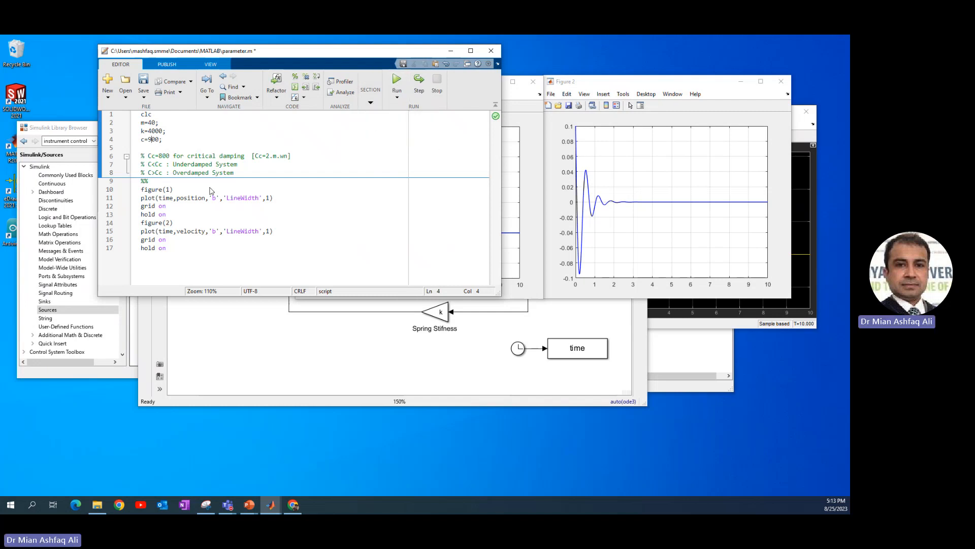
# Change the line colour of the position and velocity plots to 'r' and run the plotting section.
pyautogui.click(181, 209)
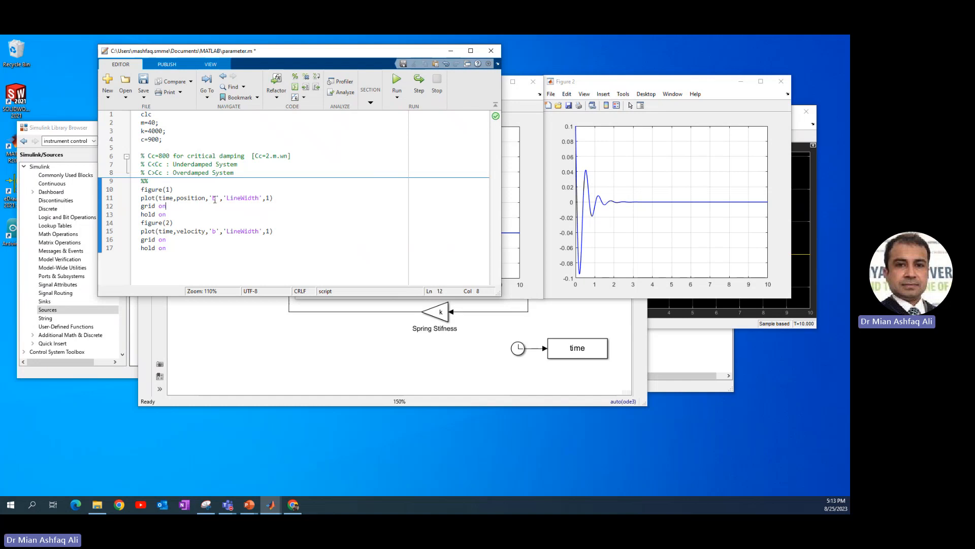
pyautogui.moveTo(214, 199); pyautogui.dragTo(212, 198)
pyautogui.write('r')
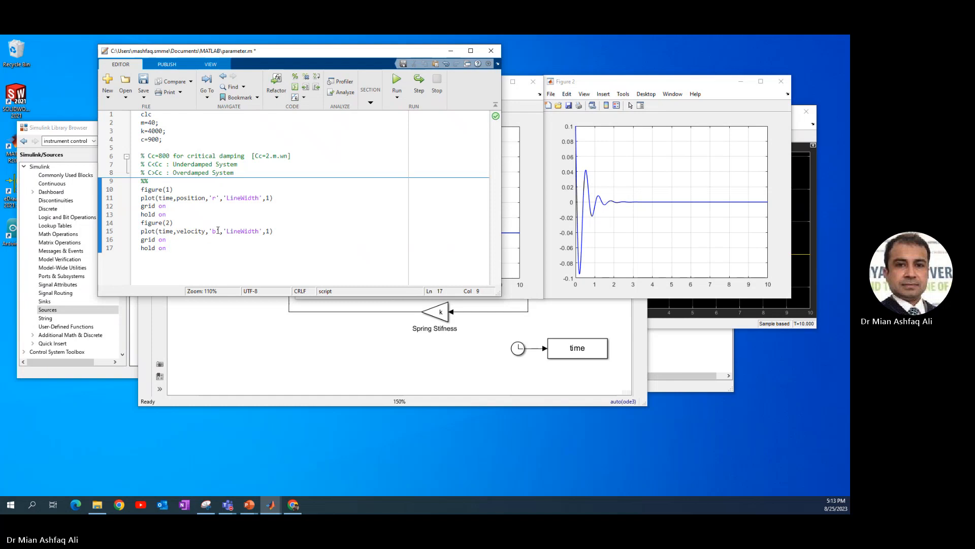
pyautogui.moveTo(217, 232); pyautogui.dragTo(213, 232)
pyautogui.write('r')
pyautogui.click(300, 199)
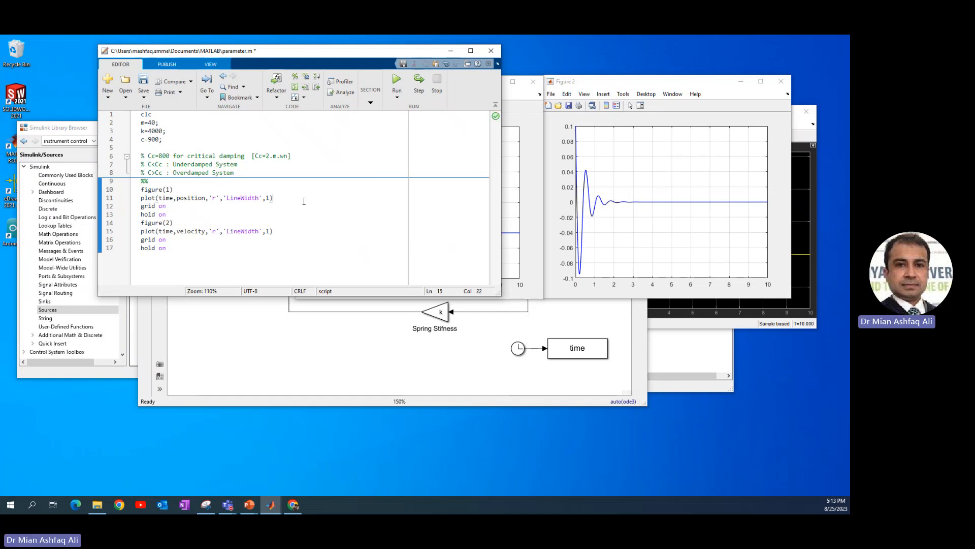
pyautogui.click(371, 102)
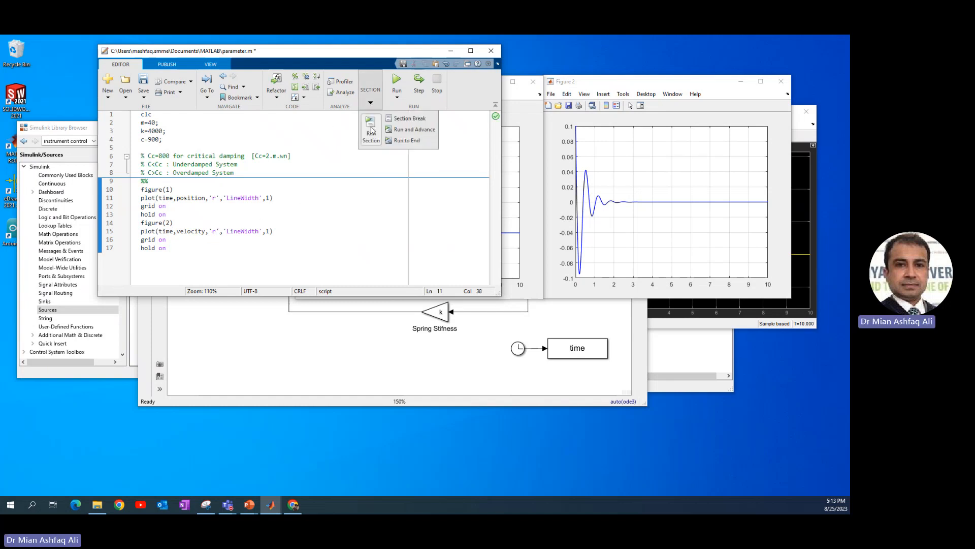
pyautogui.click(370, 127)
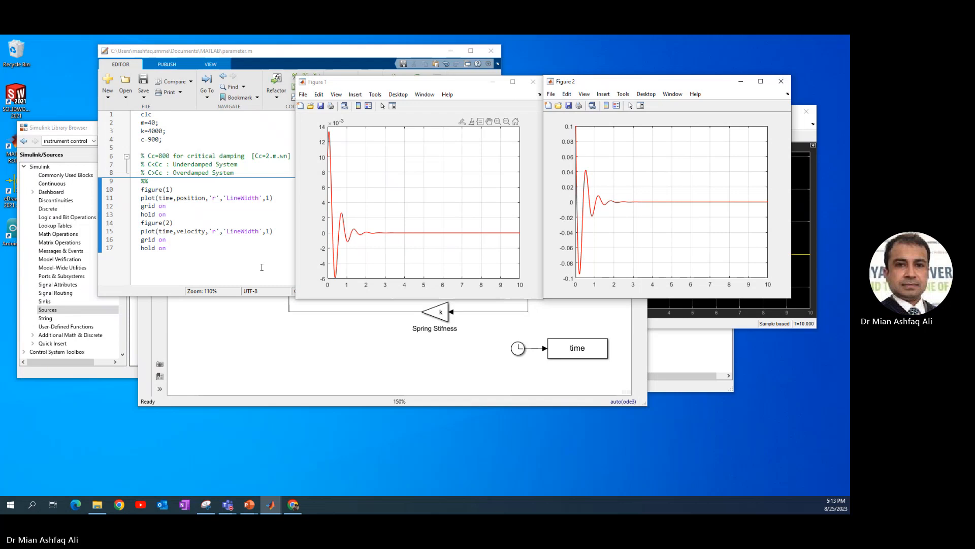
# Run the Simulink simulation again with the updated damping coefficient and return to the parameter script.
pyautogui.click(248, 152)
pyautogui.click(403, 343)
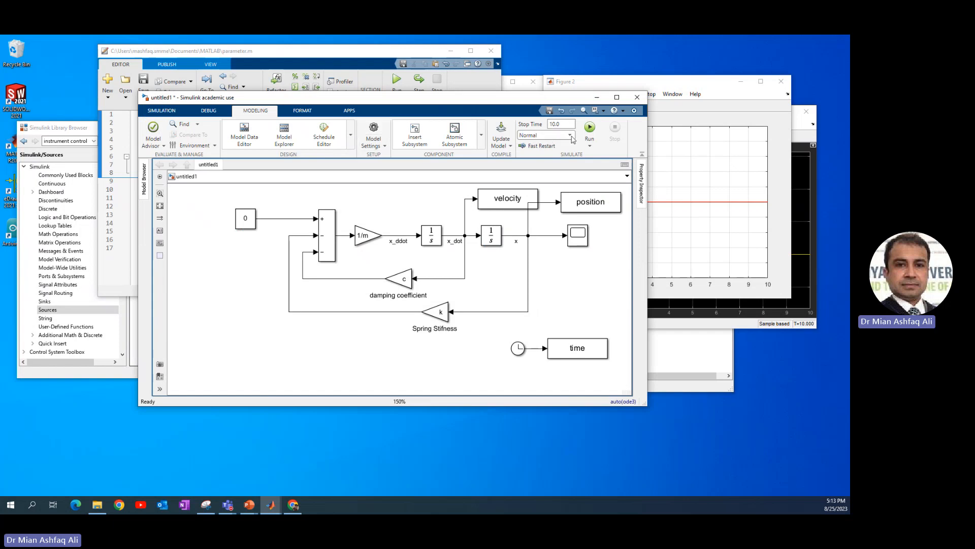
pyautogui.click(590, 128)
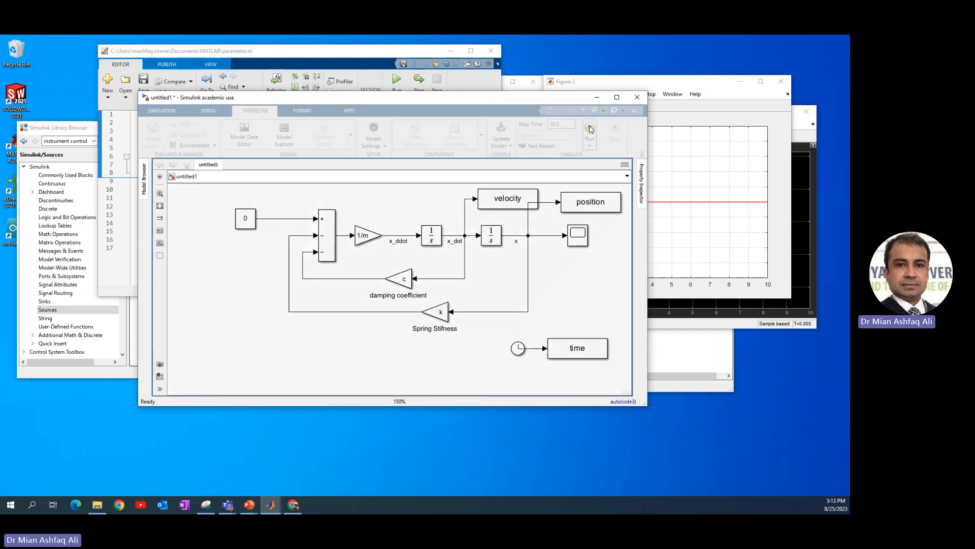
pyautogui.click(363, 52)
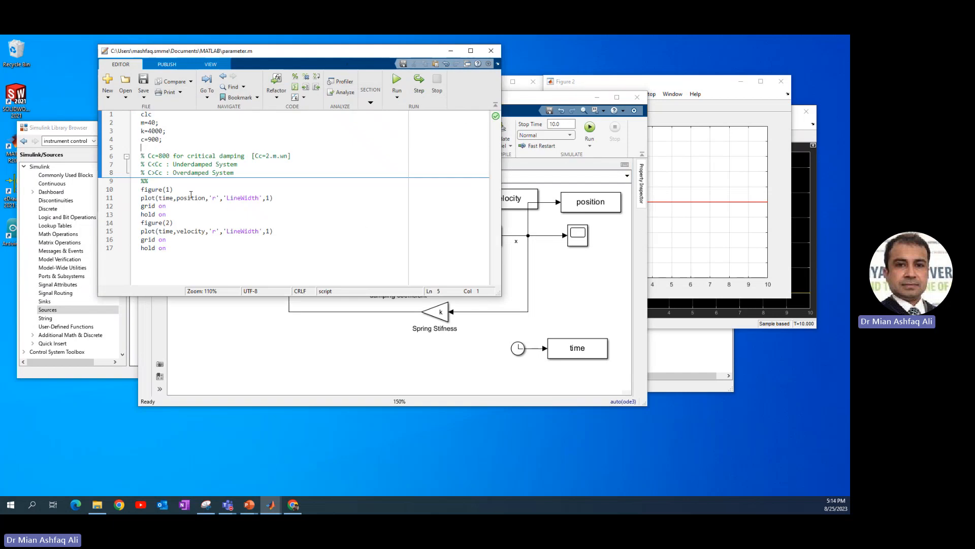
# Change the line colour of both the position and velocity plots to 'g' and run the plotting section.
pyautogui.doubleClick(214, 198)
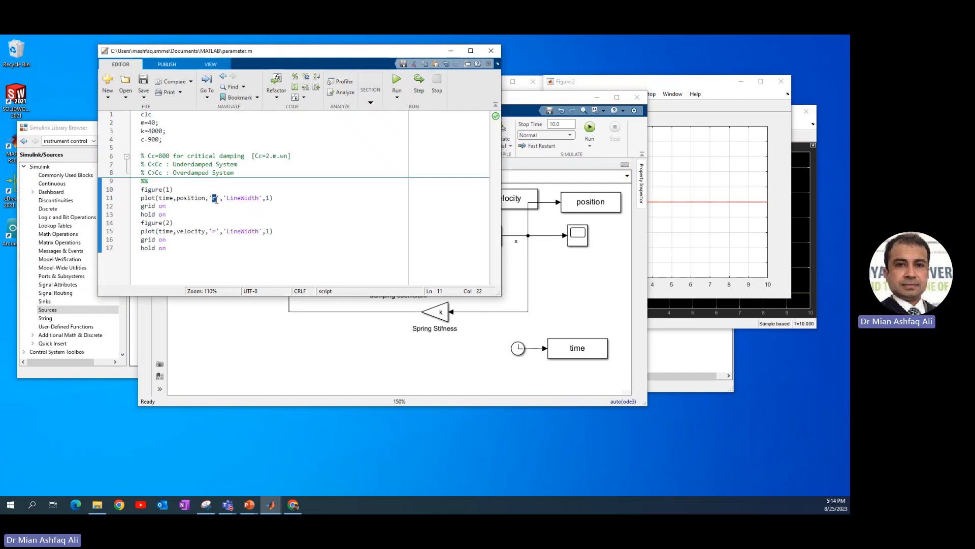
pyautogui.write('g')
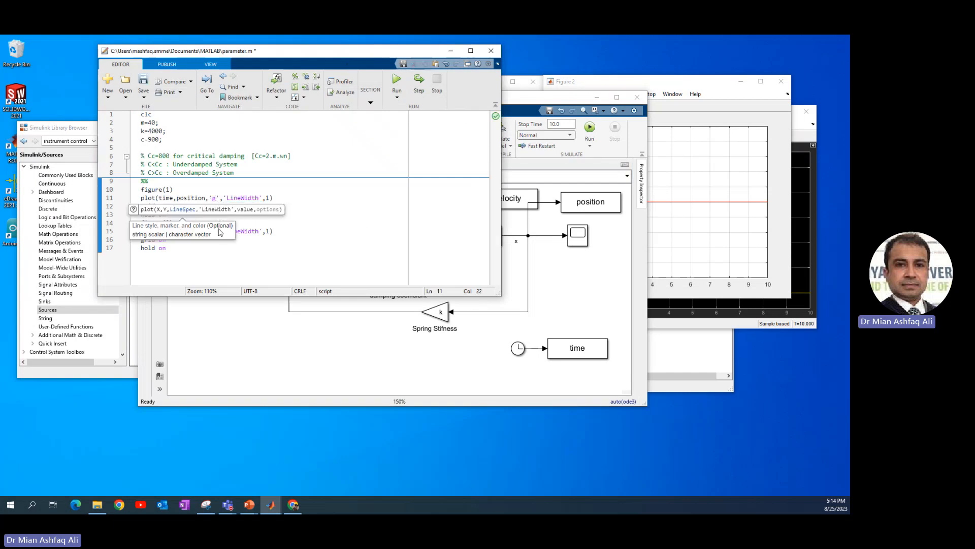
pyautogui.click(217, 236)
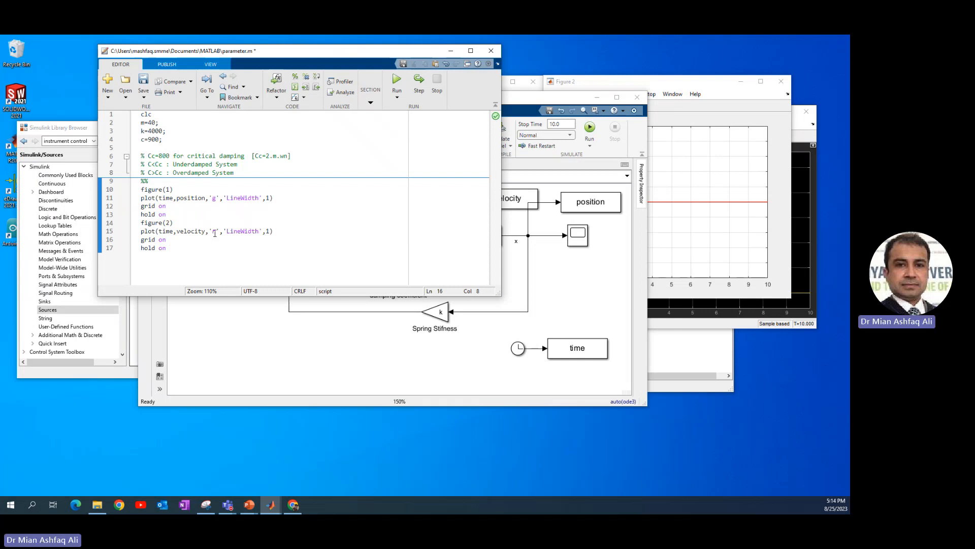
pyautogui.doubleClick(214, 231)
pyautogui.write('g')
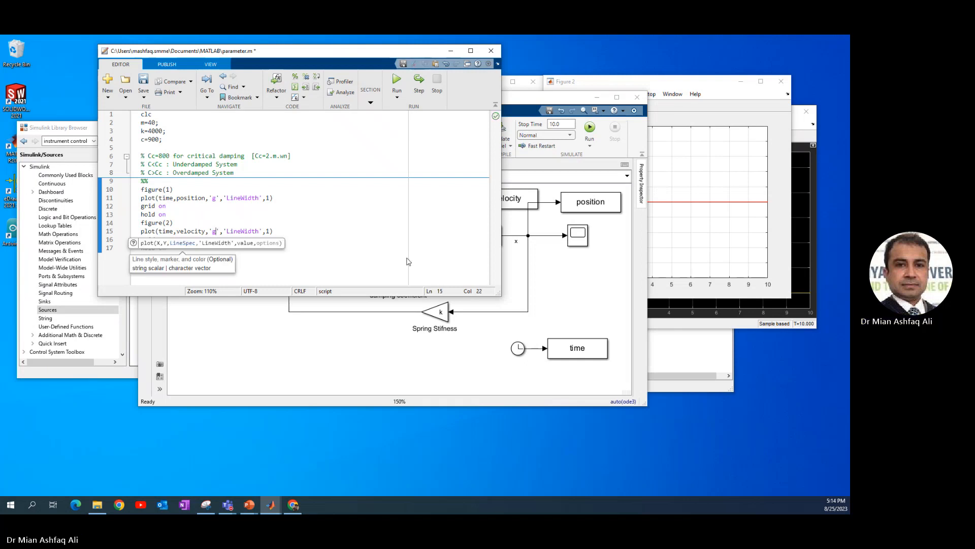
pyautogui.click(371, 104)
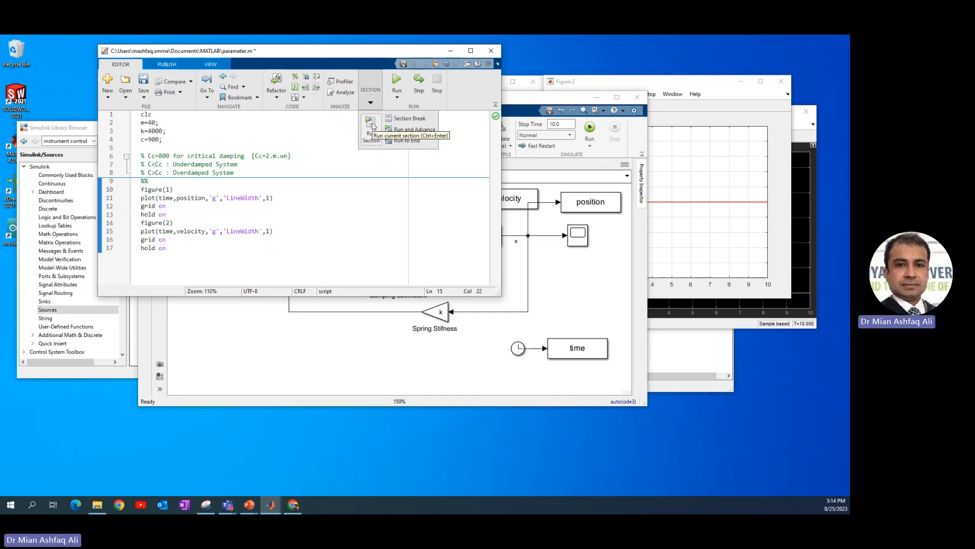
pyautogui.click(371, 123)
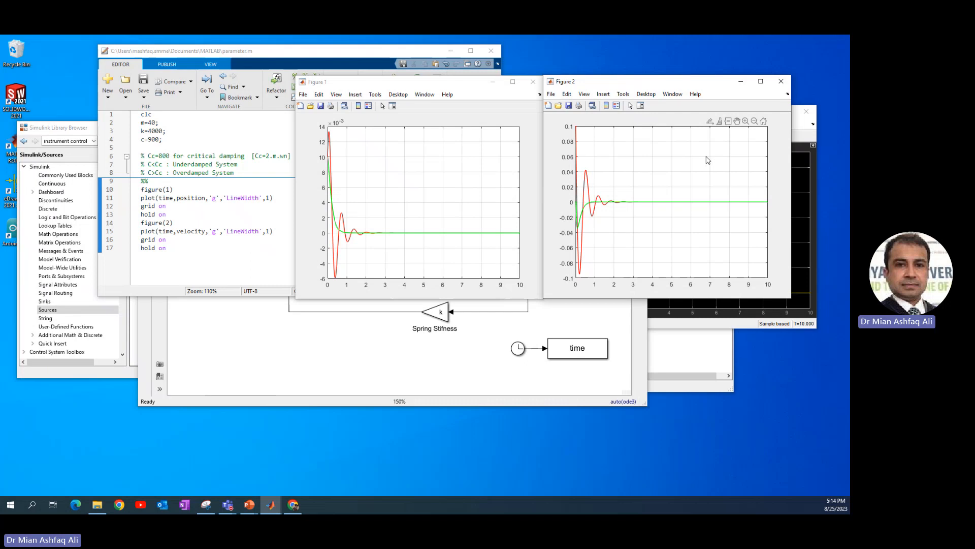
# Examine the first second or so of the red and green position curves in Figure 1 up close.
pyautogui.click(338, 235)
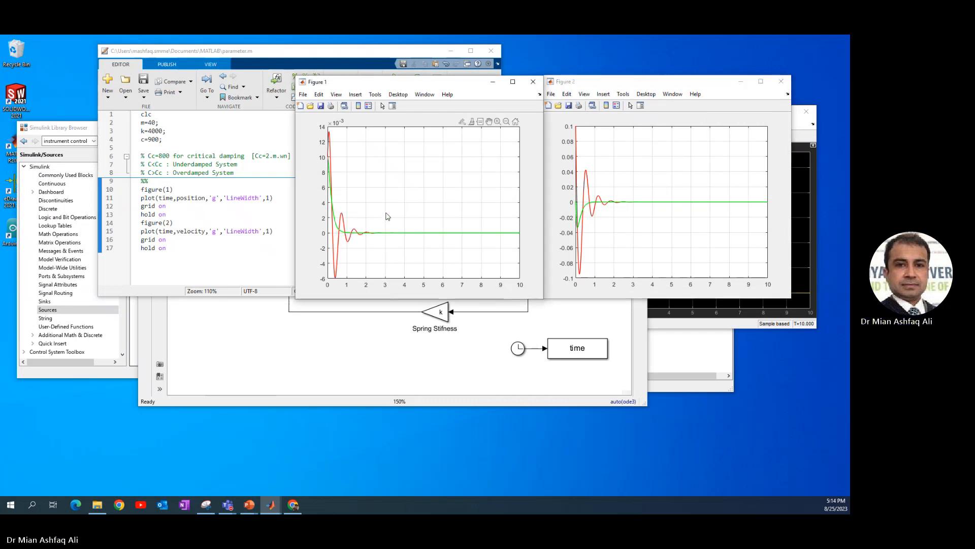
pyautogui.moveTo(388, 216); pyautogui.dragTo(405, 208)
pyautogui.scroll(8, 405, 208)
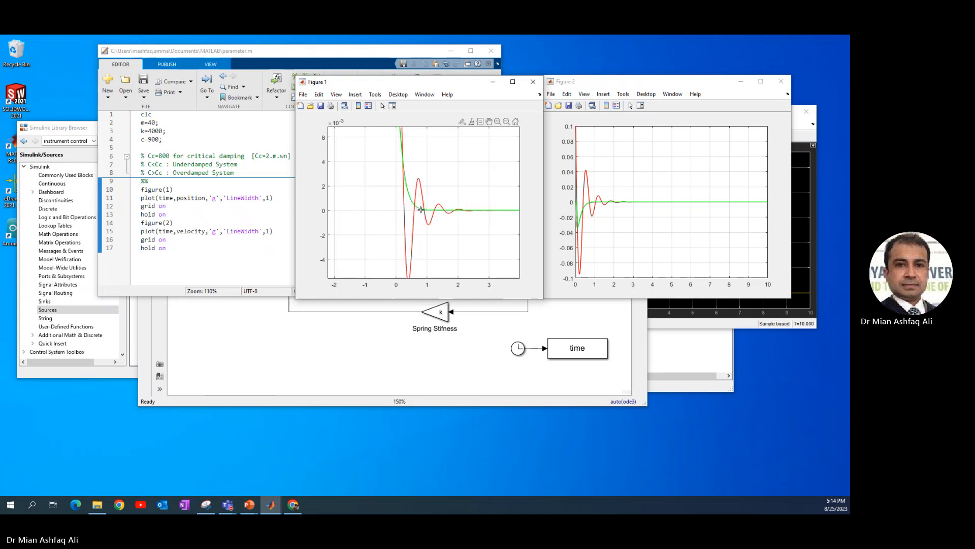
pyautogui.scroll(-6, 420, 210)
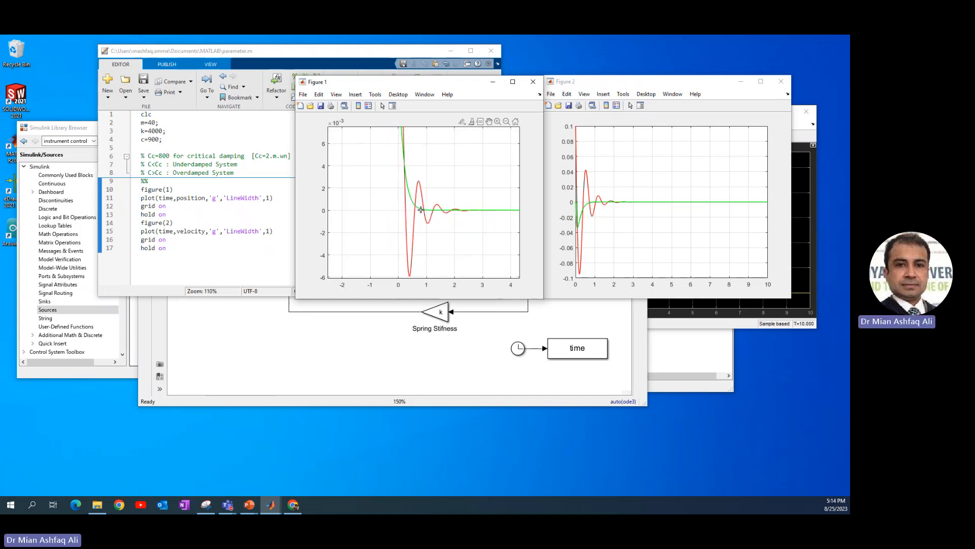